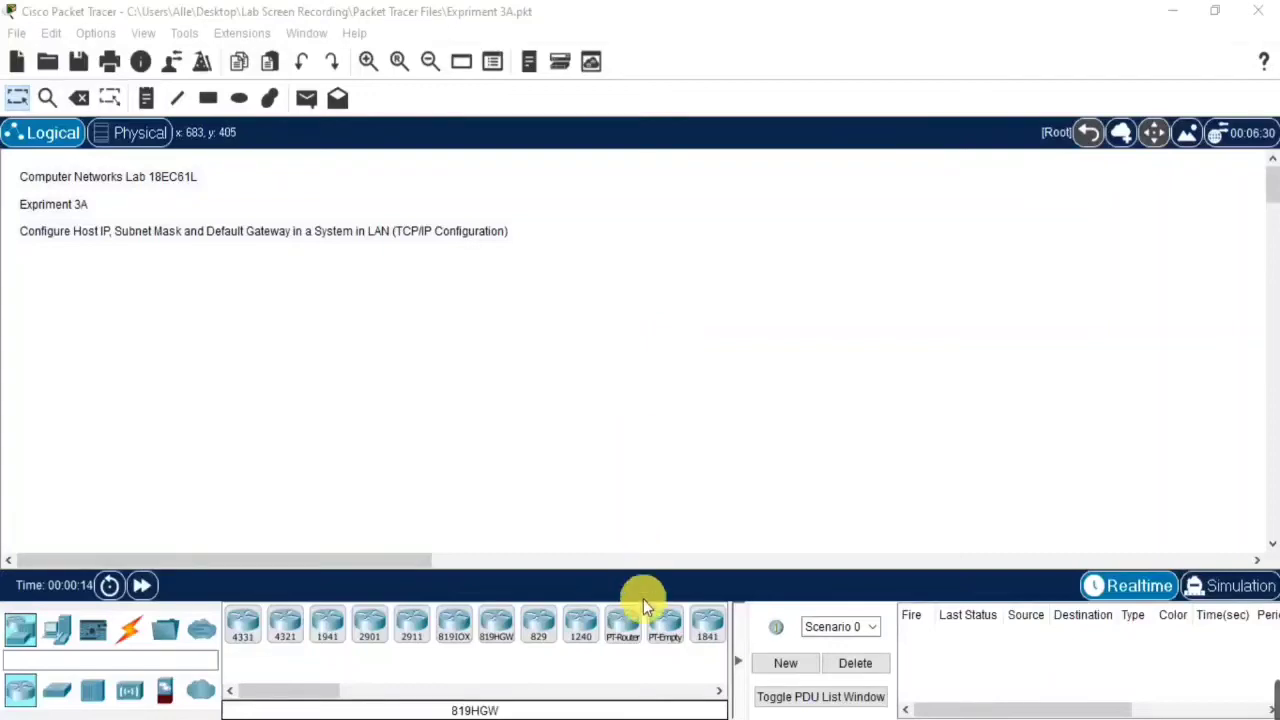
Place two generic routers, Router0 in the middle and Router1 to its right
{"action": "left_click", "coordinate": [626, 618]}
{"action": "left_click", "coordinate": [438, 382]}
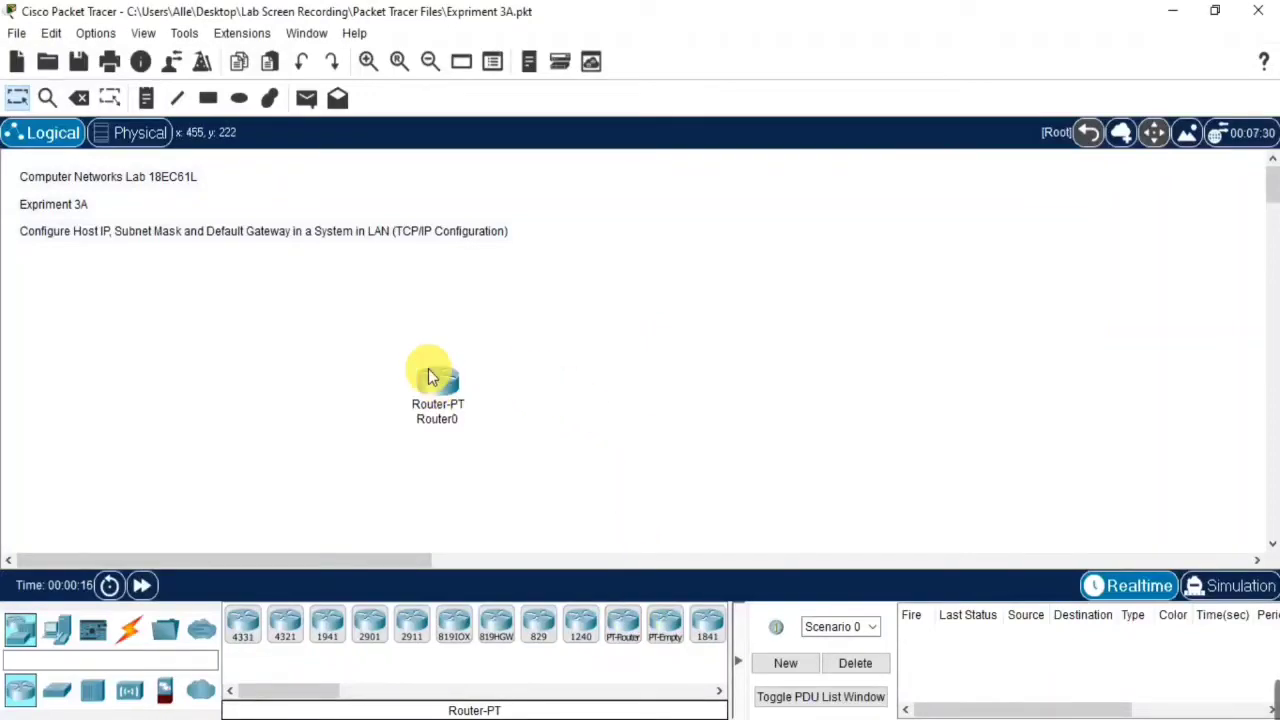
{"action": "left_click", "coordinate": [443, 390]}
{"action": "left_click_drag", "start_coordinate": [452, 380], "coordinate": [462, 395]}
{"action": "left_click", "coordinate": [626, 618]}
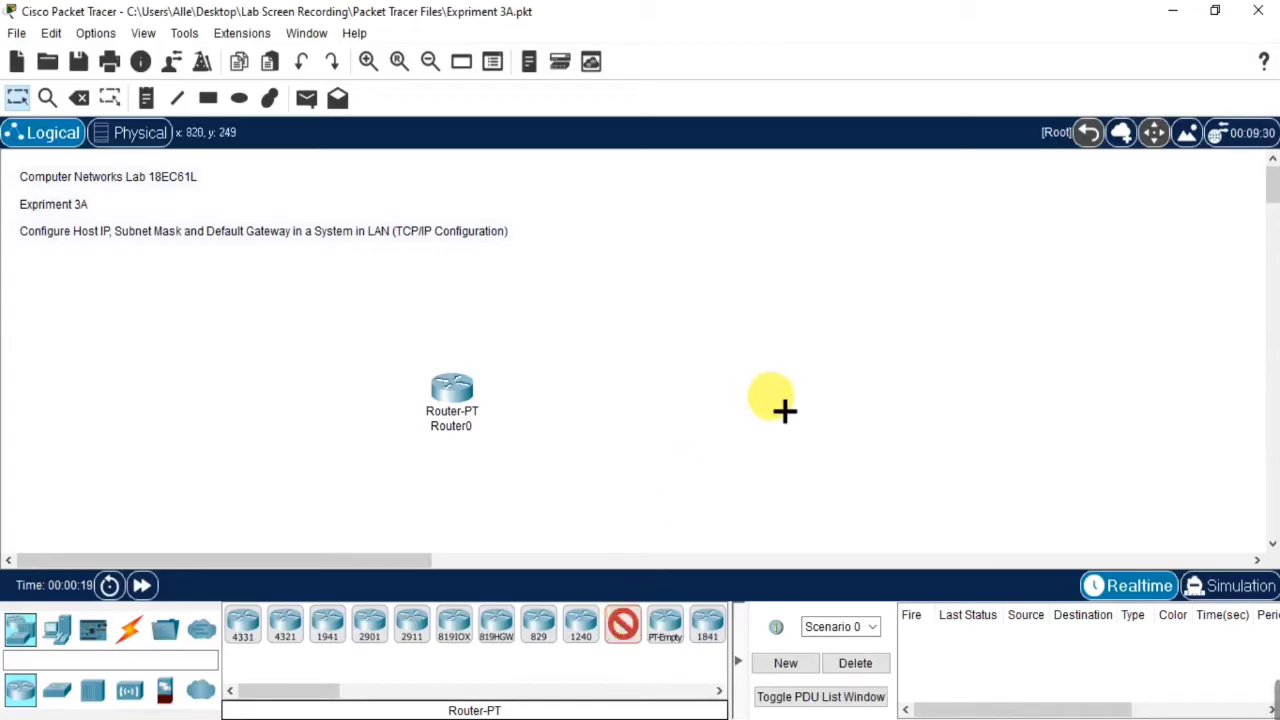
{"action": "left_click", "coordinate": [738, 400]}
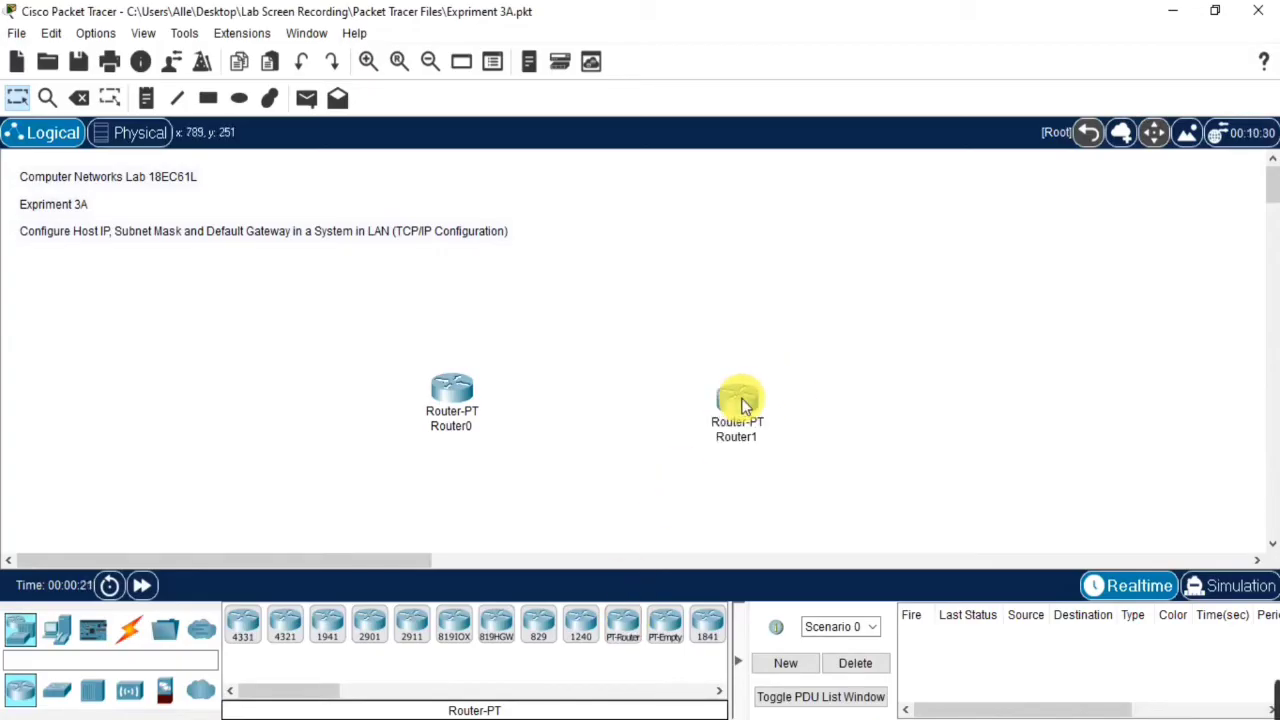
Place three generic PCs, PC0, PC1 and PC2, to the left of Router0
{"action": "left_click", "coordinate": [56, 628]}
{"action": "left_click", "coordinate": [248, 632]}
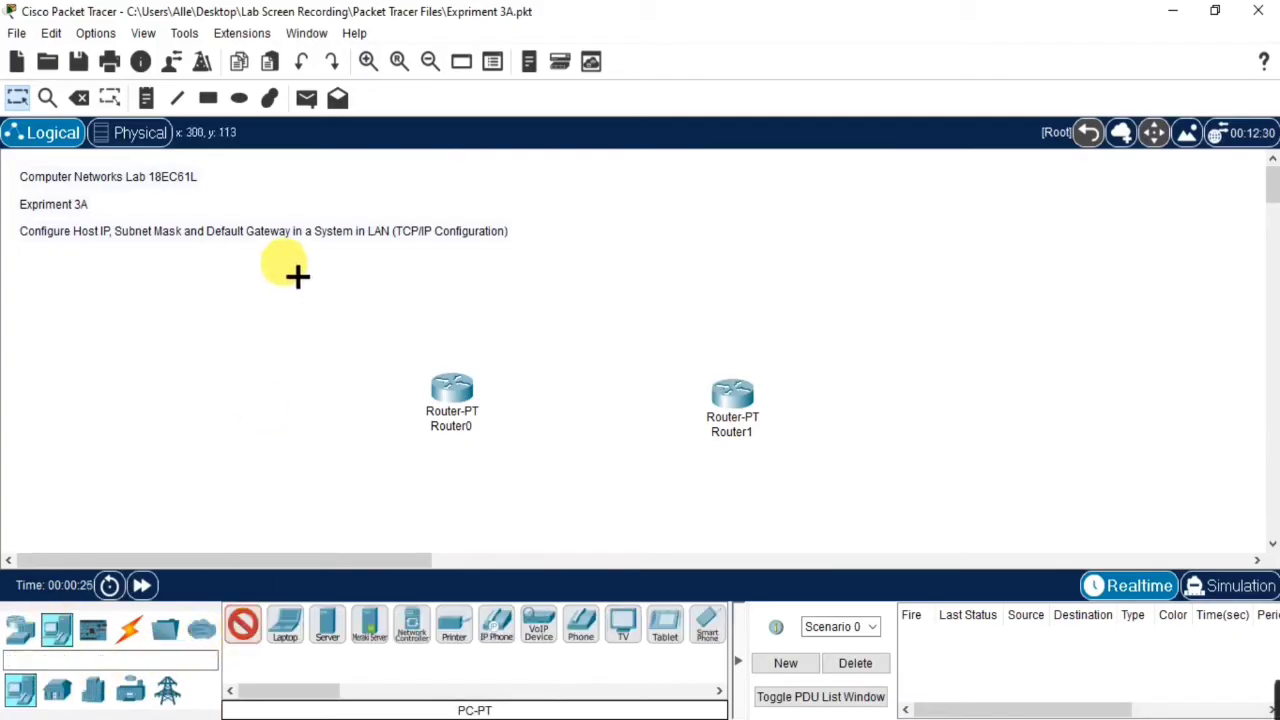
{"action": "left_click", "coordinate": [292, 290]}
{"action": "left_click", "coordinate": [248, 628]}
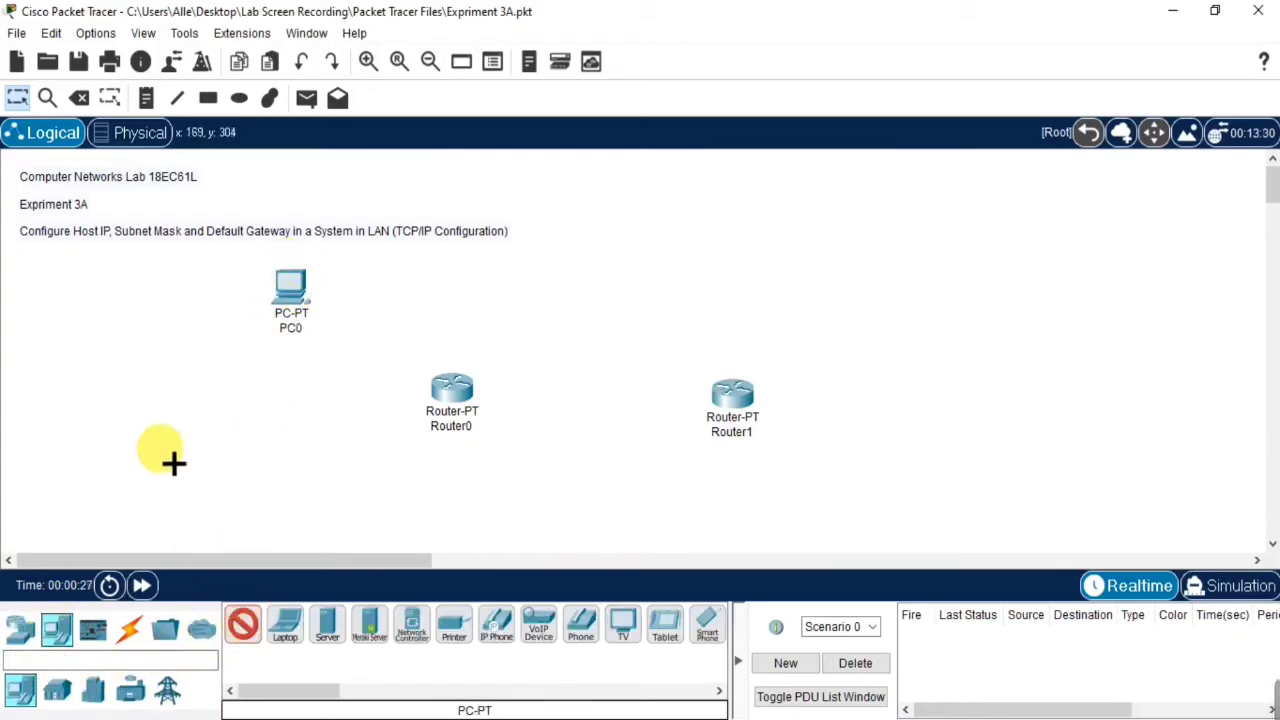
{"action": "left_click", "coordinate": [96, 415]}
{"action": "scroll", "coordinate": [430, 390], "scroll_direction": "down", "scroll_amount": 1}
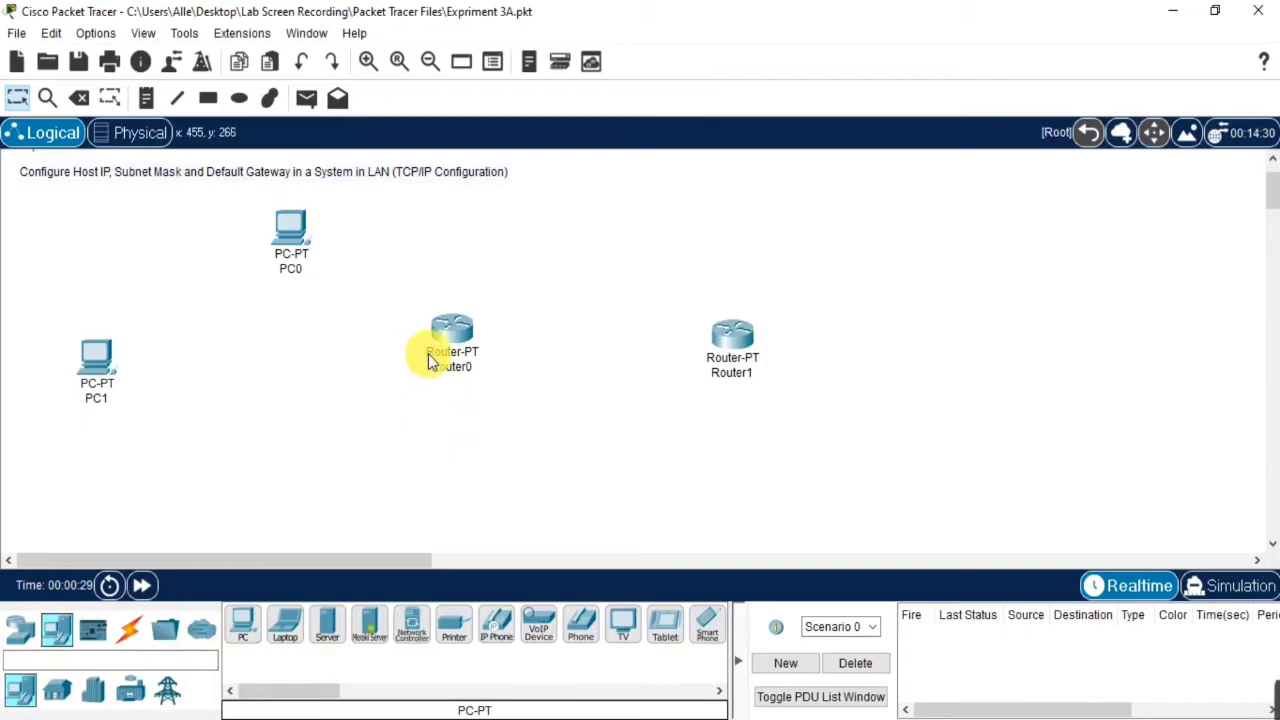
{"action": "left_click", "coordinate": [243, 625]}
{"action": "left_click", "coordinate": [268, 485]}
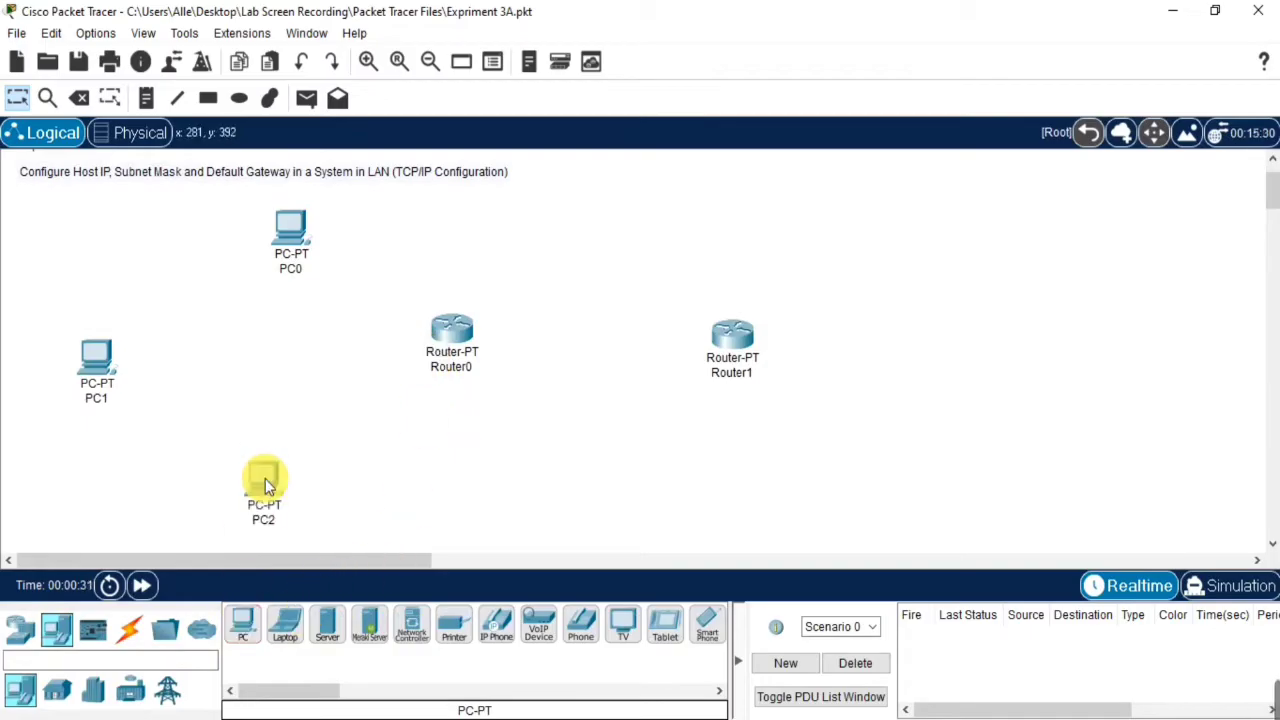
Place three laptops, Laptop0, Laptop1 and Laptop2, on the right side
{"action": "left_click", "coordinate": [285, 625]}
{"action": "left_click", "coordinate": [931, 192]}
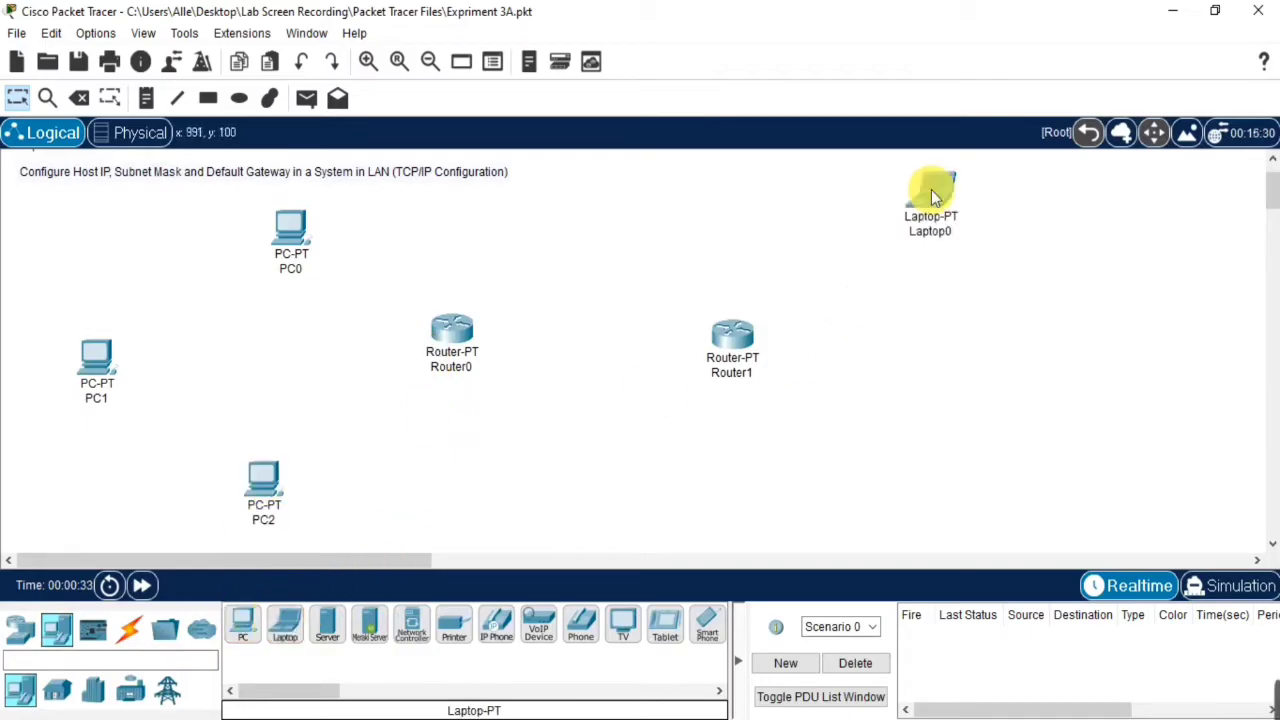
{"action": "left_click", "coordinate": [285, 625]}
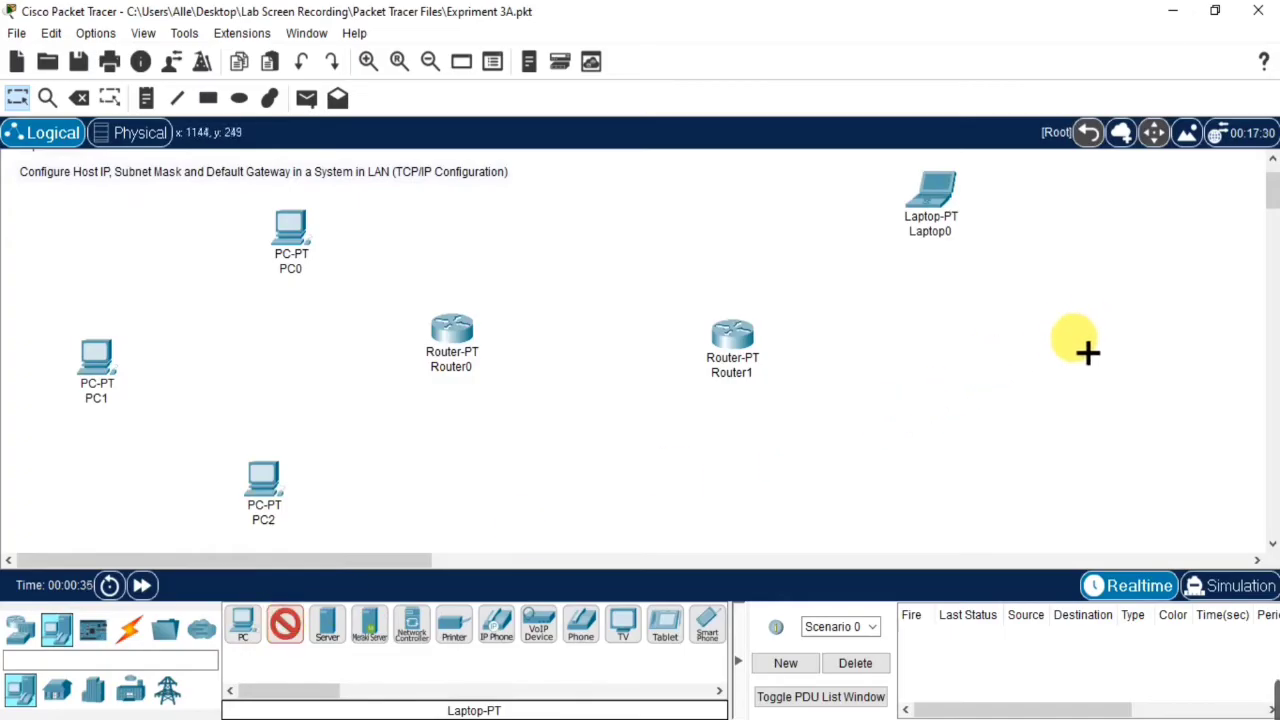
{"action": "left_click", "coordinate": [1074, 340]}
{"action": "left_click", "coordinate": [287, 624]}
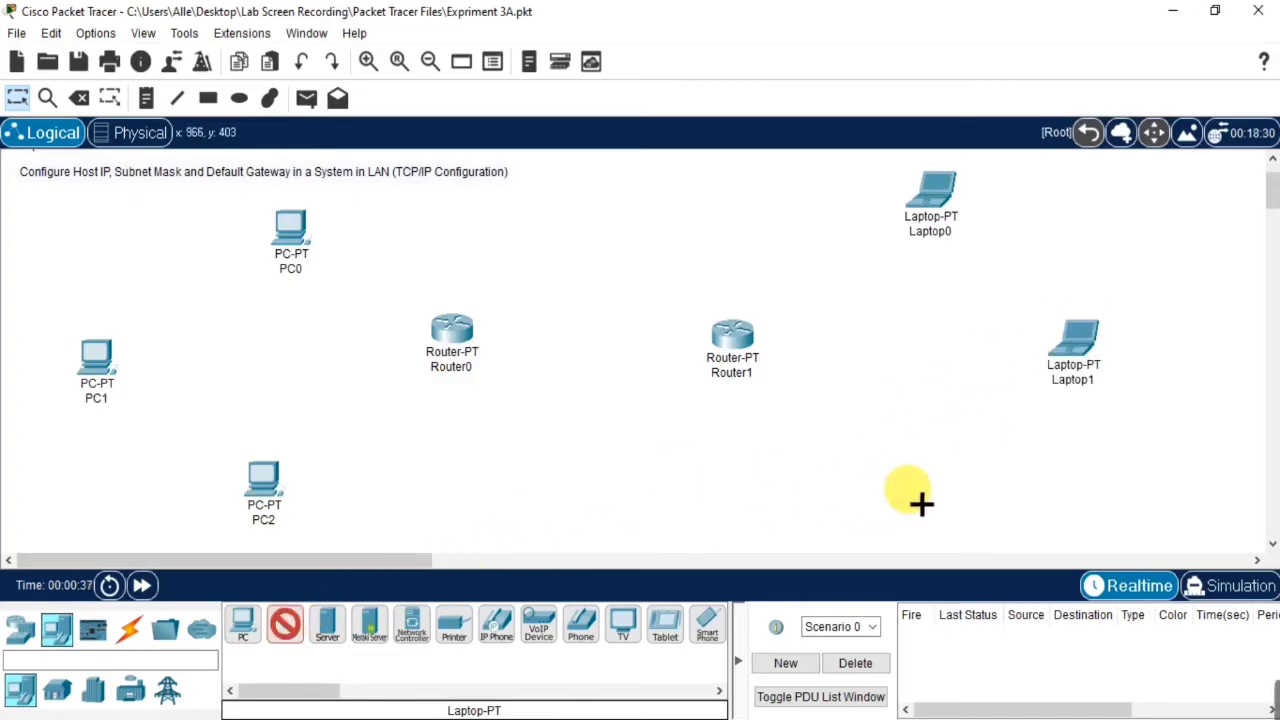
{"action": "left_click", "coordinate": [891, 497]}
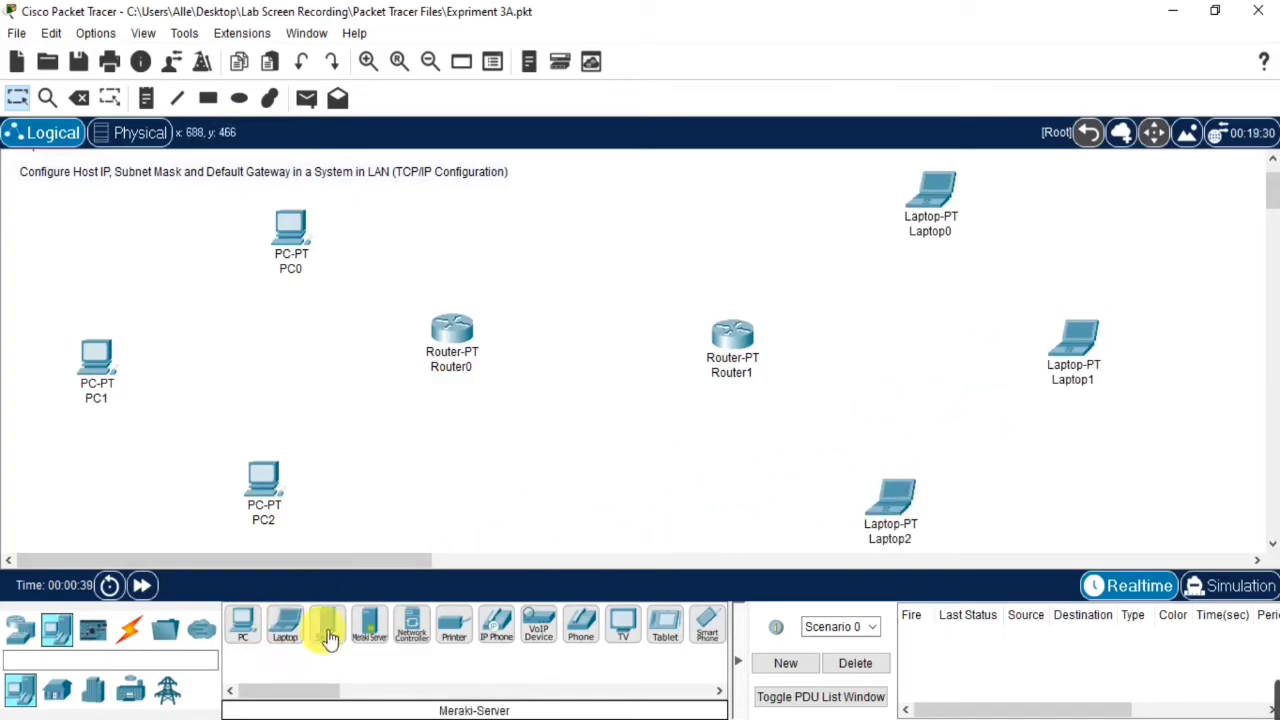
Add generic Switch0 between PC1 and Router0, and Switch1 between Router1 and Laptop1
{"action": "left_click", "coordinate": [20, 627]}
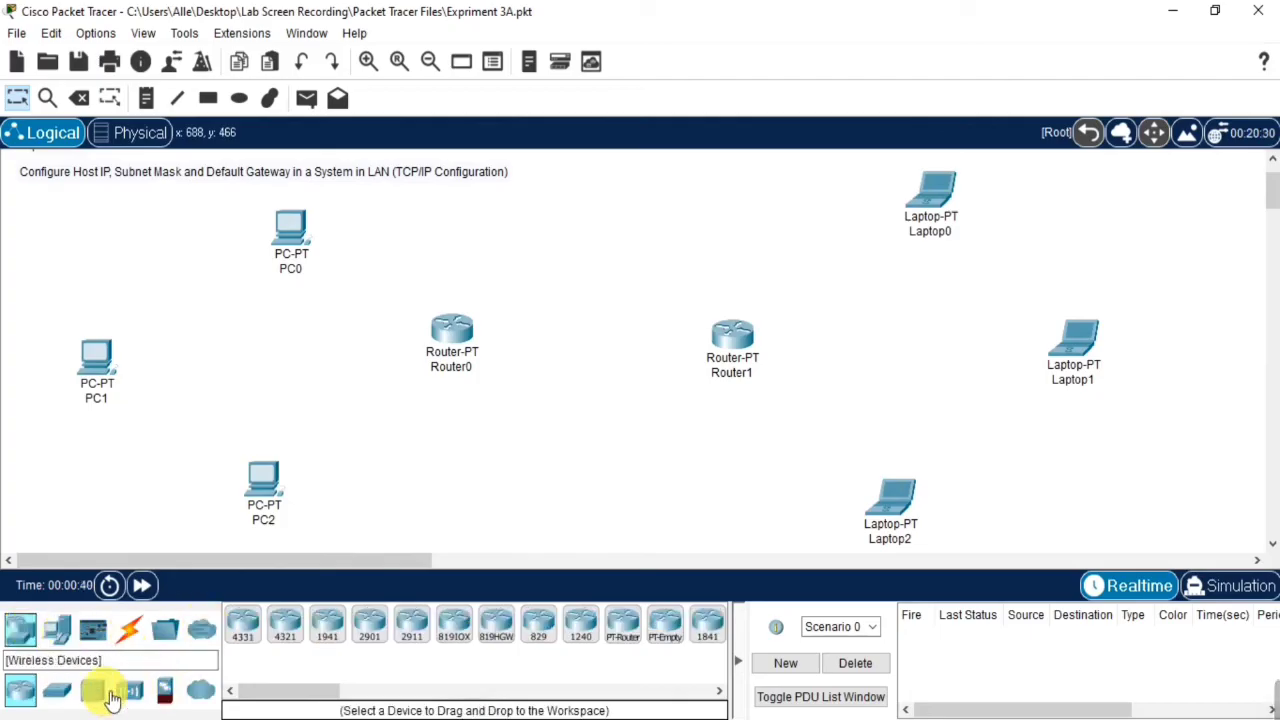
{"action": "left_click", "coordinate": [57, 689]}
{"action": "left_click", "coordinate": [287, 626]}
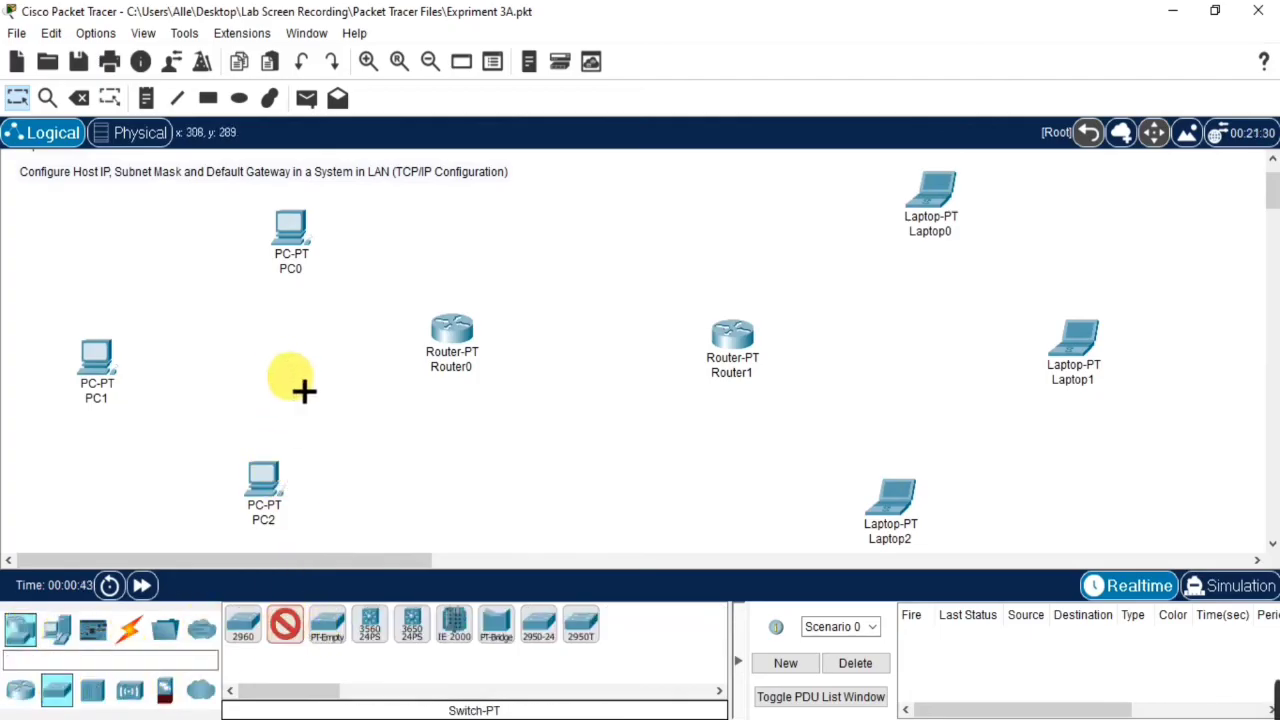
{"action": "left_click", "coordinate": [278, 367]}
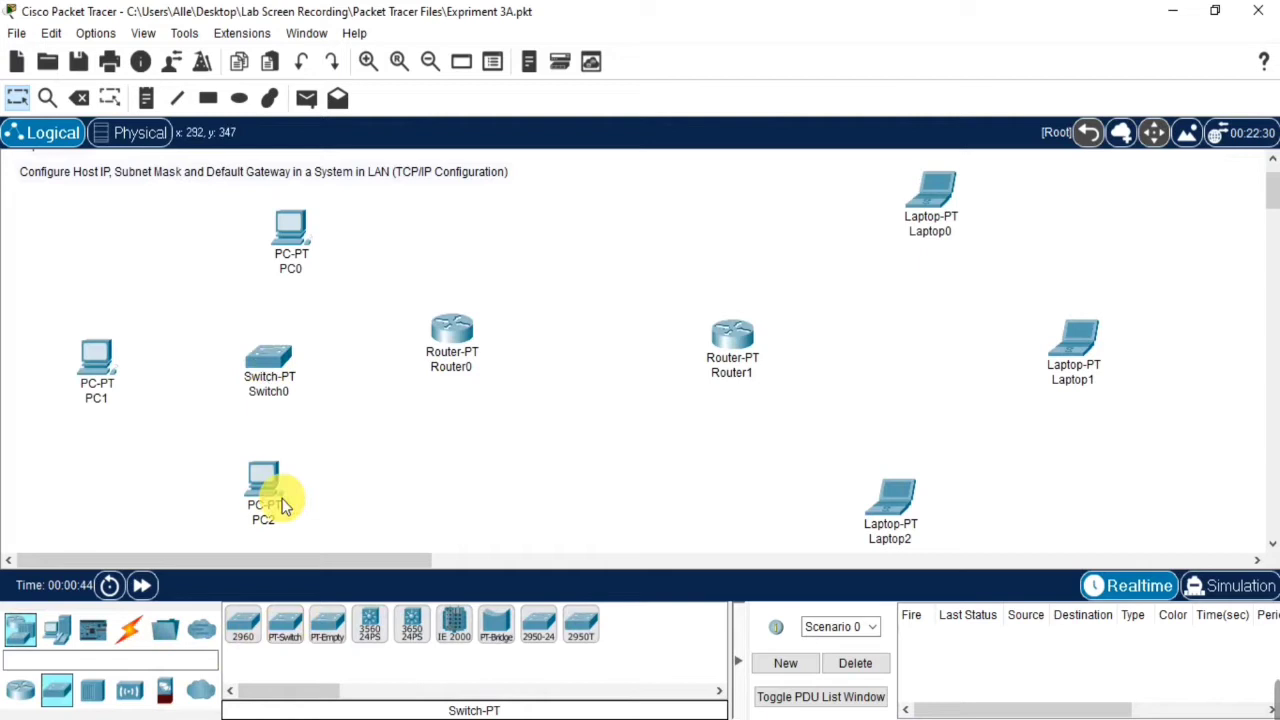
{"action": "left_click", "coordinate": [285, 625]}
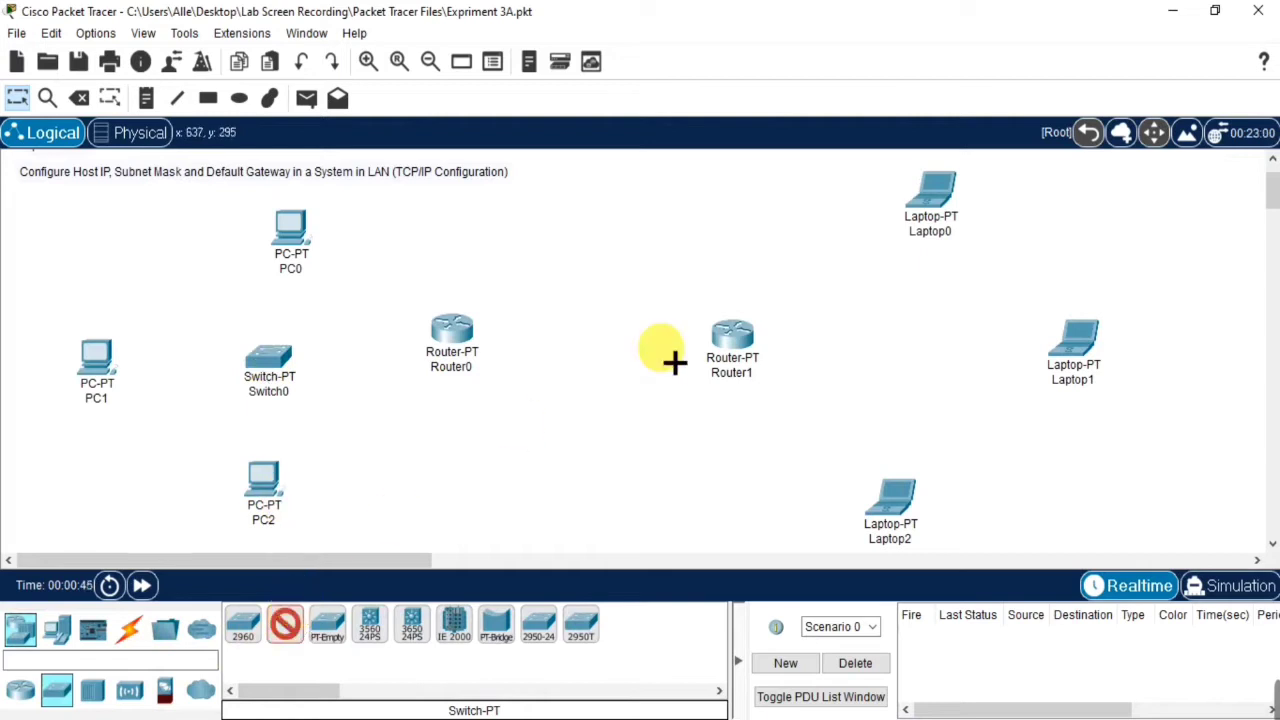
{"action": "left_click", "coordinate": [914, 357]}
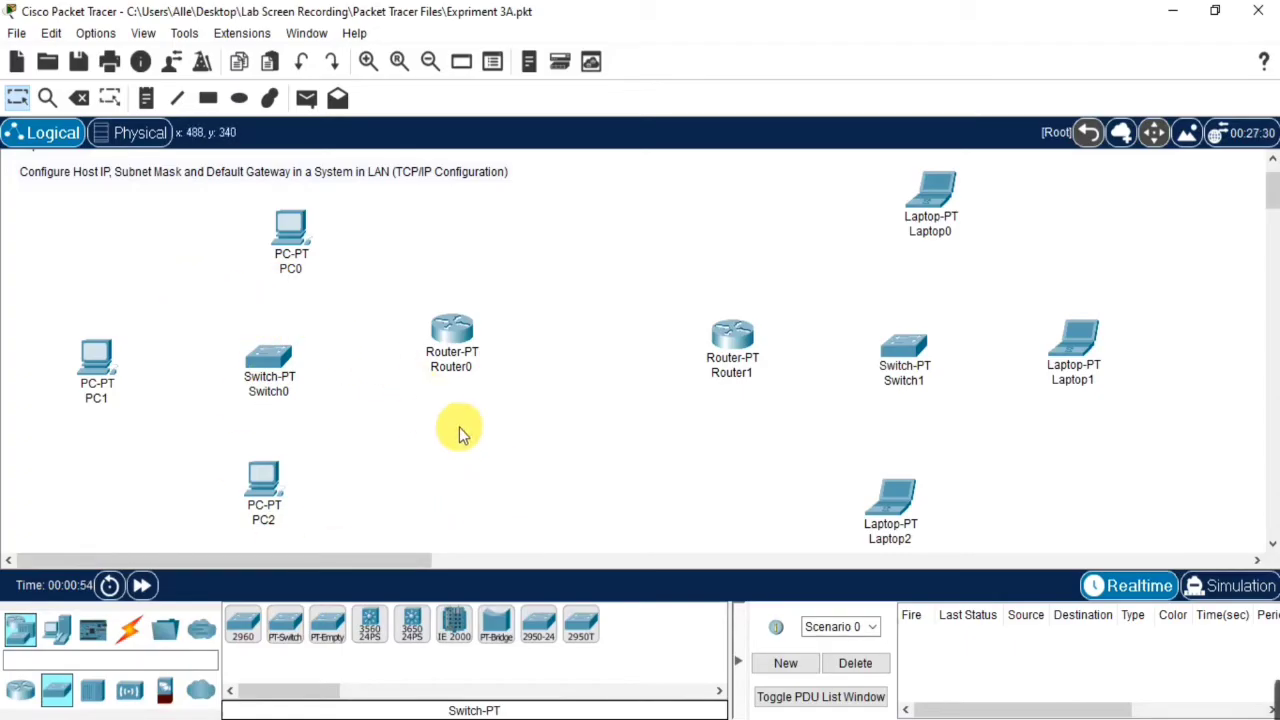
Add a note reading 'LAN IP : 192.168.10.1' below Router0
{"action": "key", "text": "n"}
{"action": "left_click", "coordinate": [414, 391]}
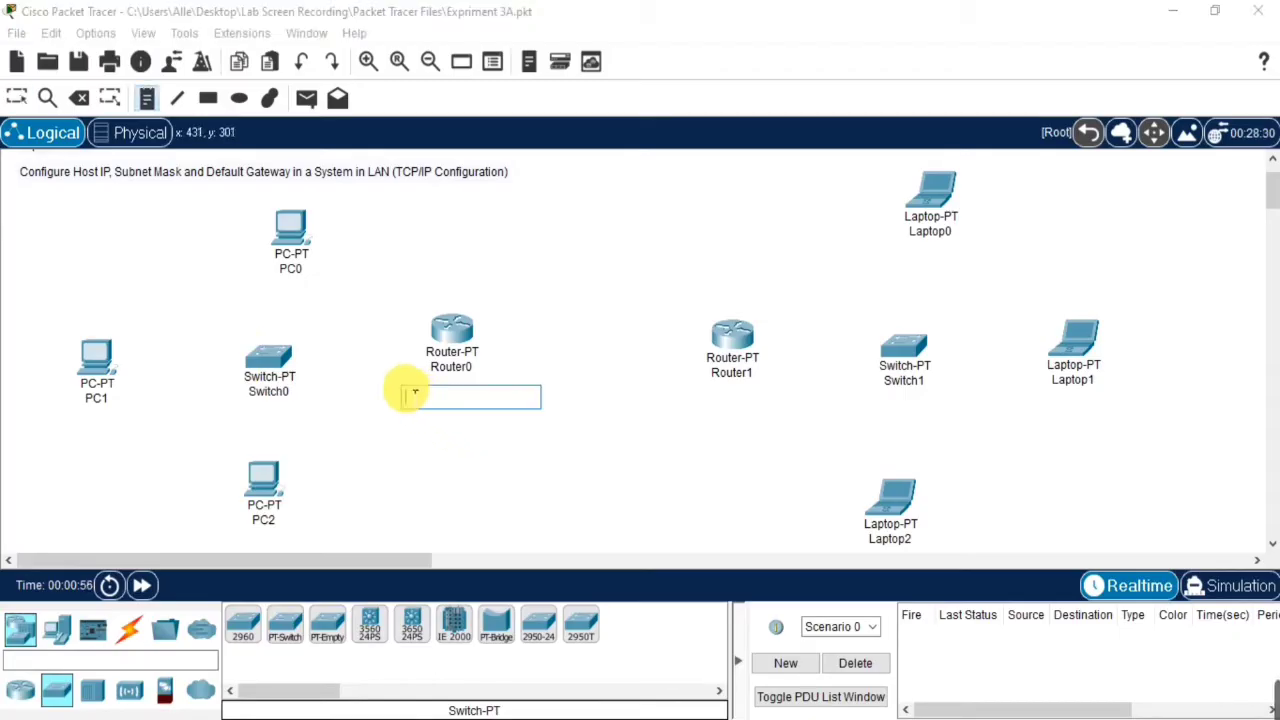
{"action": "type", "text": "LAN"}
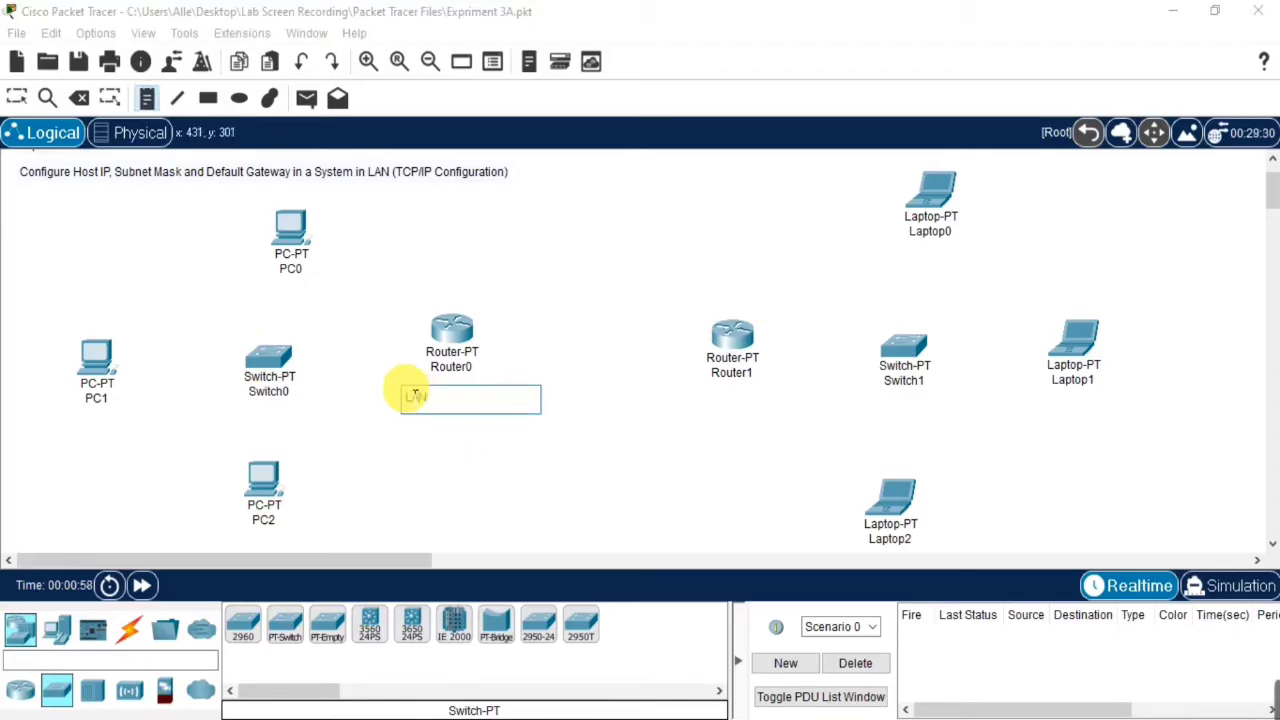
{"action": "type", "text": " IP : 192.168.10.1"}
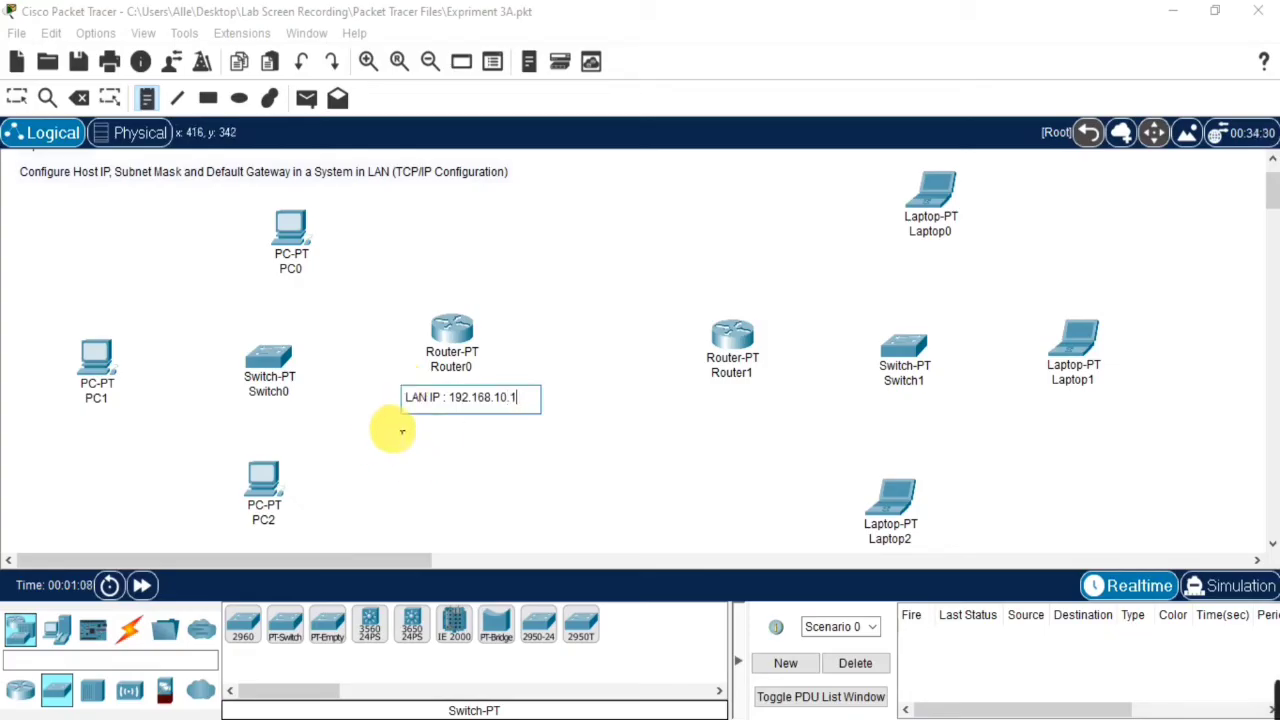
Add a 'Serial Interface IP : 192.168.50.1' note positioned above Router0
{"action": "left_click", "coordinate": [497, 297]}
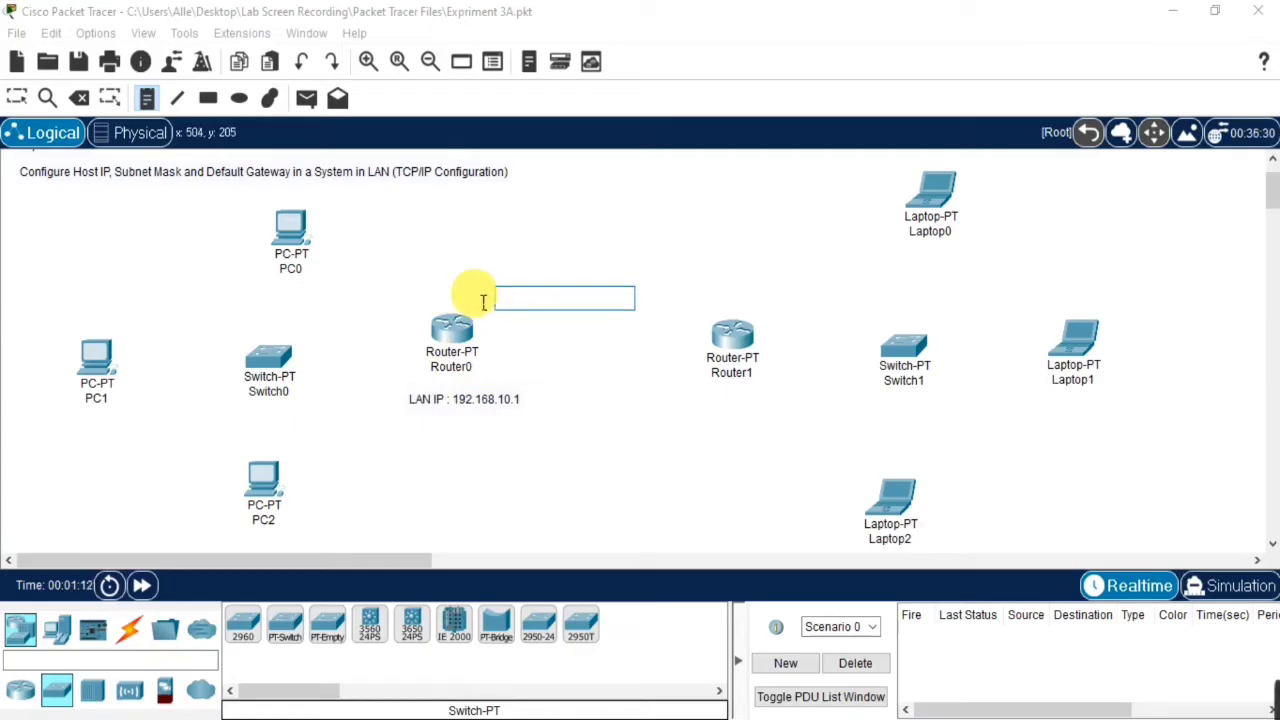
{"action": "type", "text": "Ser"}
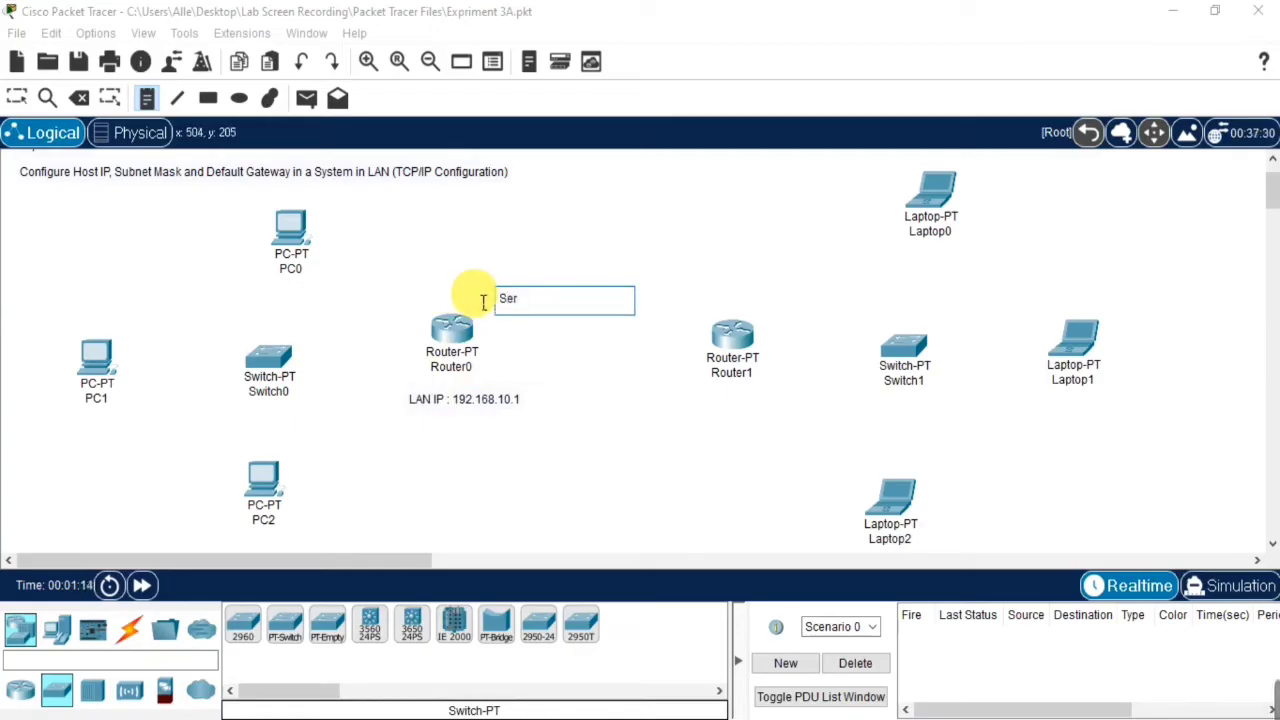
{"action": "type", "text": "ial Interface "}
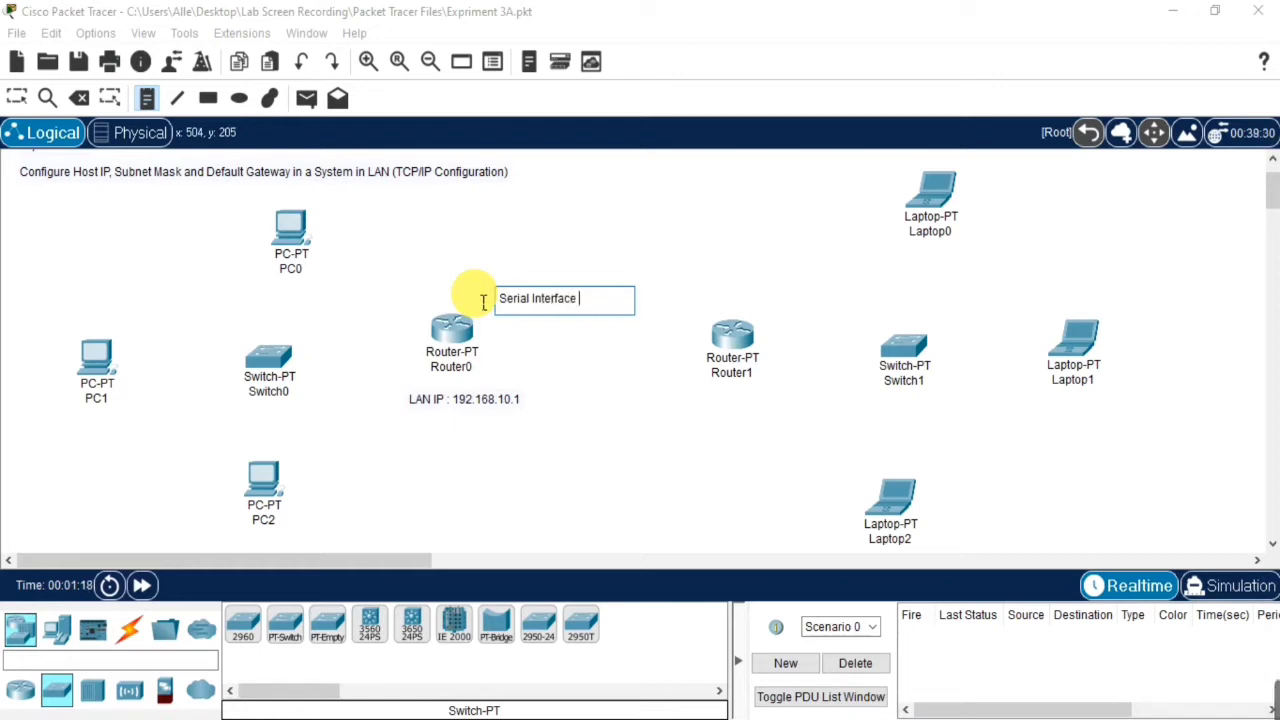
{"action": "type", "text": "IP : 192.168.50.1"}
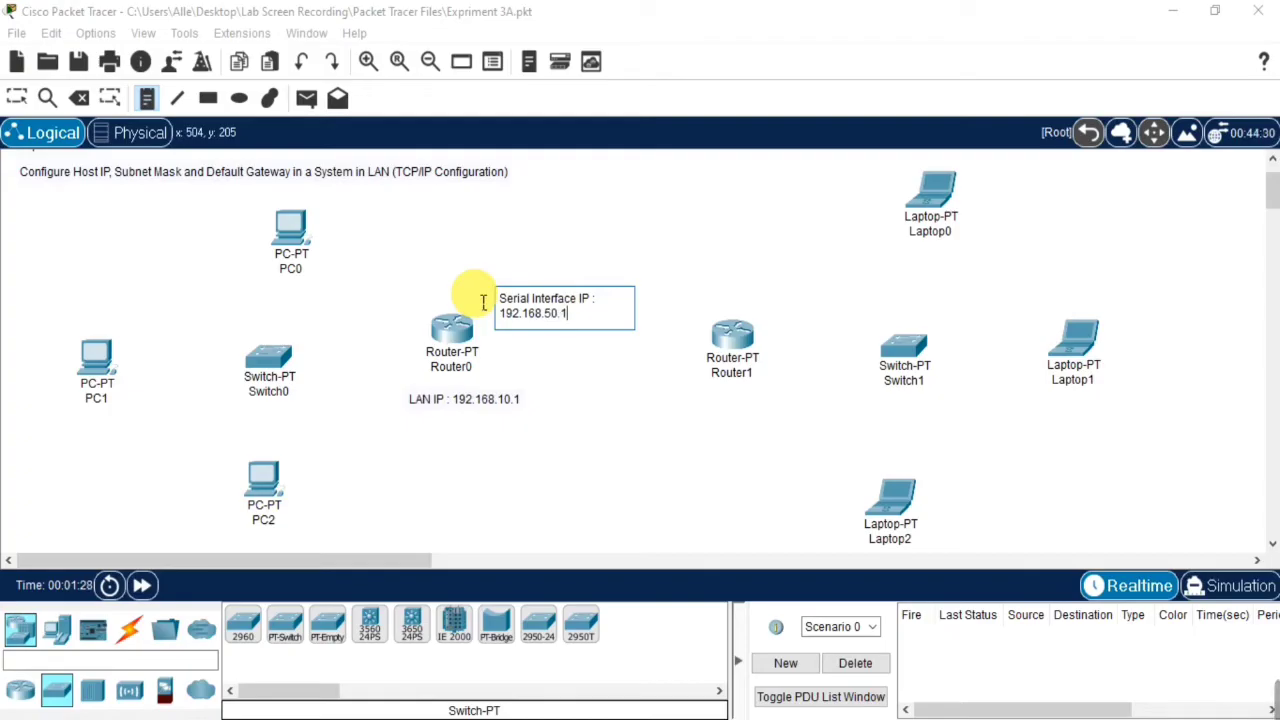
{"action": "key", "text": "Escape"}
{"action": "left_click_drag", "start_coordinate": [560, 310], "coordinate": [380, 286]}
{"action": "key", "text": "ctrl+c"}
{"action": "double_click", "coordinate": [515, 292]}
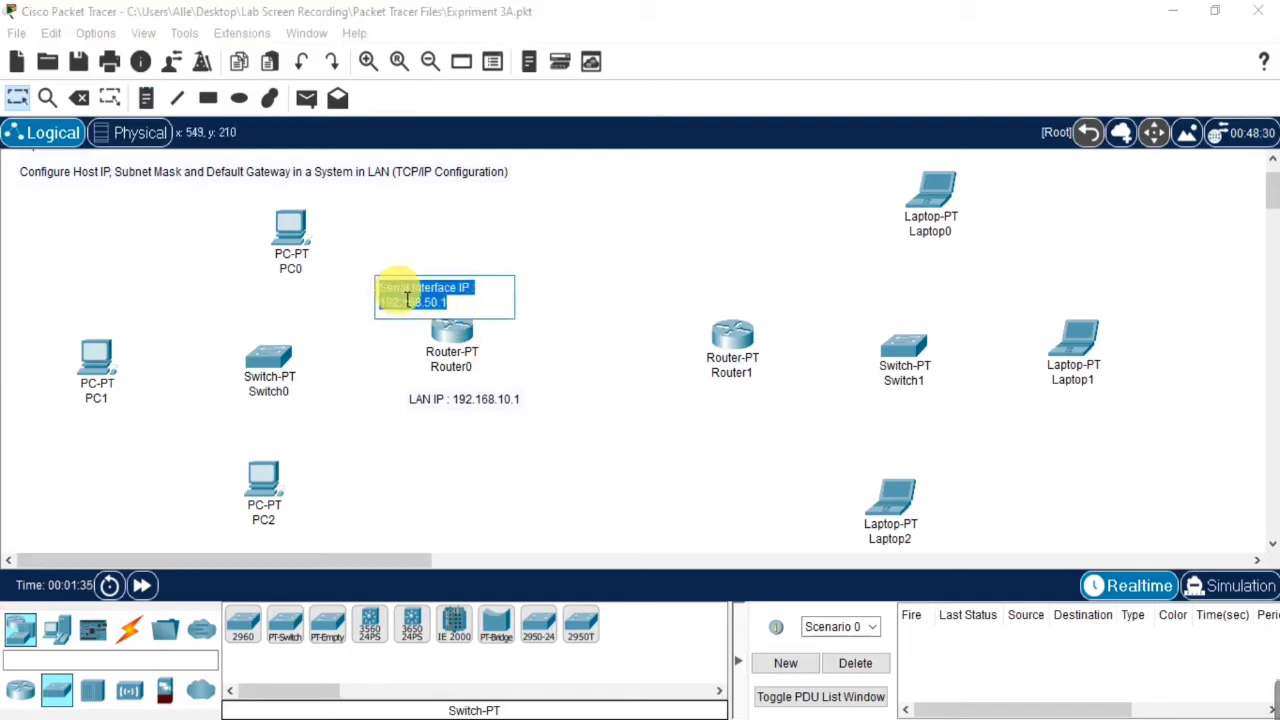
{"action": "left_click", "coordinate": [672, 288]}
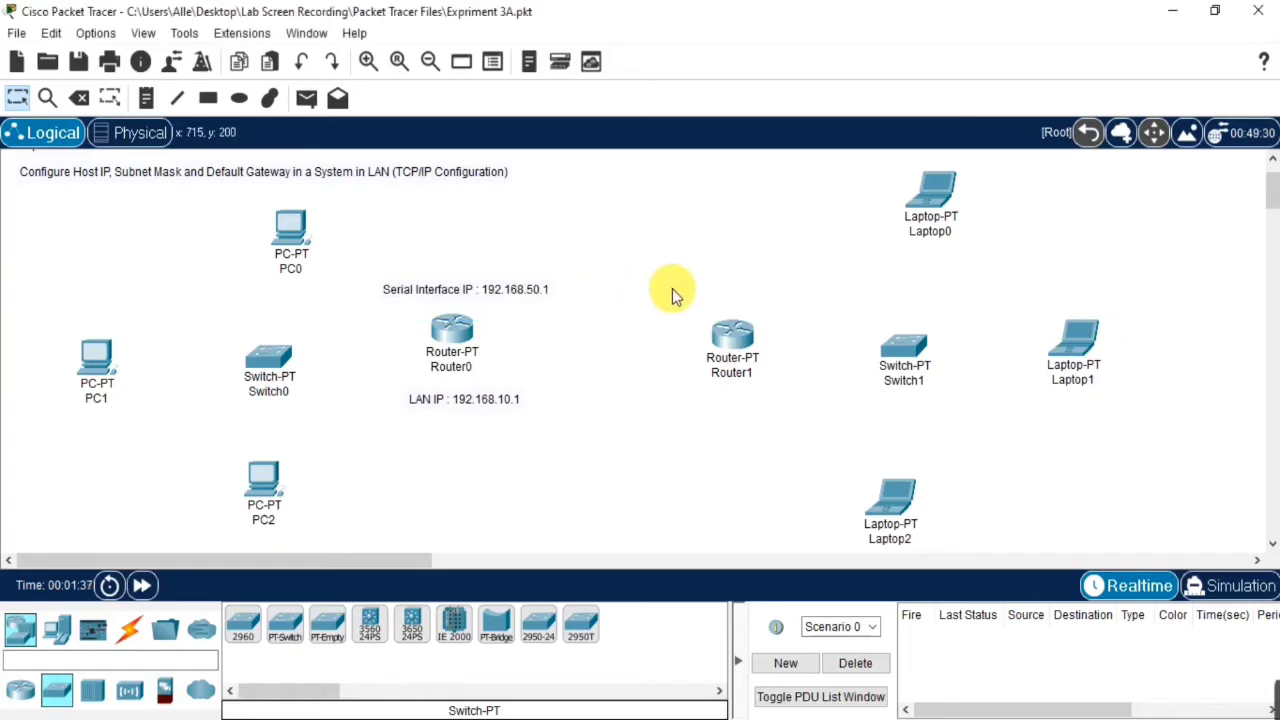
Add a 'Serial Interface IP : 192.168.50.2' note above Router1
{"action": "key", "text": "n"}
{"action": "left_click", "coordinate": [673, 297]}
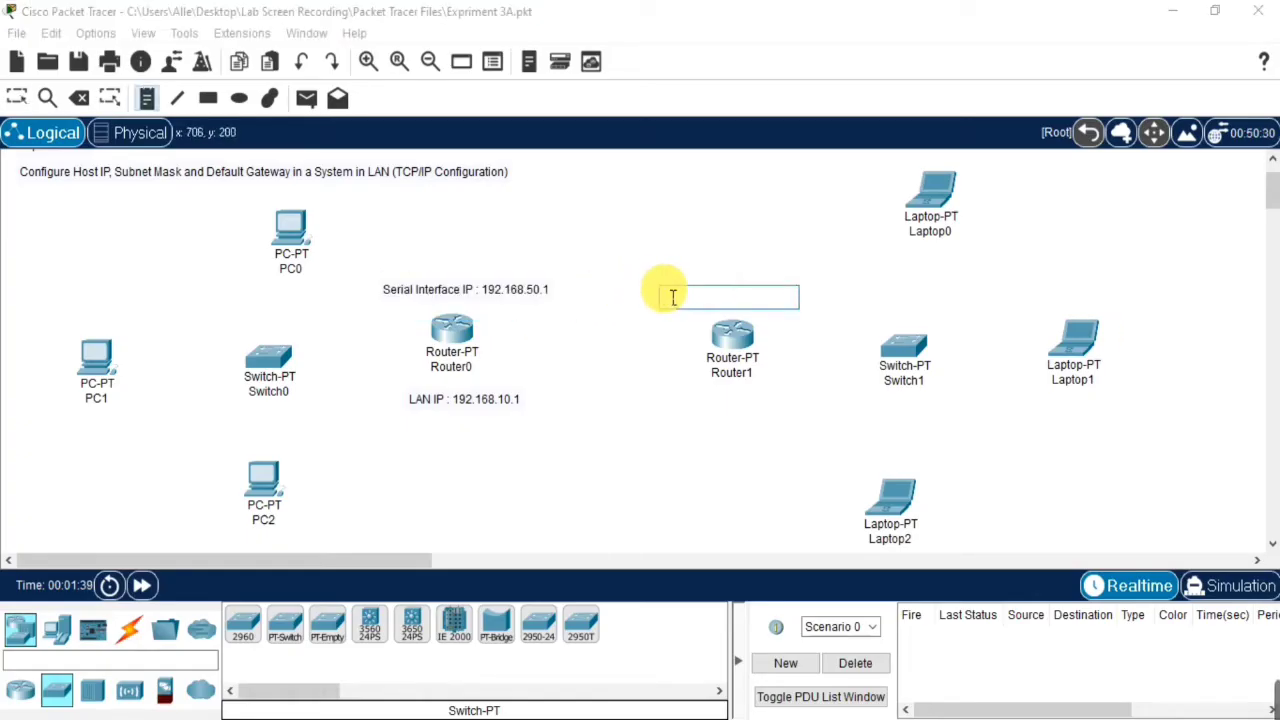
{"action": "key", "text": "ctrl+v"}
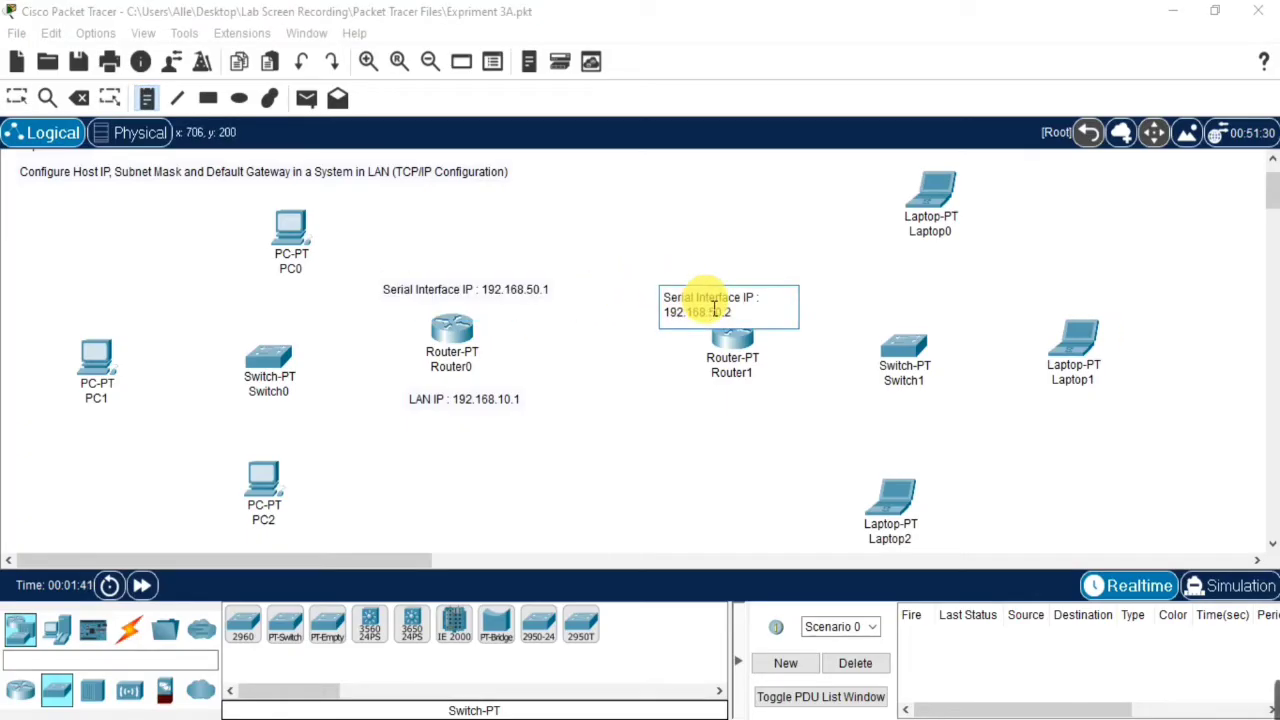
{"action": "left_click", "coordinate": [745, 457]}
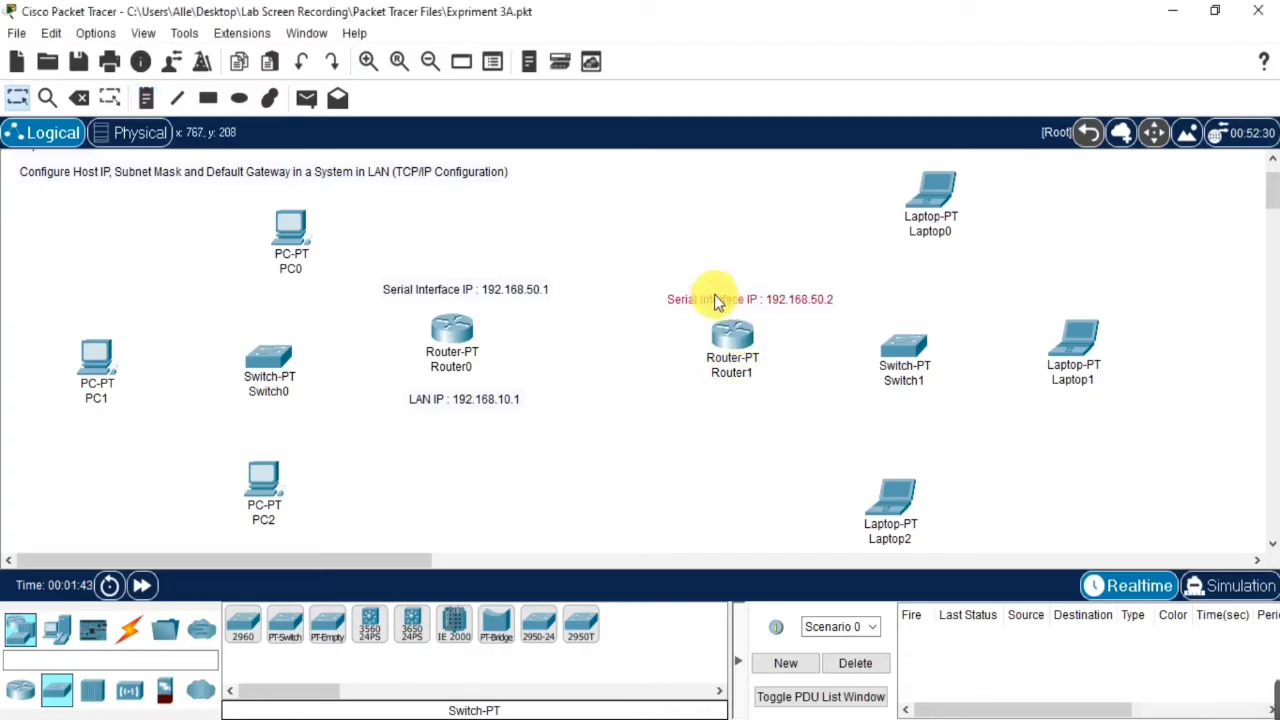
{"action": "left_click_drag", "start_coordinate": [716, 301], "coordinate": [717, 286]}
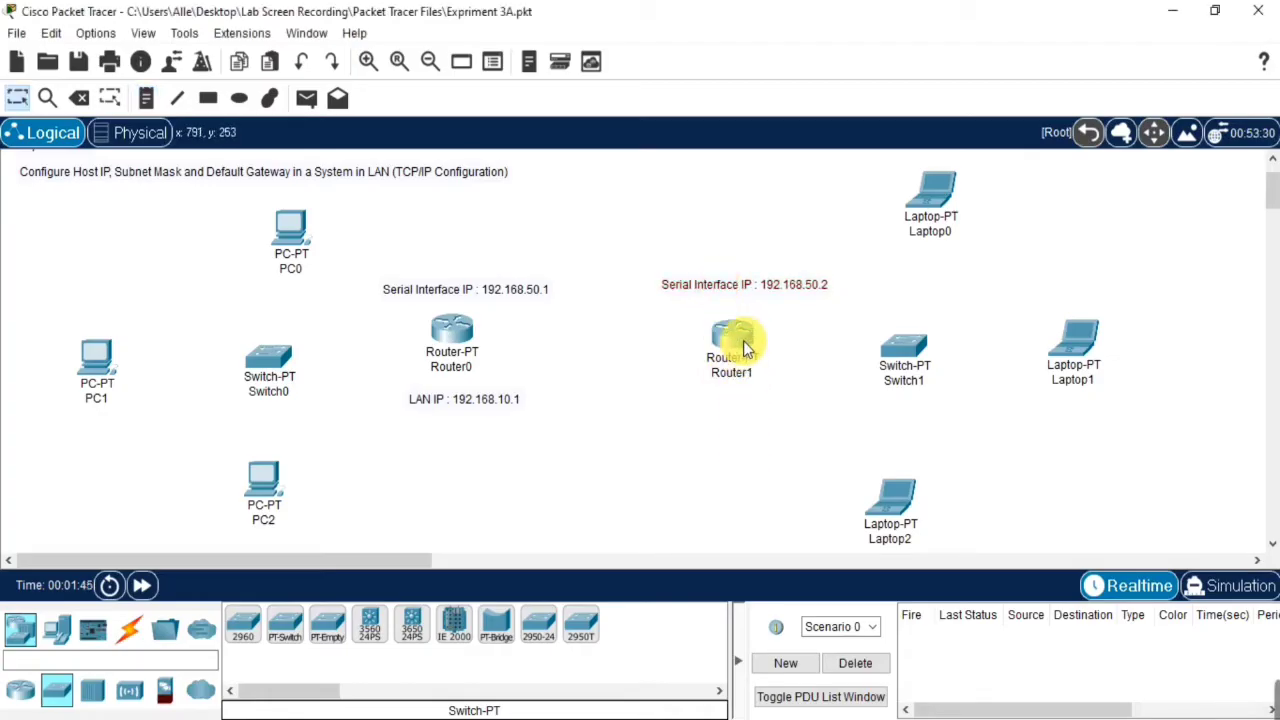
{"action": "left_click_drag", "start_coordinate": [745, 349], "coordinate": [748, 336]}
Reuse Router0's LAN IP note text to label Router1 'LAN IP : 192.168.20.1' below it
{"action": "double_click", "coordinate": [515, 401]}
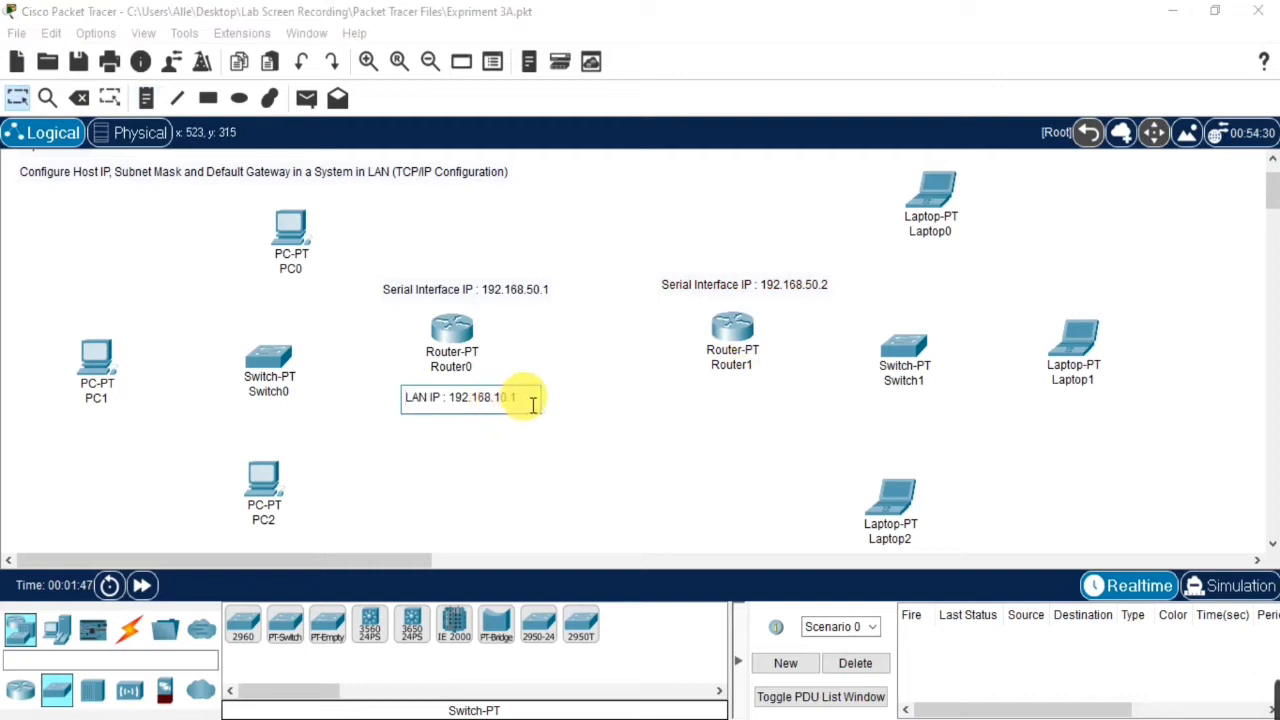
{"action": "left_click_drag", "start_coordinate": [533, 403], "coordinate": [394, 395]}
{"action": "key", "text": "ctrl+c"}
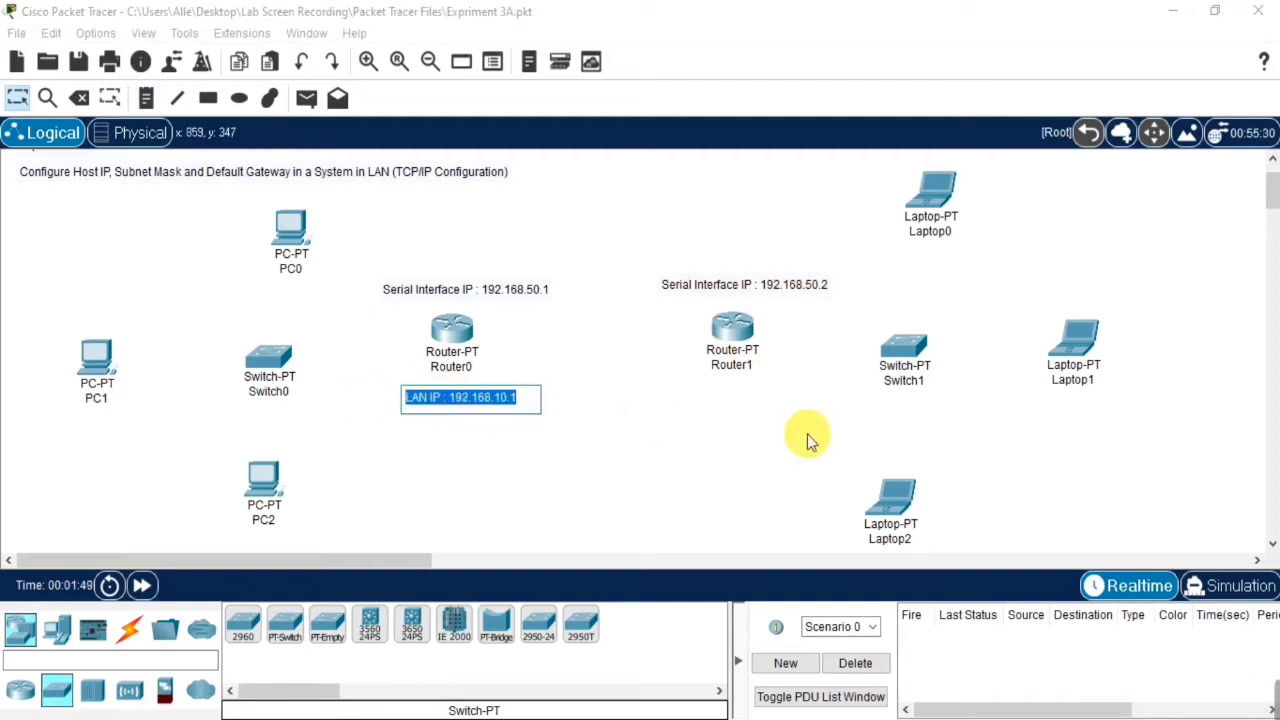
{"action": "left_click", "coordinate": [733, 400]}
{"action": "key", "text": "n"}
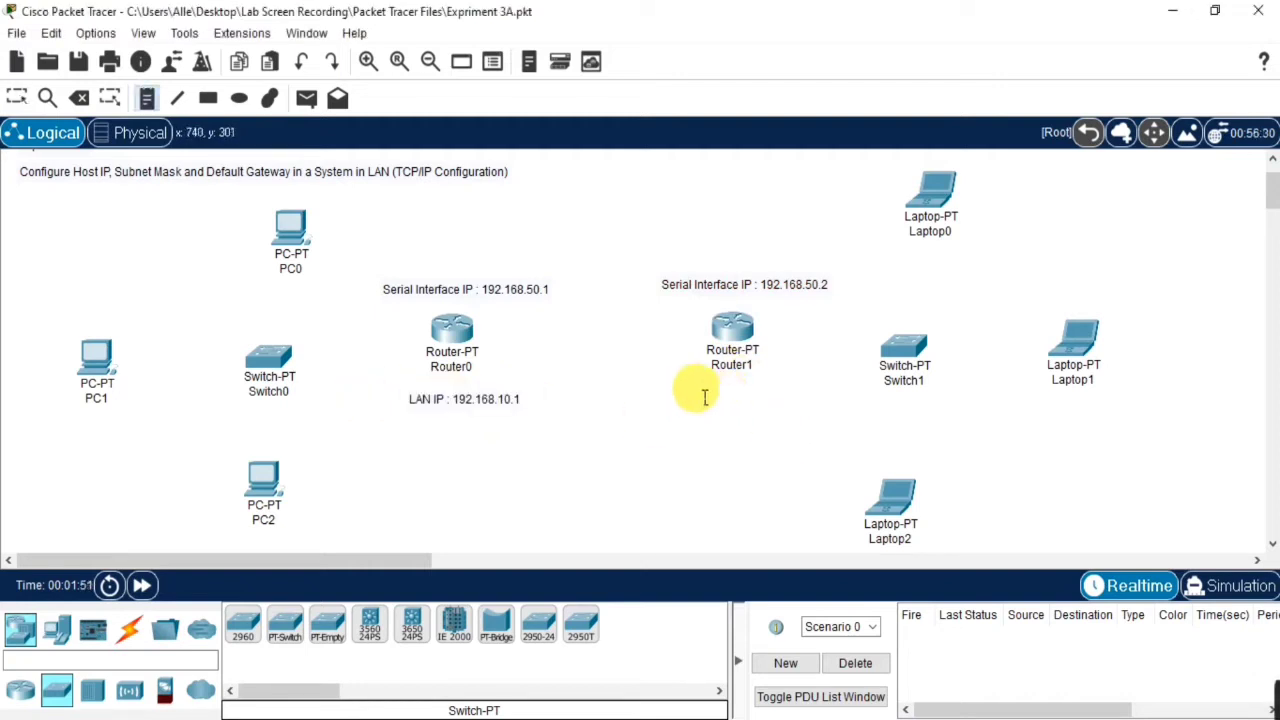
{"action": "left_click", "coordinate": [697, 400]}
{"action": "key", "text": "ctrl+v"}
{"action": "key", "text": "BackSpace"}
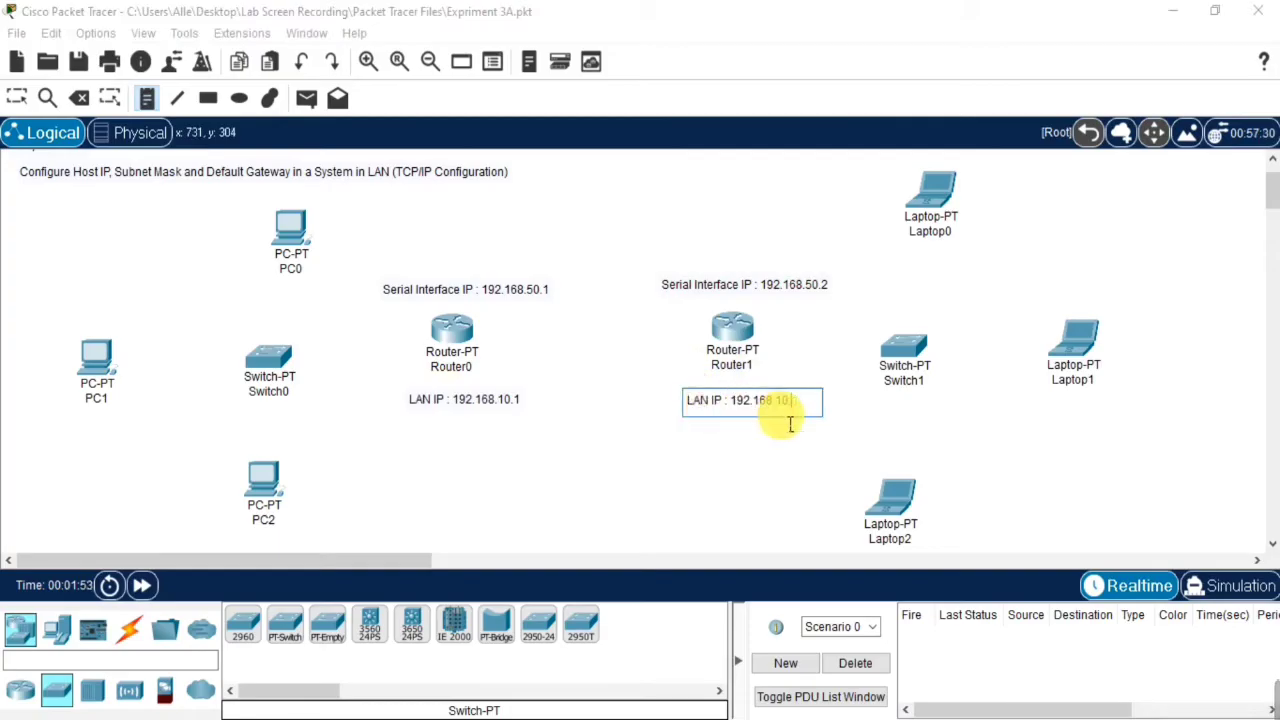
{"action": "key", "text": "BackSpace"}
{"action": "key", "text": "BackSpace"}
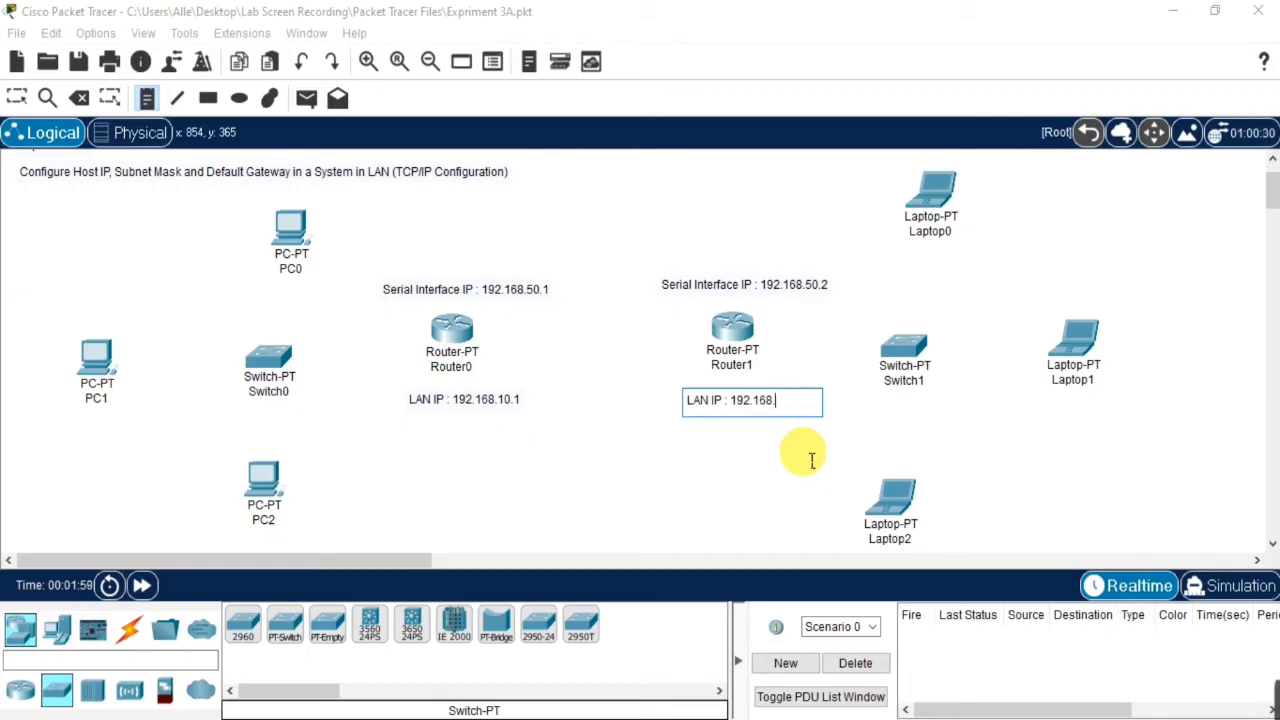
{"action": "type", "text": "20.1"}
{"action": "key", "text": "Escape"}
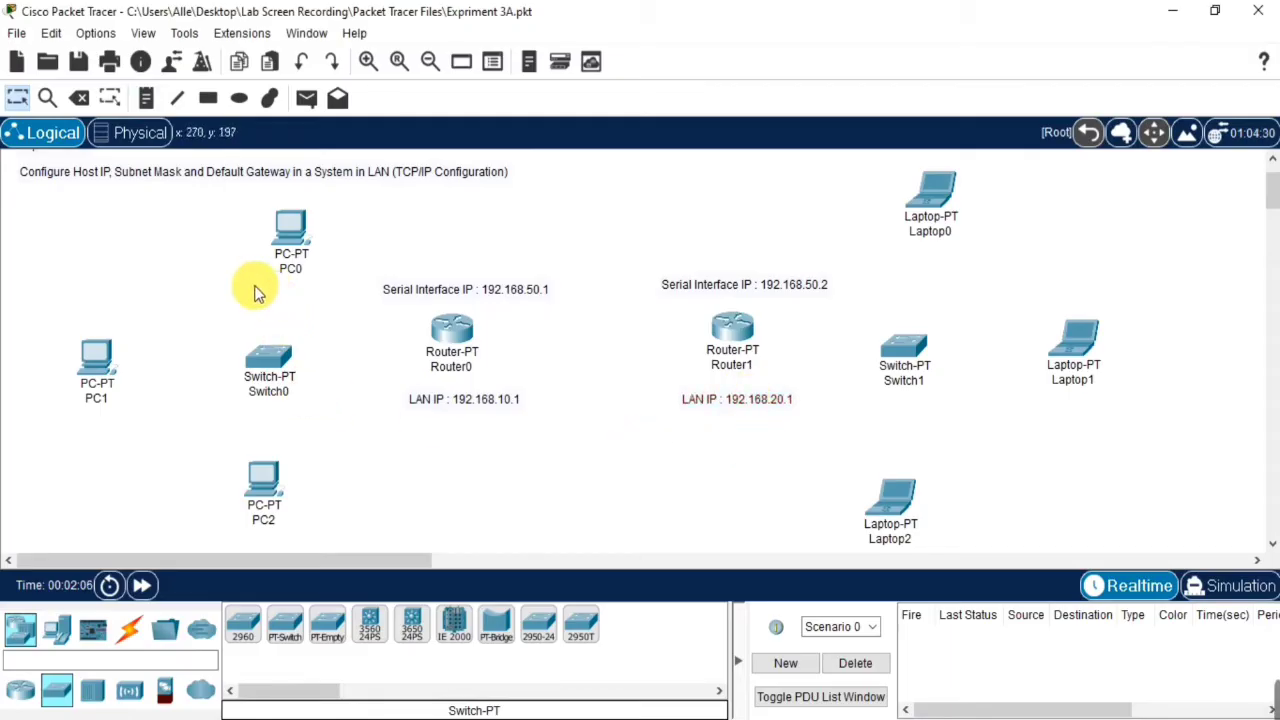
Add LAN IP notes beside PC0, PC1 and PC2 and tidy their positions
{"action": "key", "text": "n"}
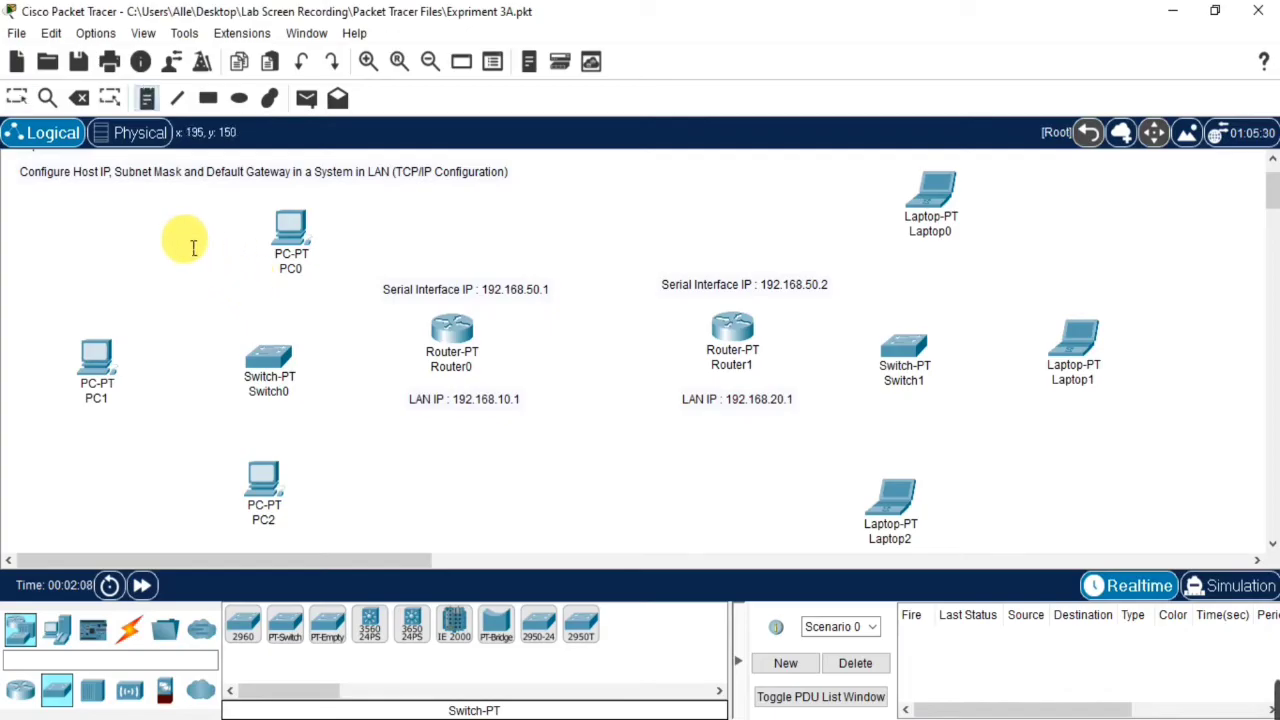
{"action": "left_click", "coordinate": [191, 247]}
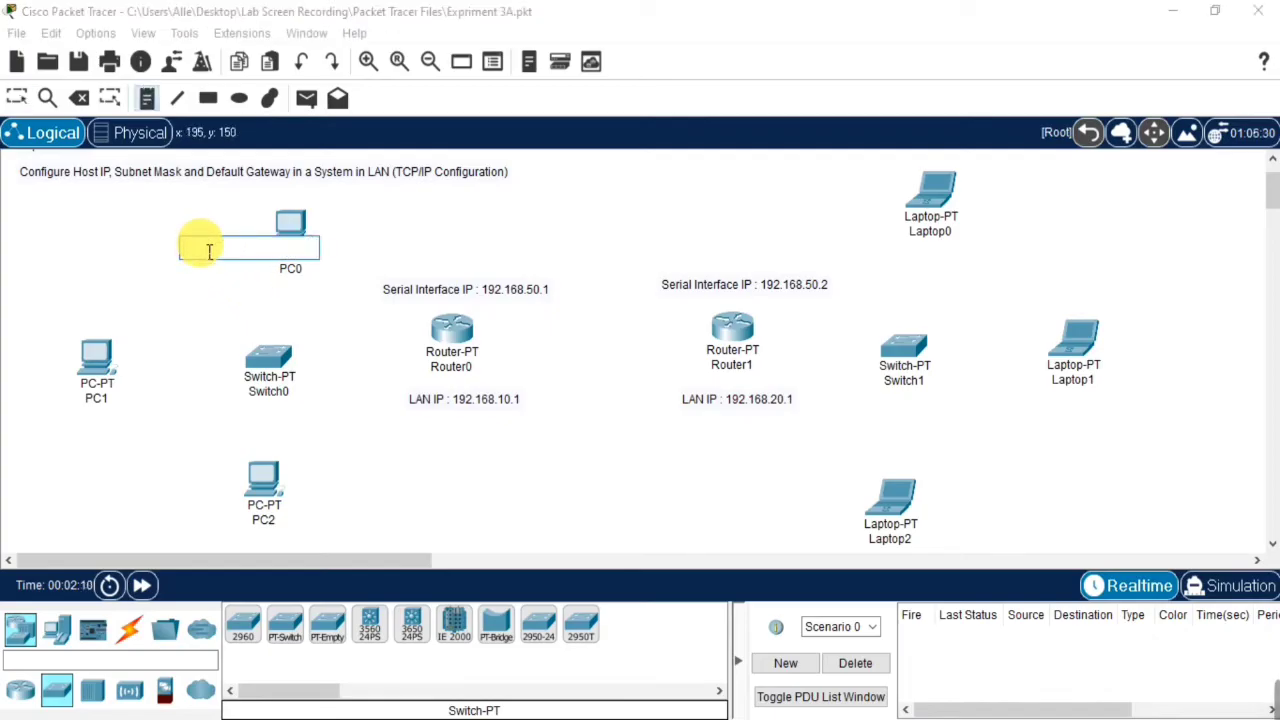
{"action": "key", "text": "ctrl+v"}
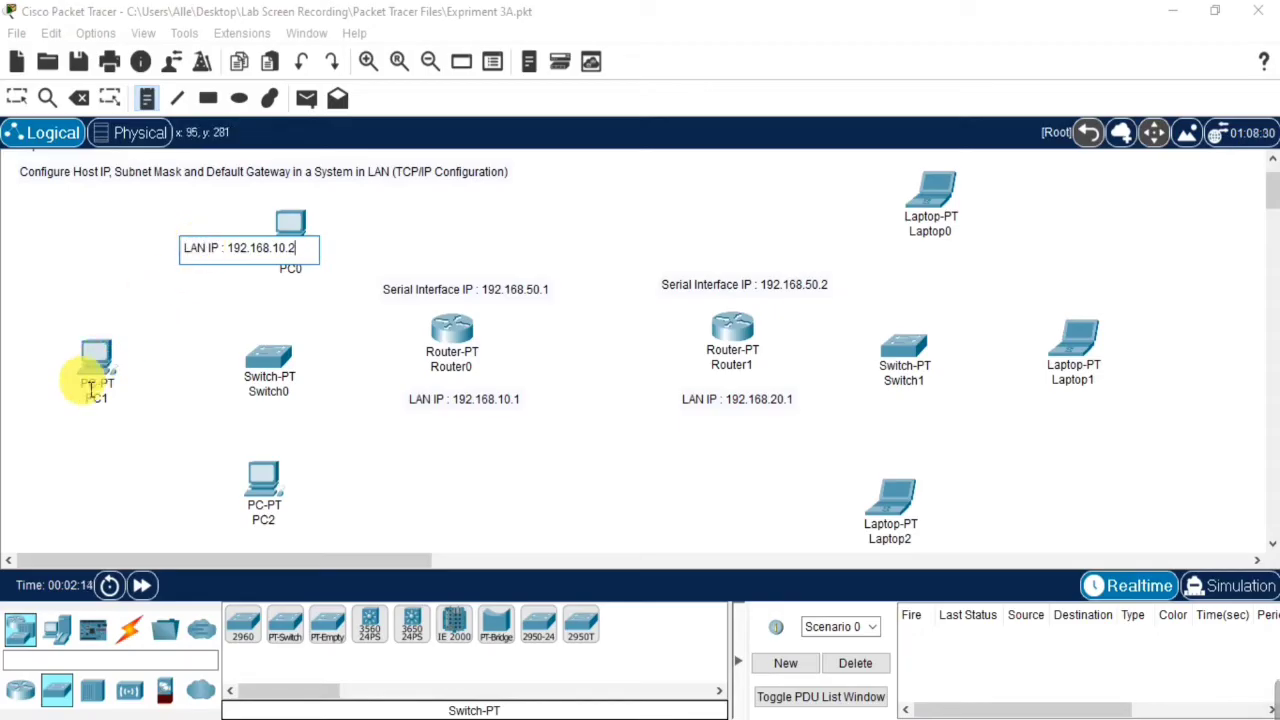
{"action": "left_click", "coordinate": [46, 429]}
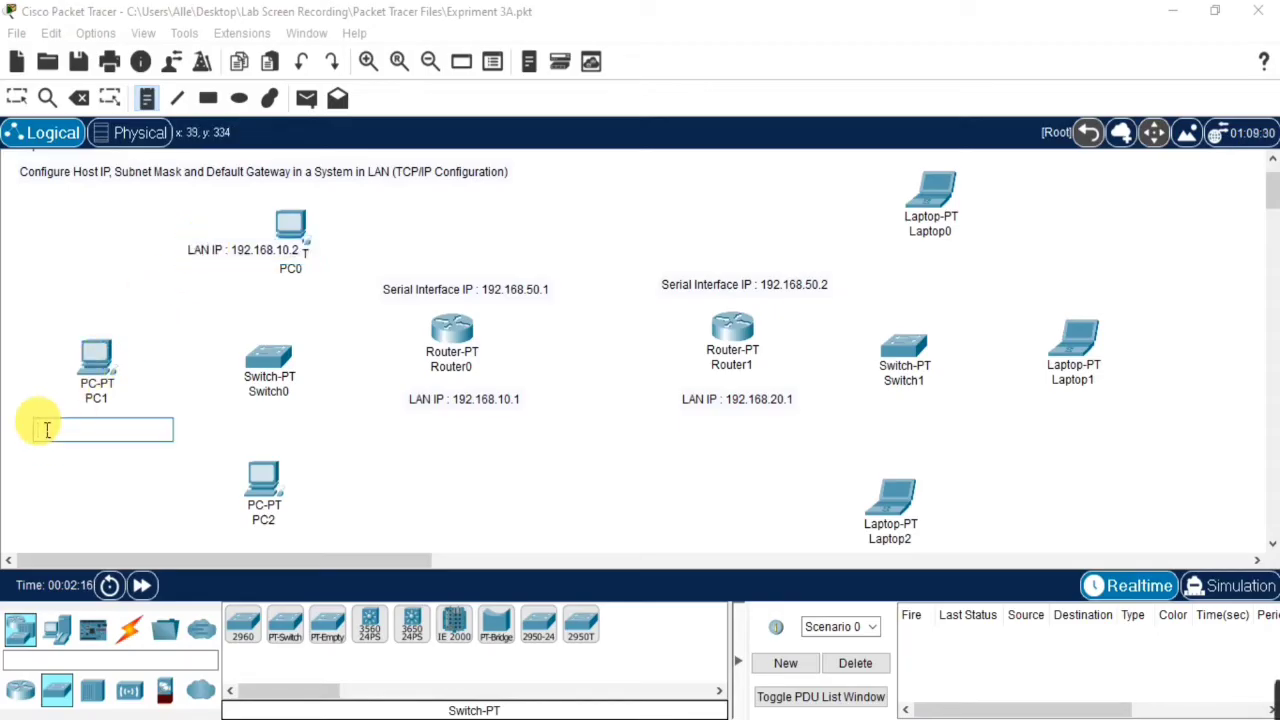
{"action": "key", "text": "ctrl+v"}
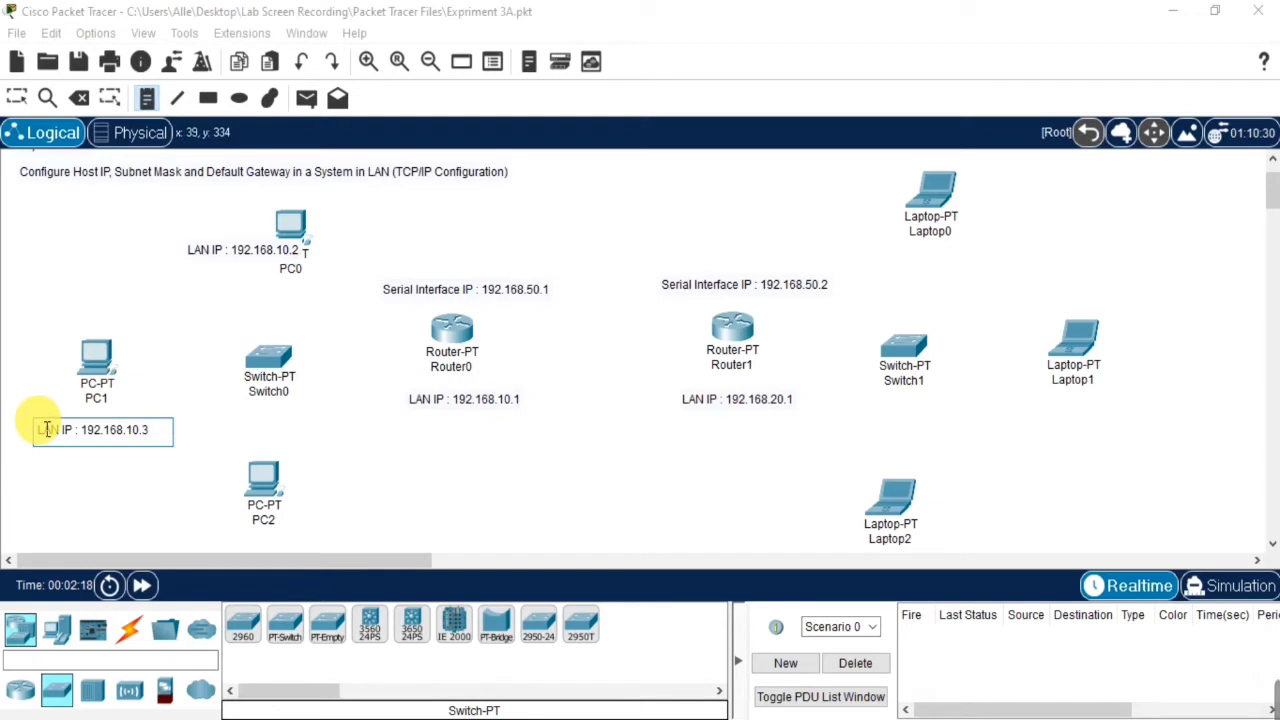
{"action": "key", "text": "BackSpace"}
{"action": "type", "text": "2"}
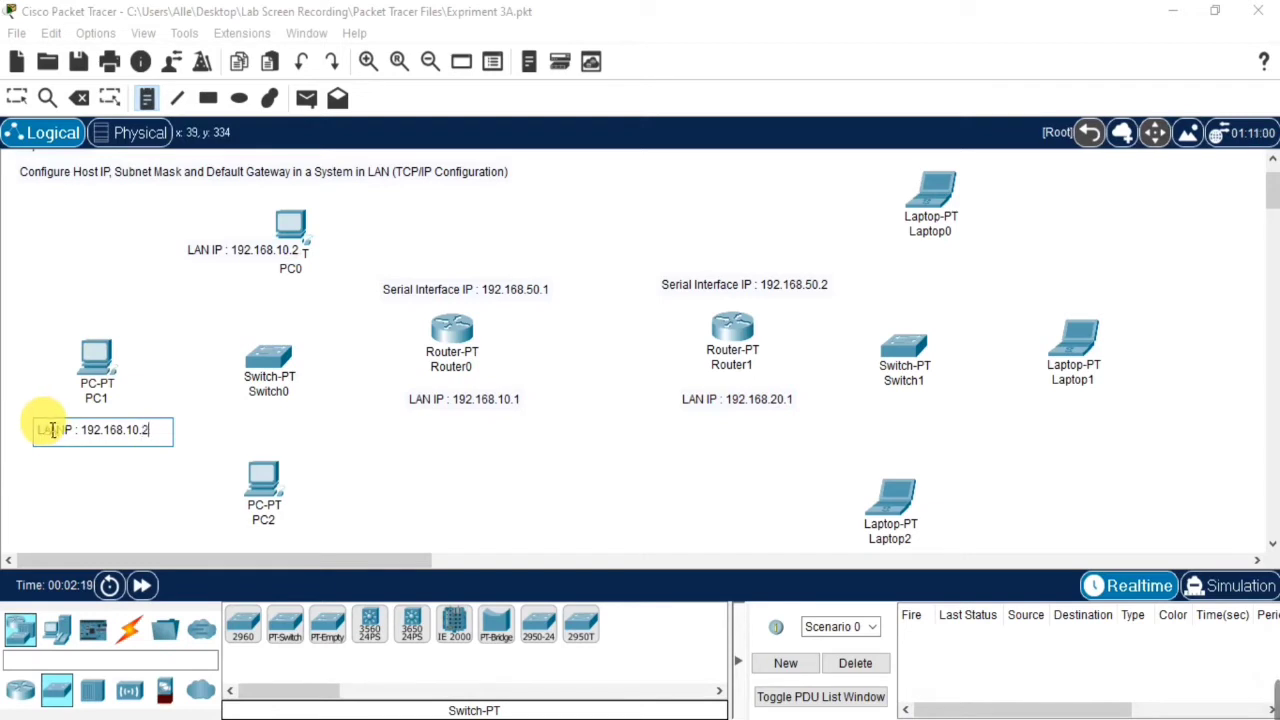
{"action": "left_click", "coordinate": [295, 524]}
{"action": "key", "text": "ctrl+v"}
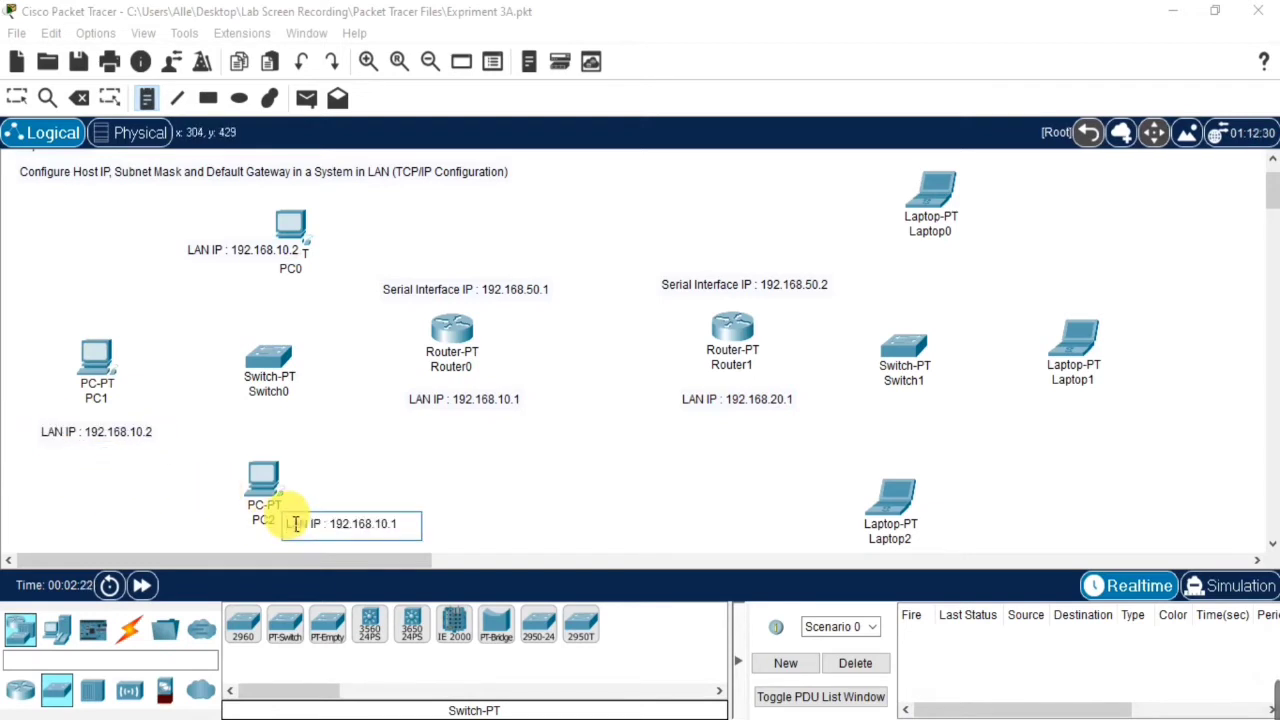
{"action": "type", "text": "3"}
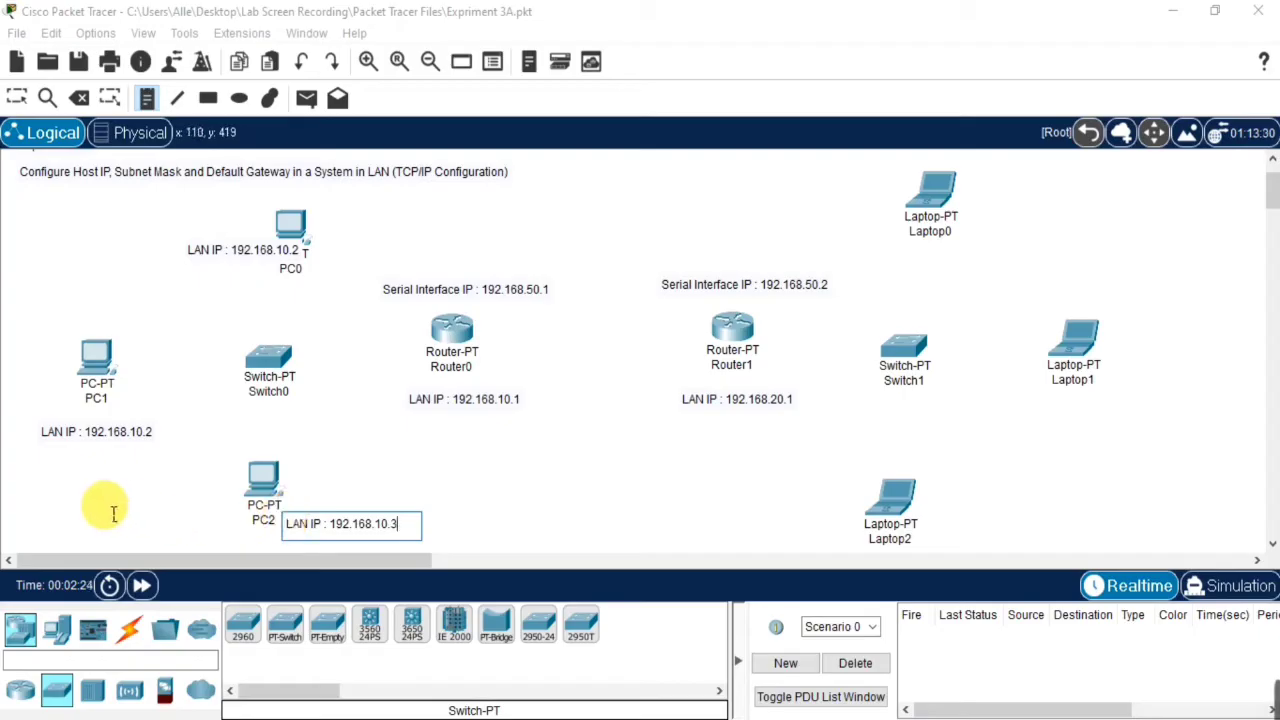
{"action": "key", "text": "Escape"}
{"action": "left_click_drag", "start_coordinate": [213, 250], "coordinate": [177, 245]}
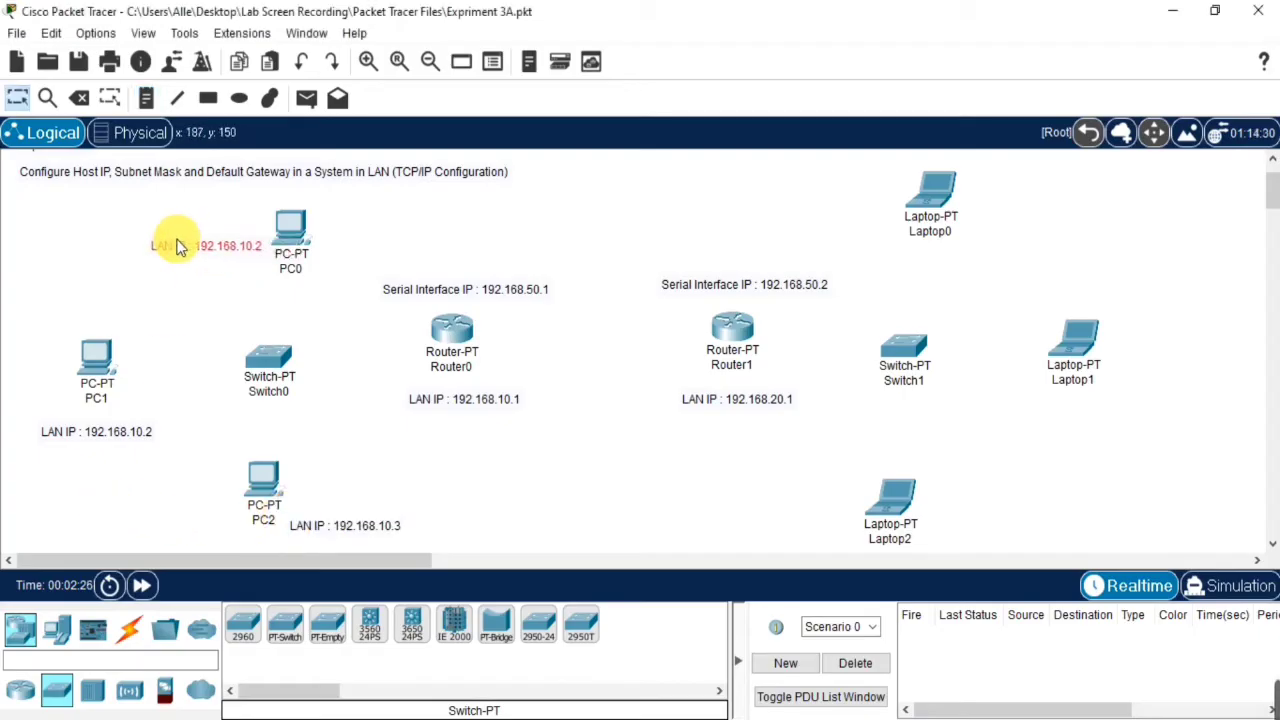
{"action": "left_click_drag", "start_coordinate": [118, 438], "coordinate": [120, 428]}
{"action": "left_click", "coordinate": [149, 460]}
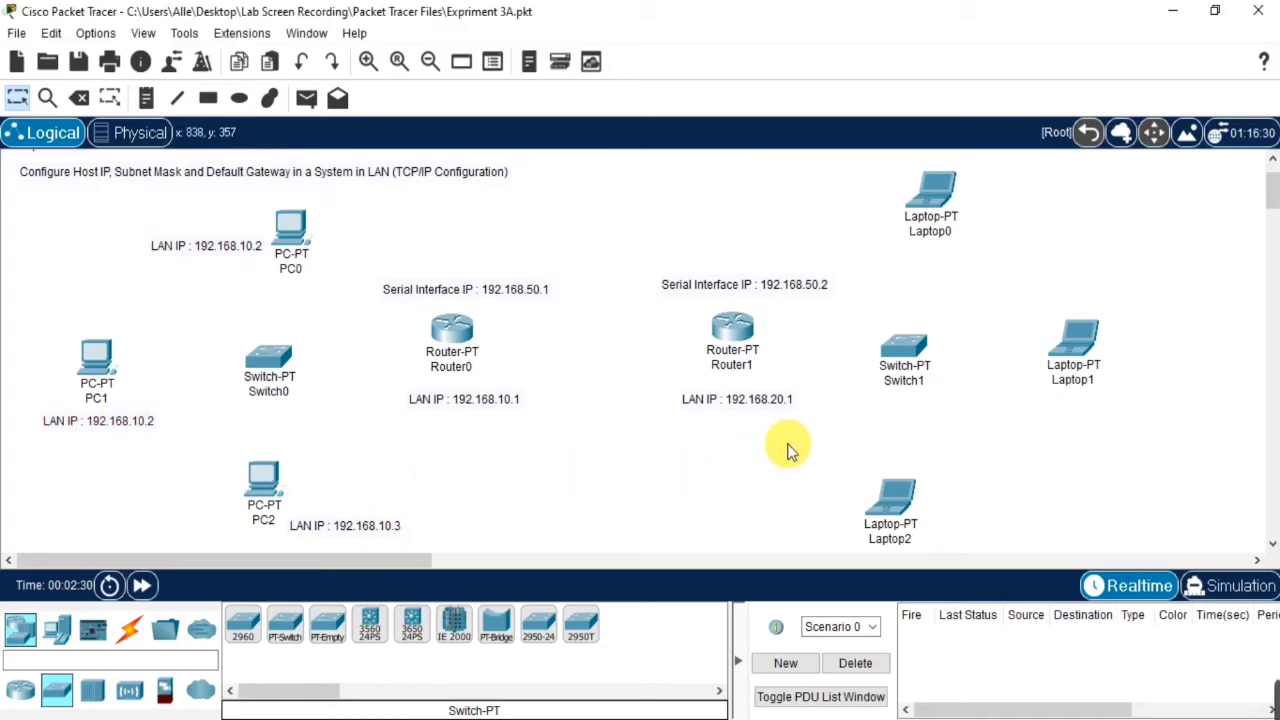
Add LAN IP notes beside Laptop0, Laptop1 and Laptop2 in the 192.168.20.x range
{"action": "key", "text": "n"}
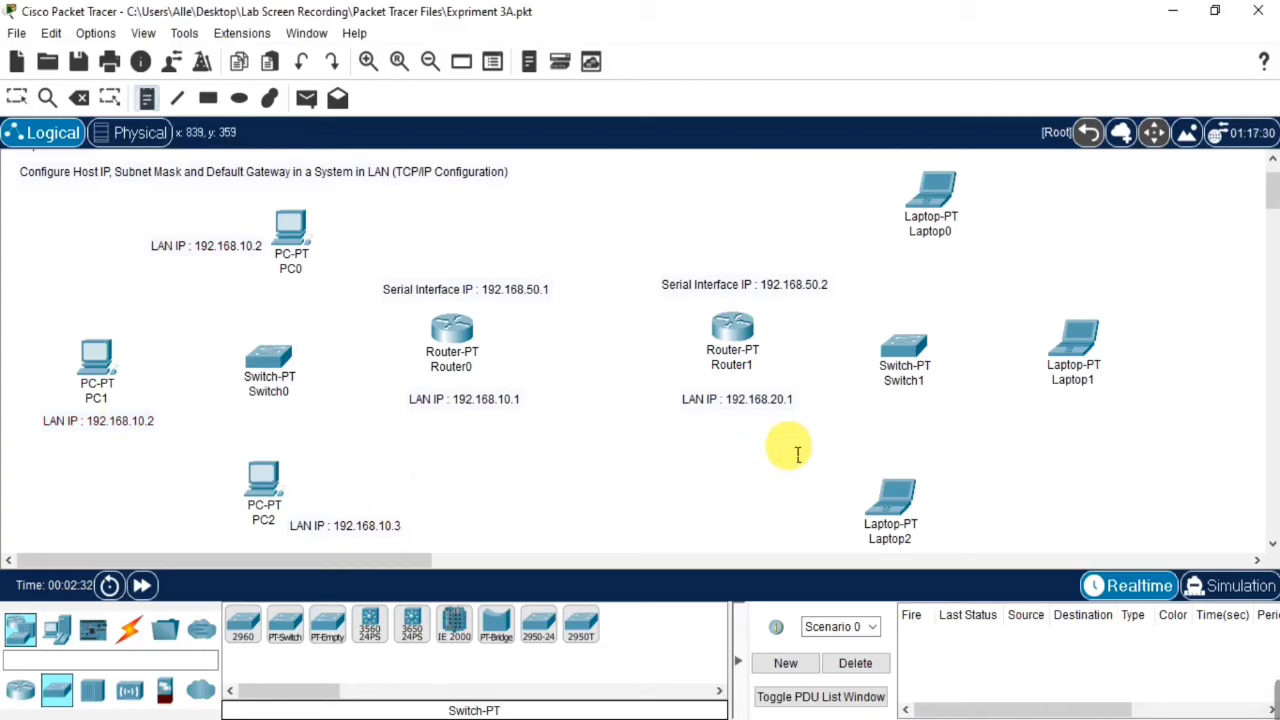
{"action": "left_click", "coordinate": [980, 221]}
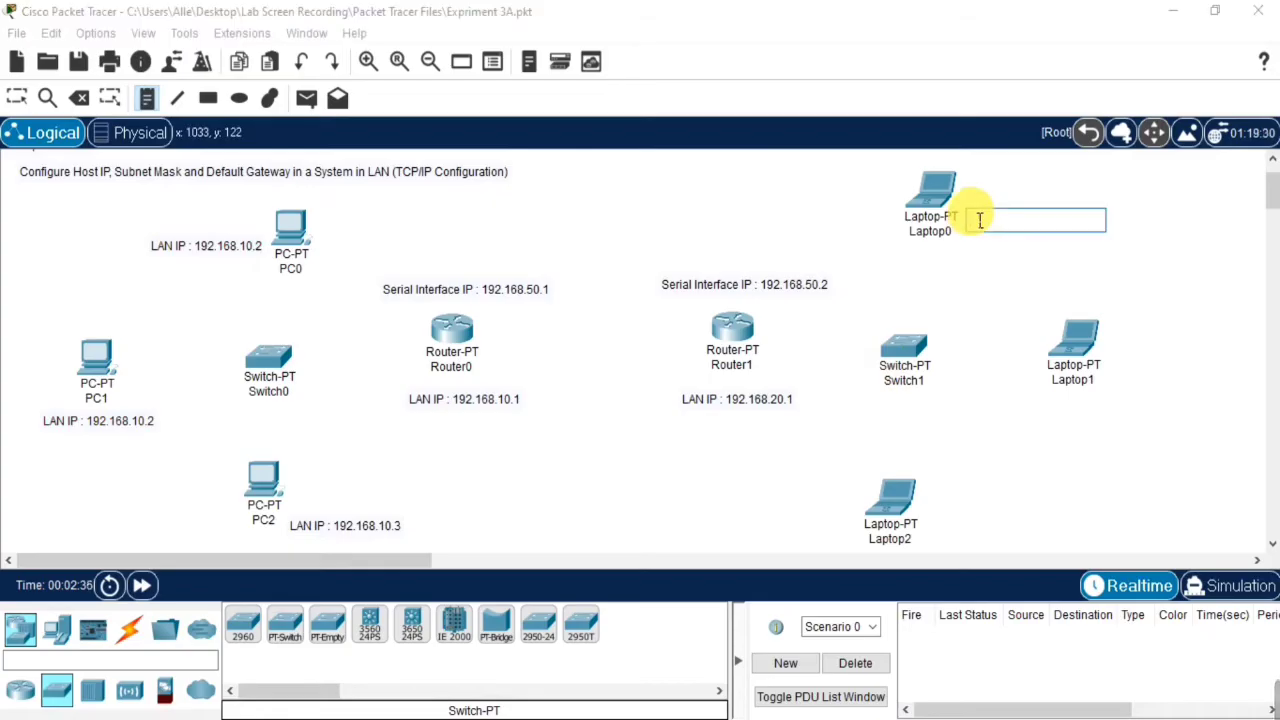
{"action": "type", "text": "LAN IP : 192.168.10.1"}
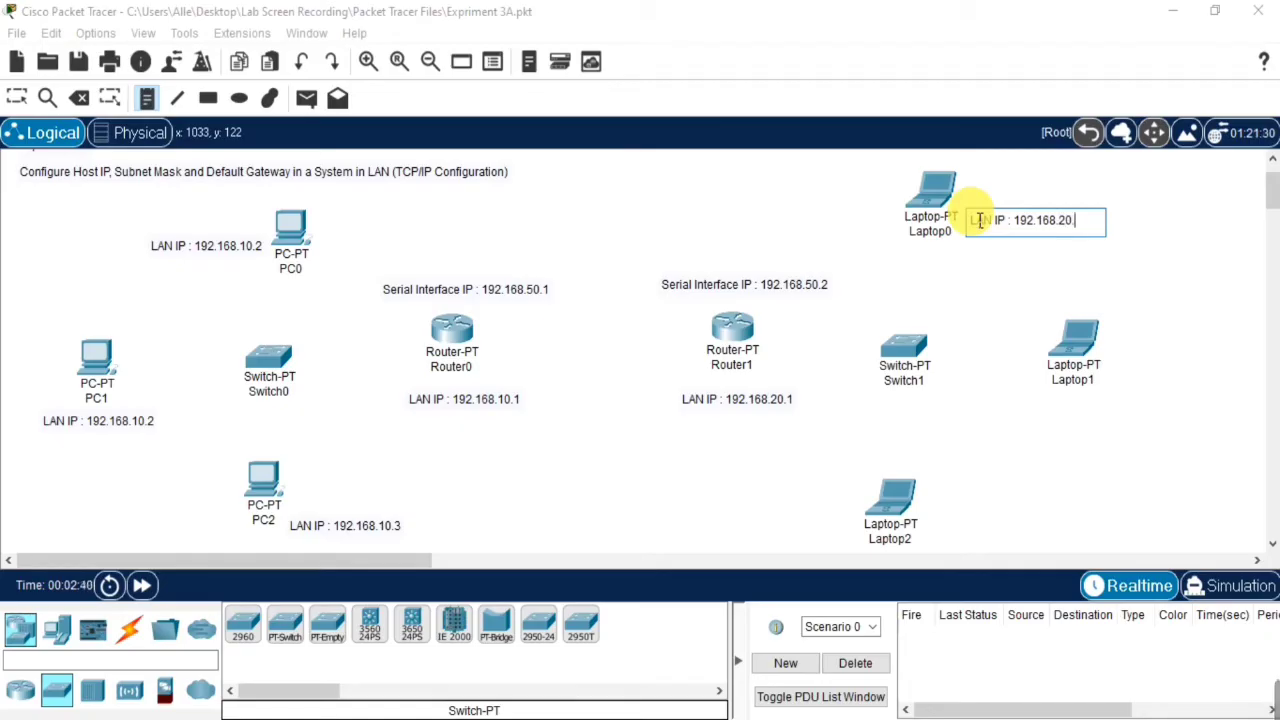
{"action": "left_click", "coordinate": [1057, 417]}
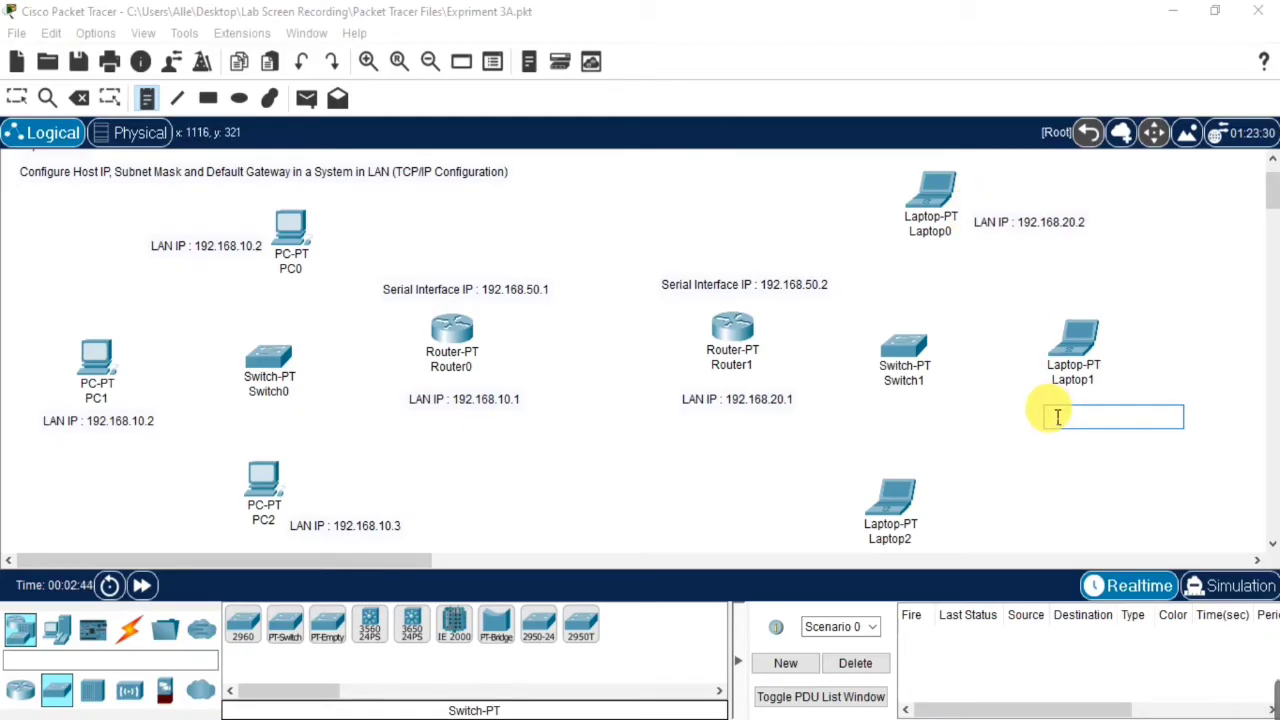
{"action": "type", "text": "LAN IP : 192.168.10.1"}
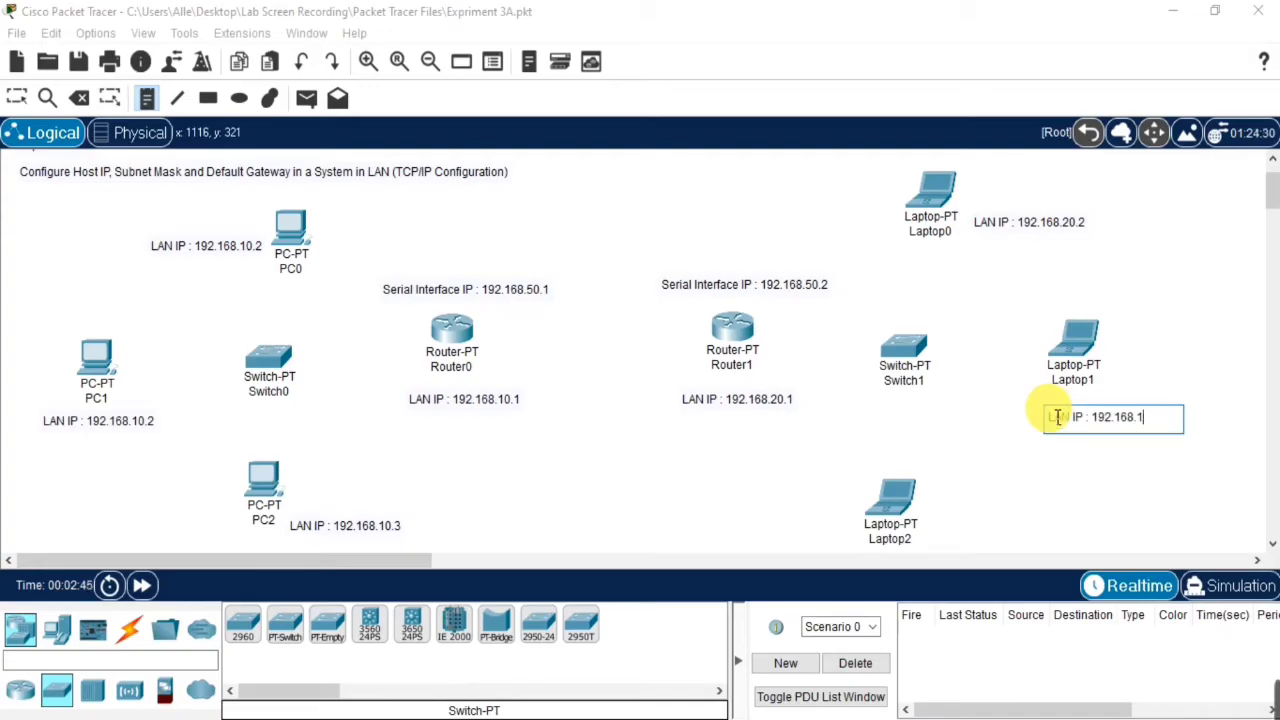
{"action": "key", "text": "BackSpace"}
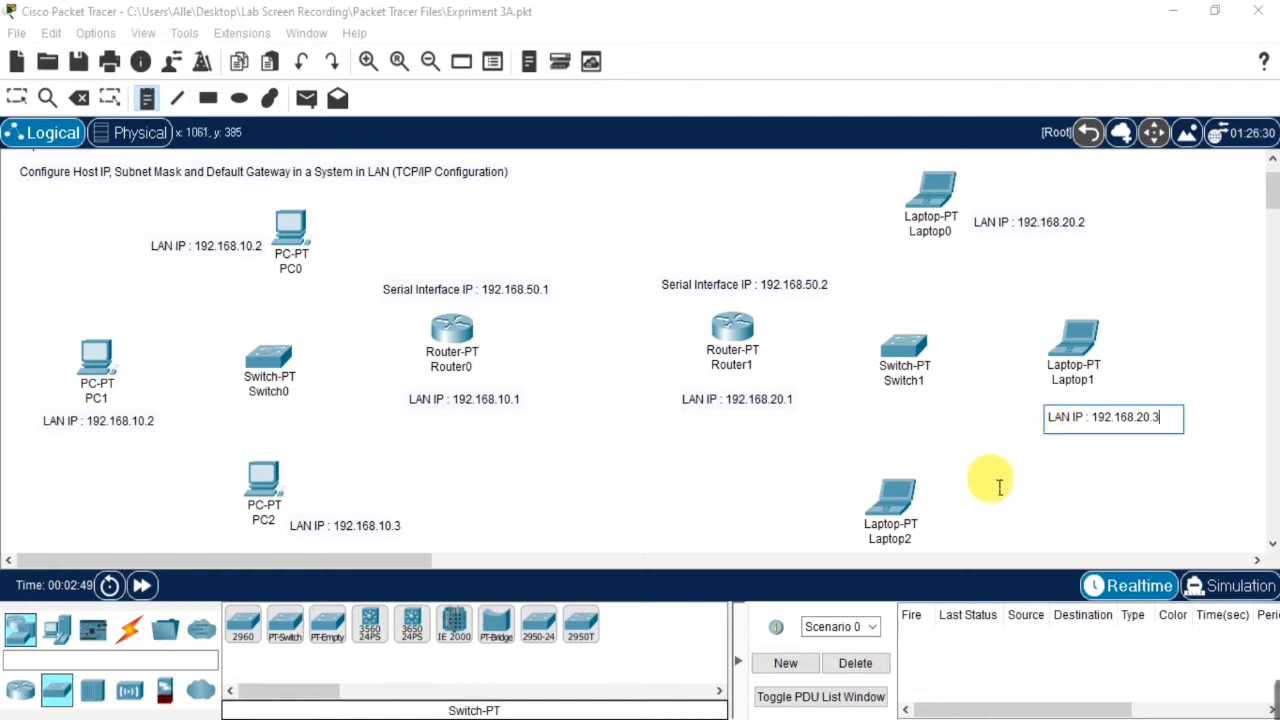
{"action": "left_click", "coordinate": [945, 528]}
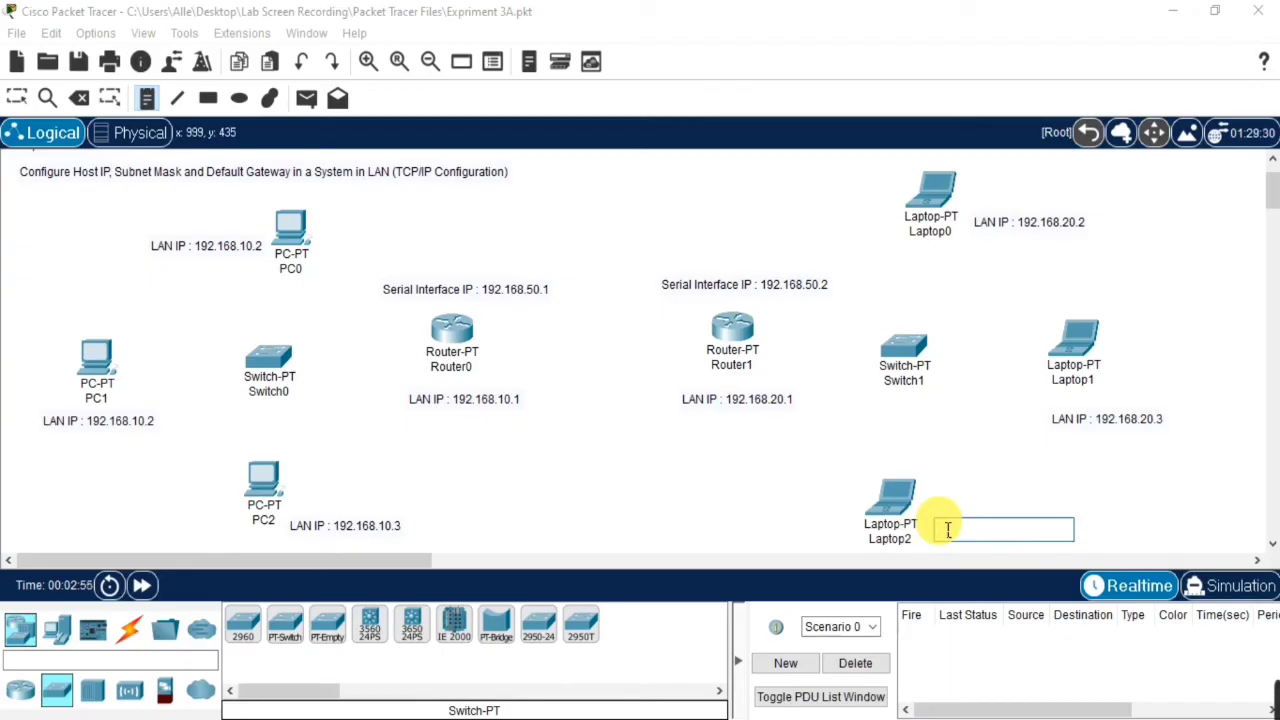
{"action": "type", "text": "LAN IP : 192.168.10.1"}
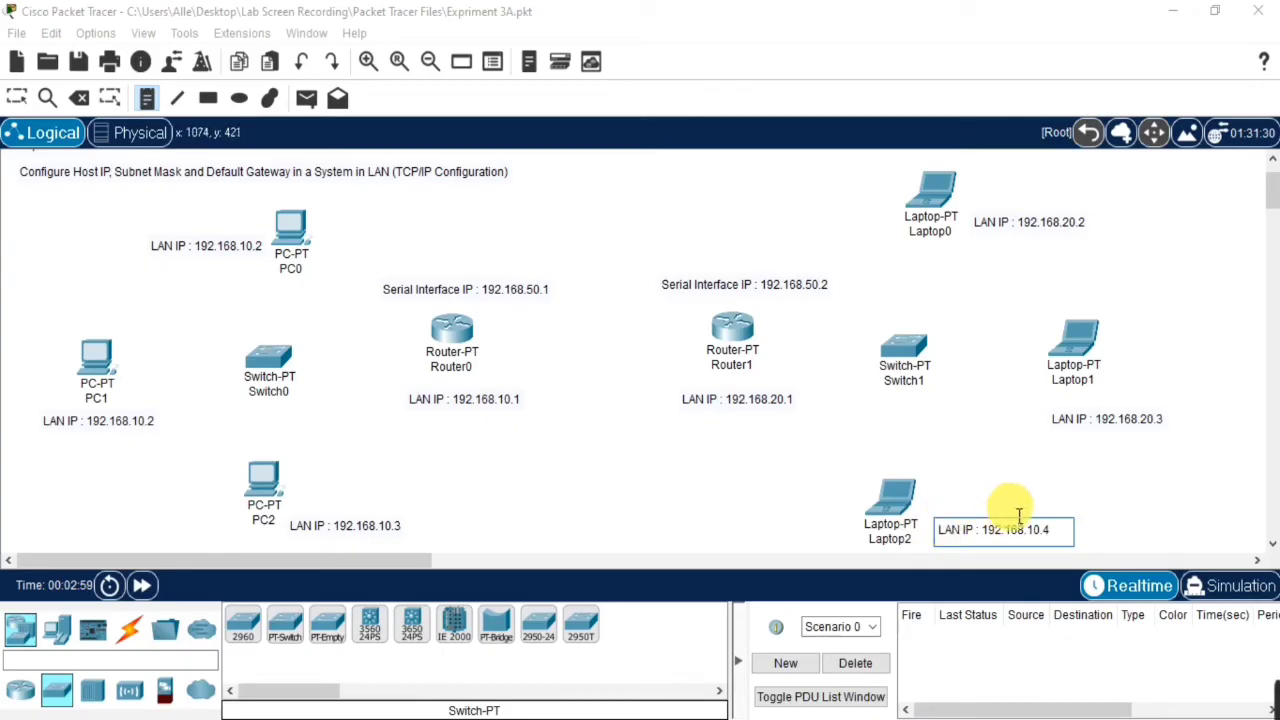
{"action": "key", "text": "Escape"}
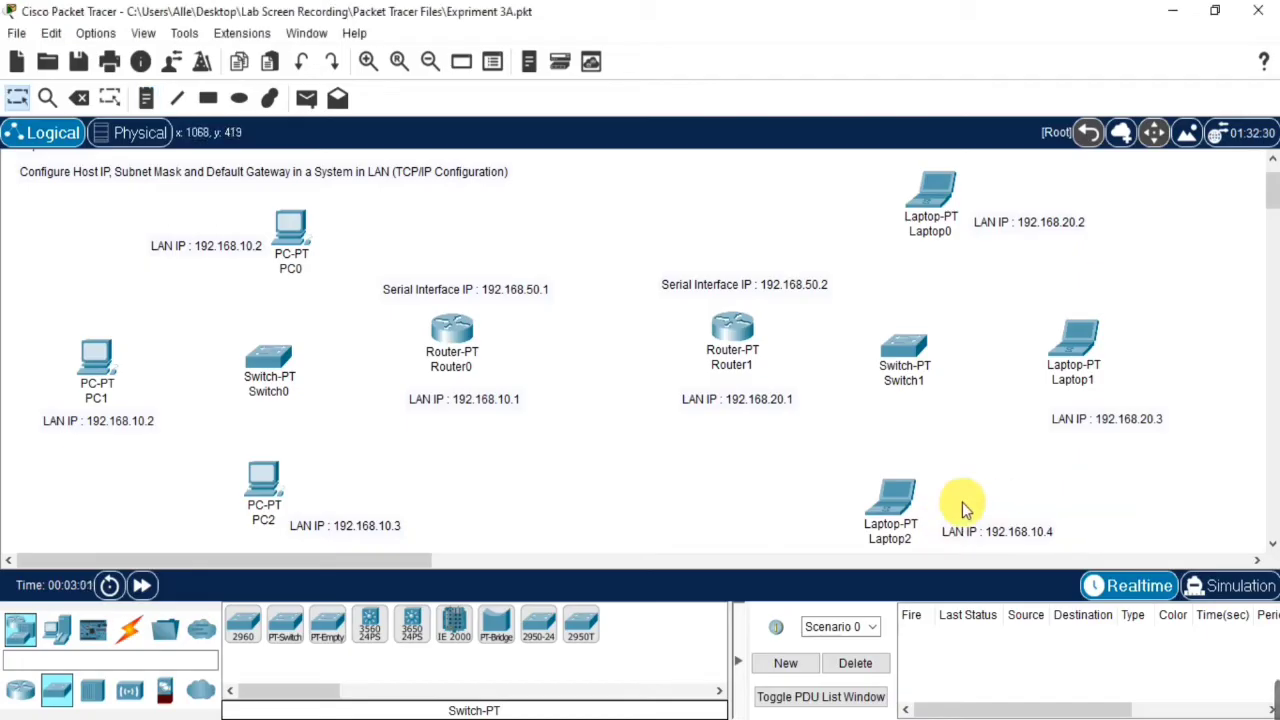
Correct the PC1 note to 192.168.10.3 and the PC2 note to 192.168.10.4
{"action": "double_click", "coordinate": [137, 424]}
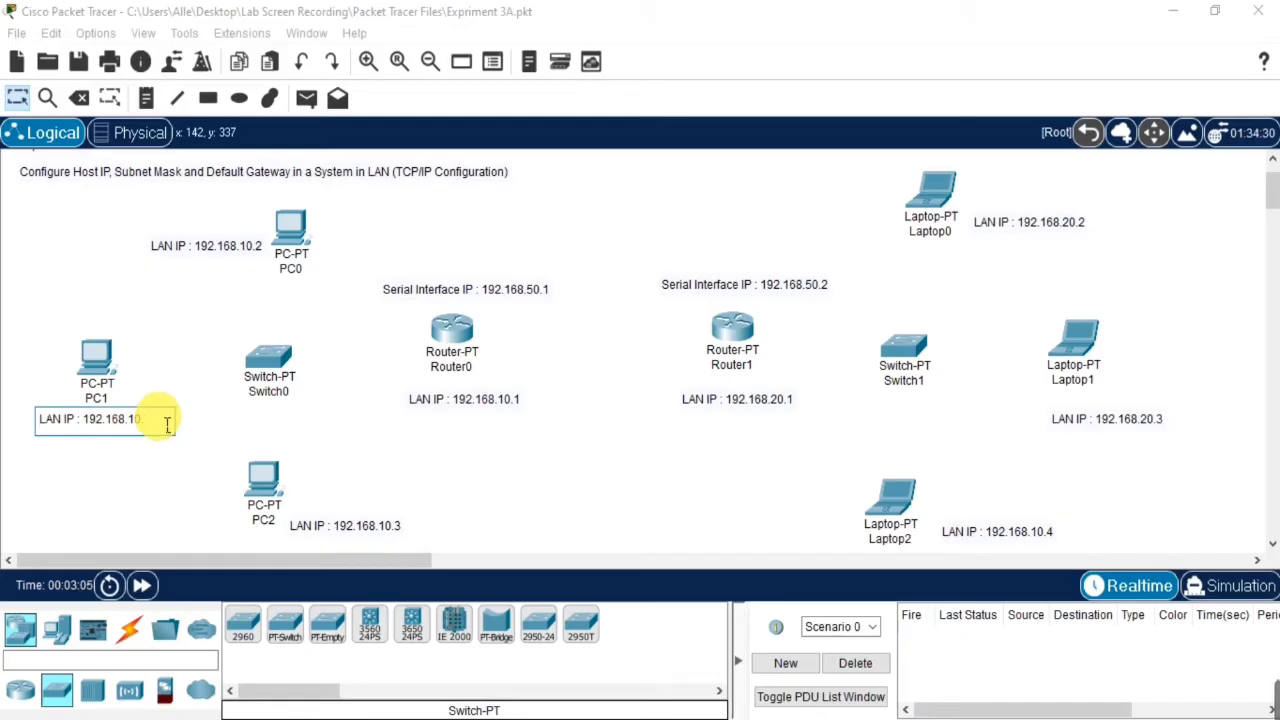
{"action": "type", "text": ".3"}
{"action": "left_click", "coordinate": [443, 548]}
{"action": "double_click", "coordinate": [400, 526]}
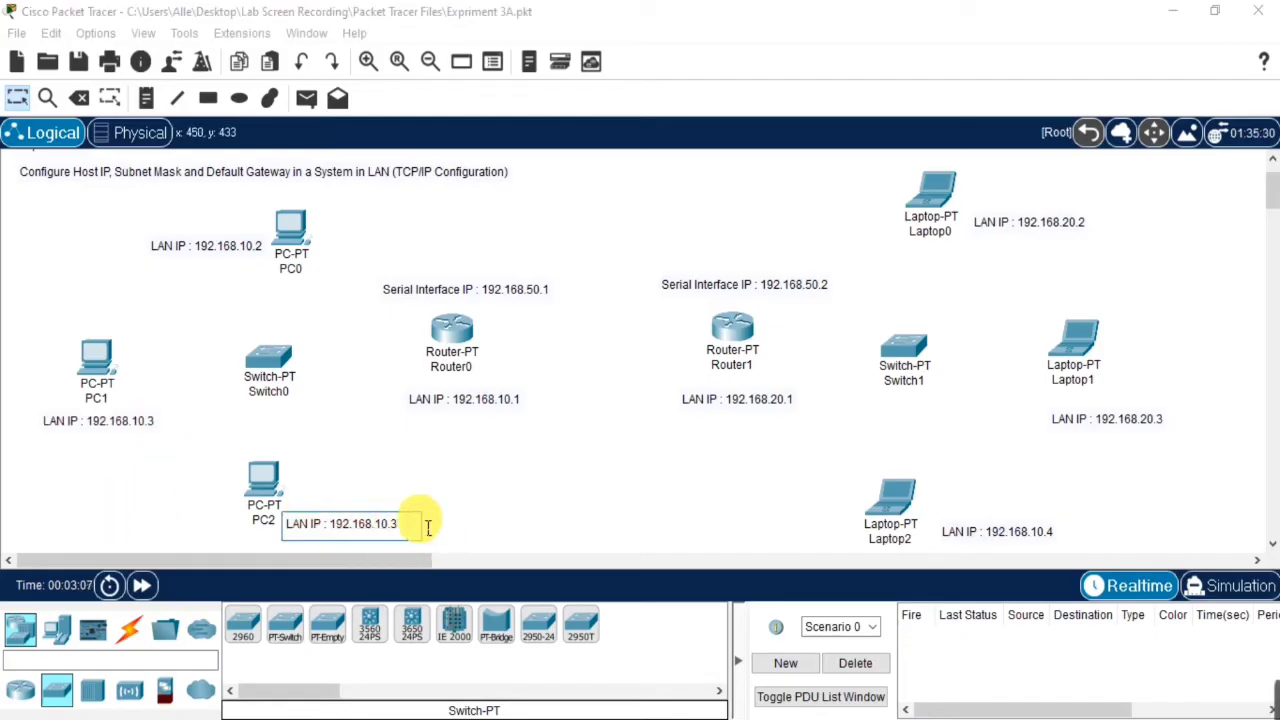
{"action": "key", "text": "BackSpace"}
{"action": "left_click", "coordinate": [69, 507]}
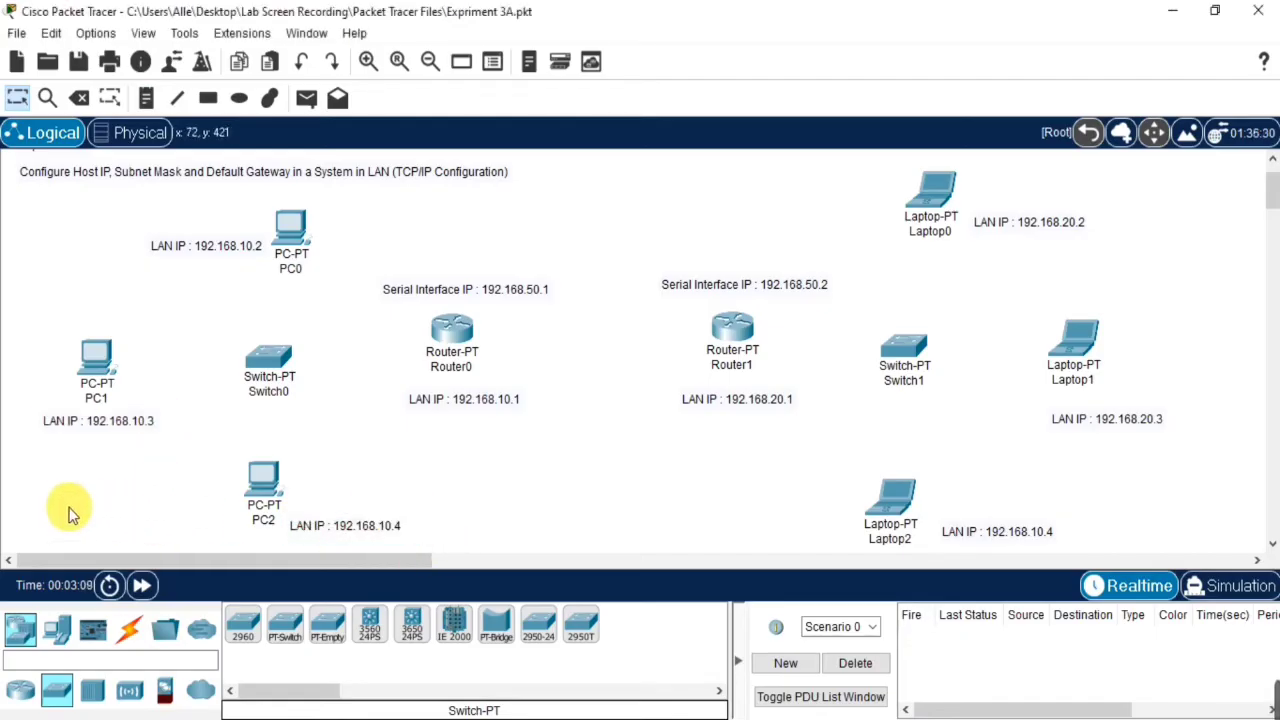
Cable PC0 and PC1 to Switch0 FastEthernet0/1 and 1/1 with copper straight-through
{"action": "left_click", "coordinate": [136, 630]}
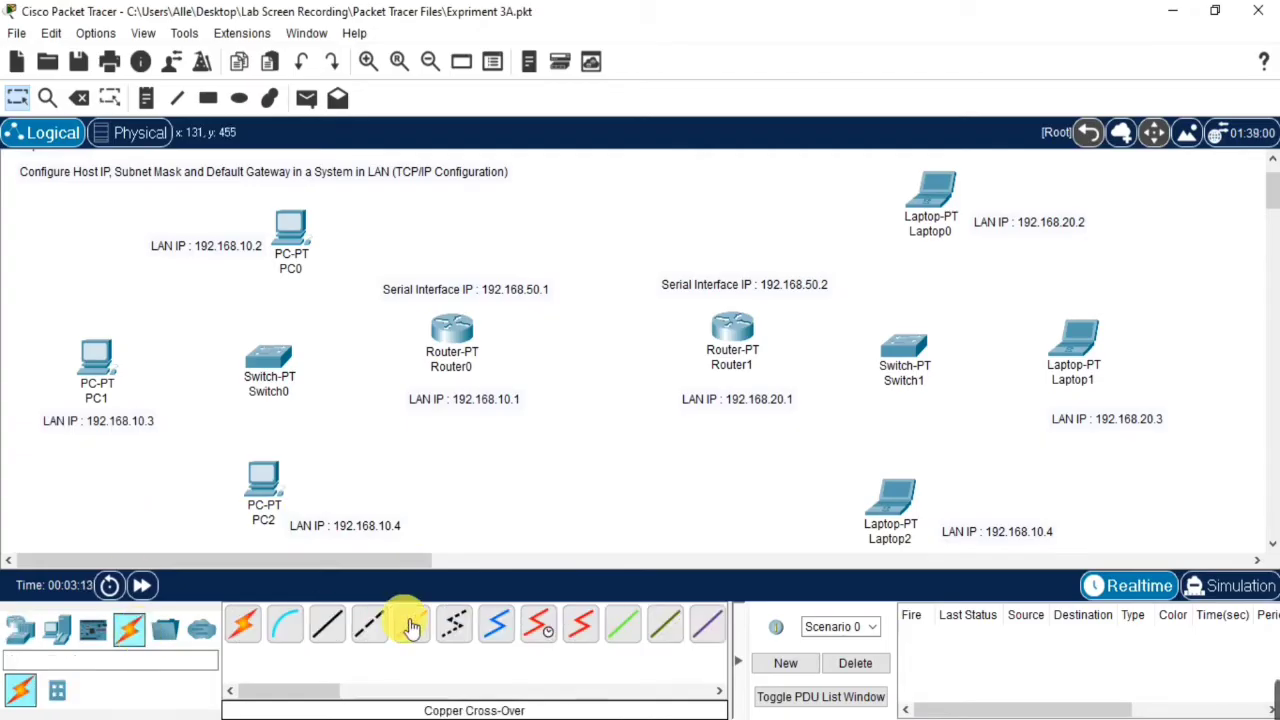
{"action": "left_click", "coordinate": [327, 624]}
{"action": "left_click", "coordinate": [303, 238]}
{"action": "left_click", "coordinate": [320, 312]}
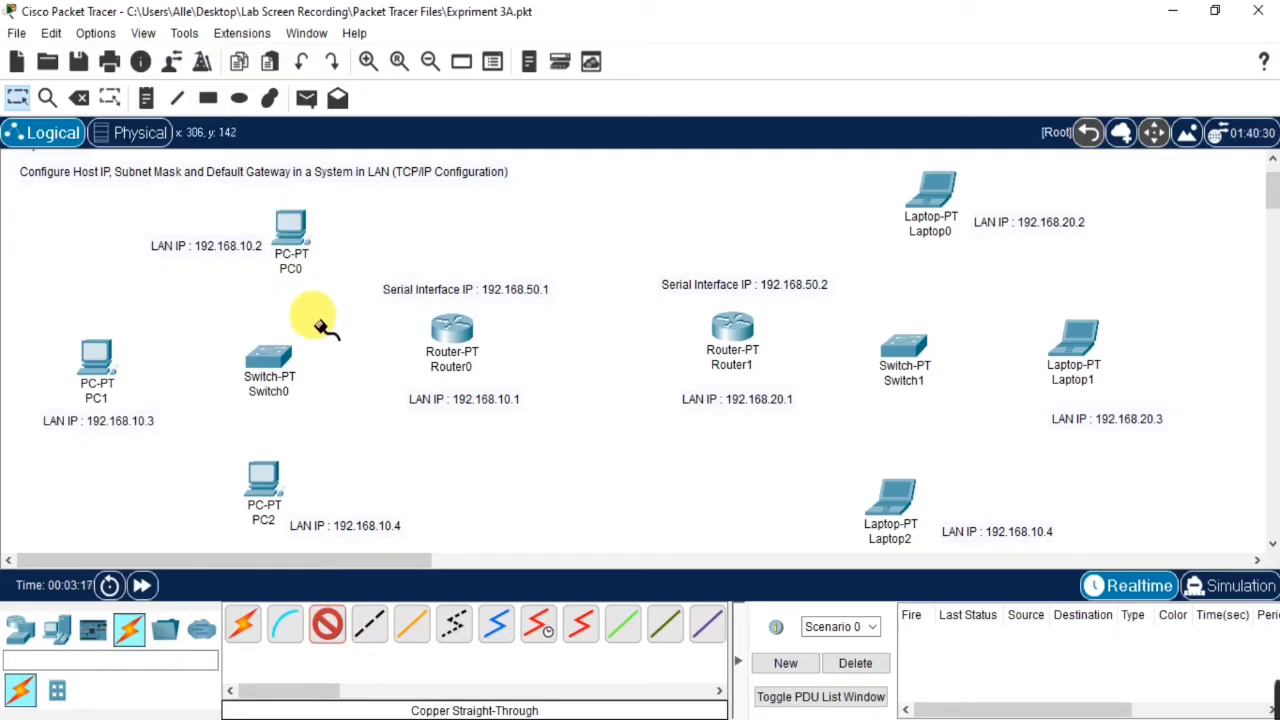
{"action": "left_click", "coordinate": [273, 362]}
{"action": "left_click", "coordinate": [303, 398]}
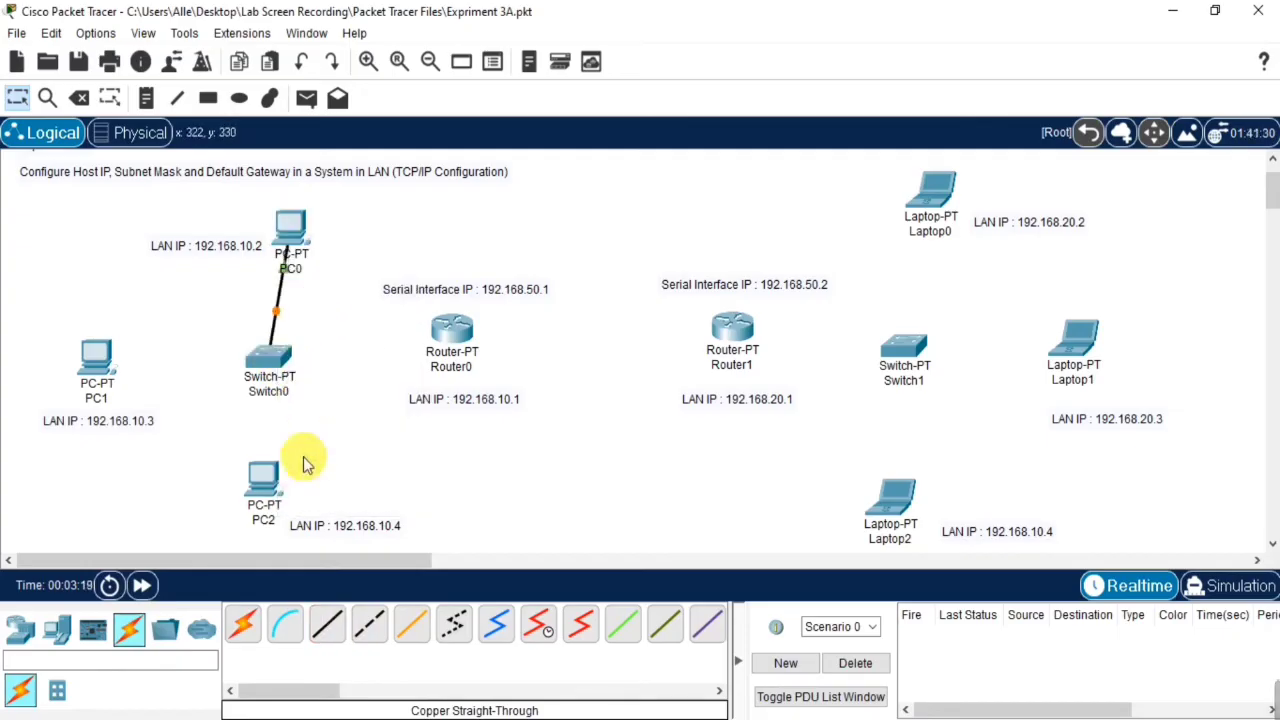
{"action": "left_click", "coordinate": [325, 620]}
{"action": "left_click", "coordinate": [102, 350]}
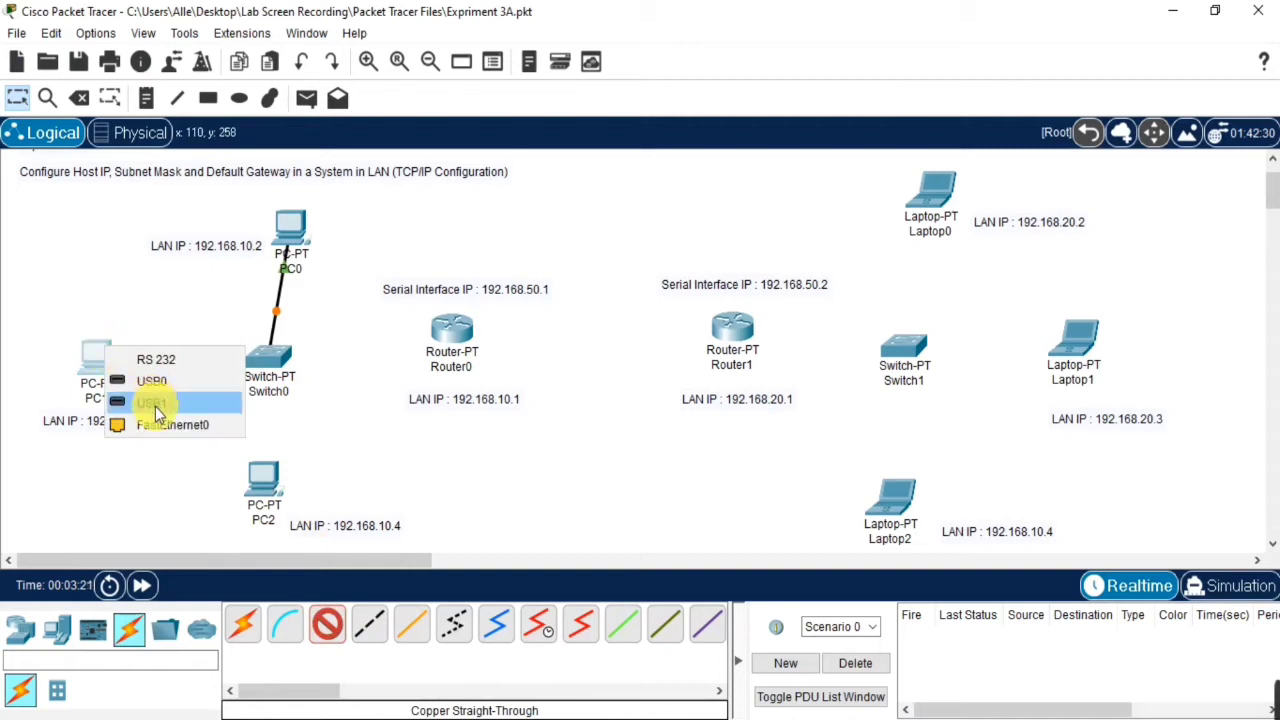
{"action": "left_click", "coordinate": [165, 424]}
{"action": "left_click", "coordinate": [256, 361]}
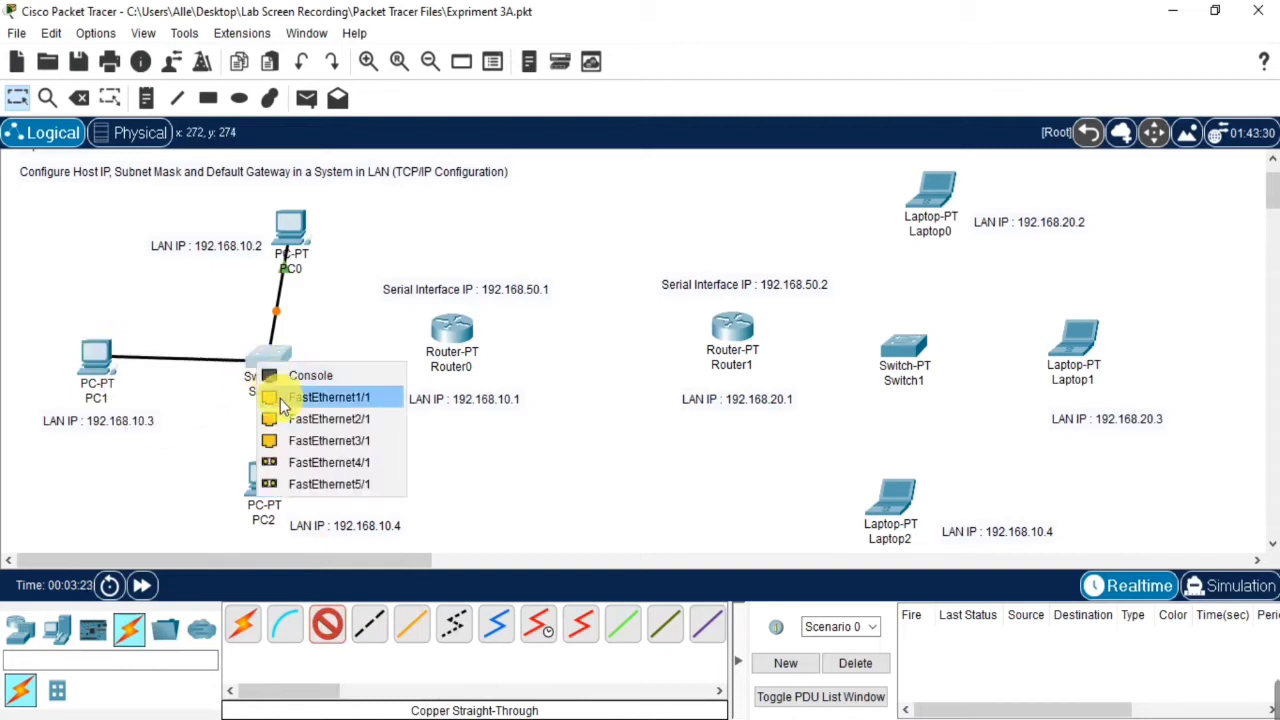
{"action": "left_click", "coordinate": [280, 398]}
Connect PC2 to Switch0 FastEthernet2/1 and Switch0 FastEthernet3/1 to Router0 FastEthernet0/0
{"action": "left_click", "coordinate": [333, 626]}
{"action": "left_click", "coordinate": [265, 481]}
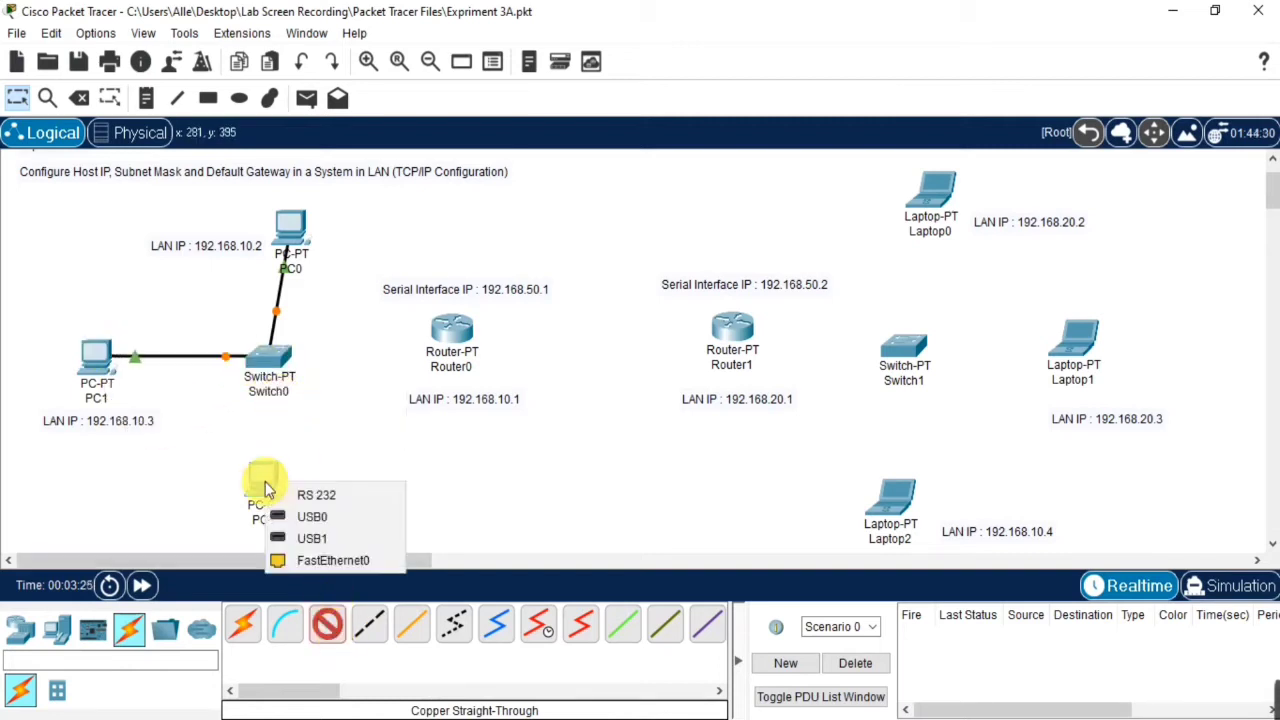
{"action": "left_click", "coordinate": [305, 561]}
{"action": "left_click", "coordinate": [273, 368]}
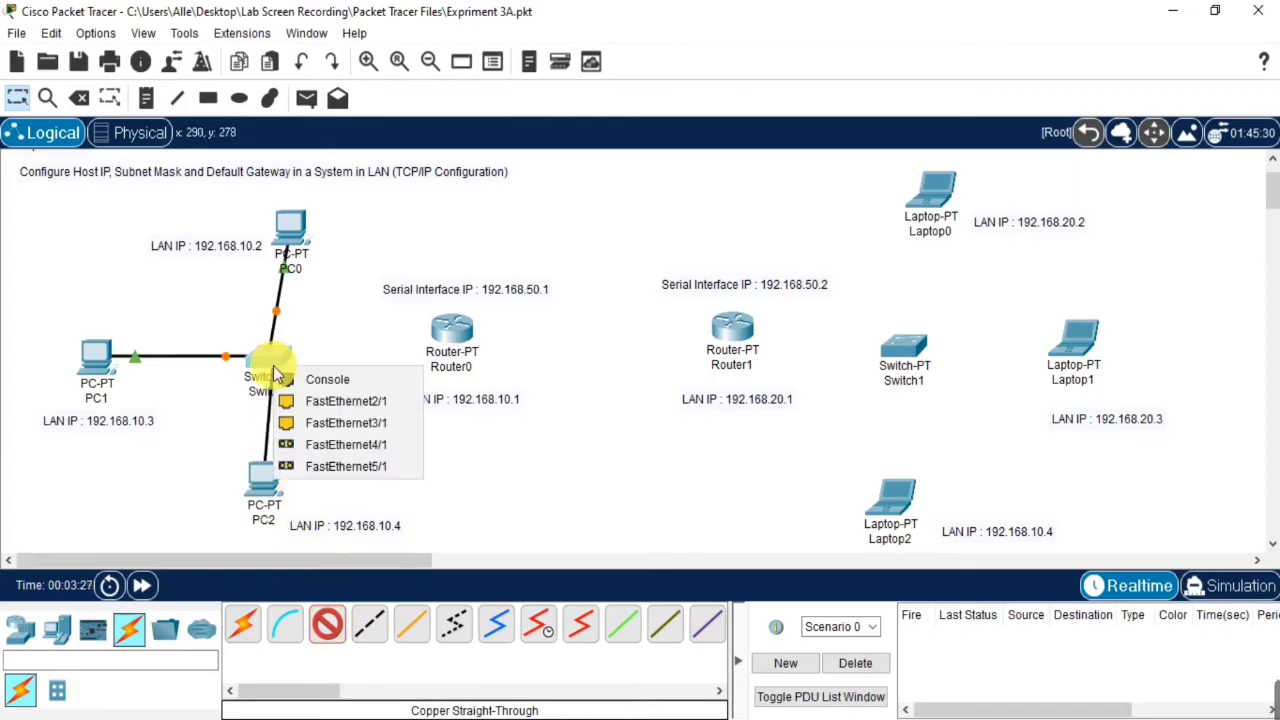
{"action": "left_click", "coordinate": [300, 401]}
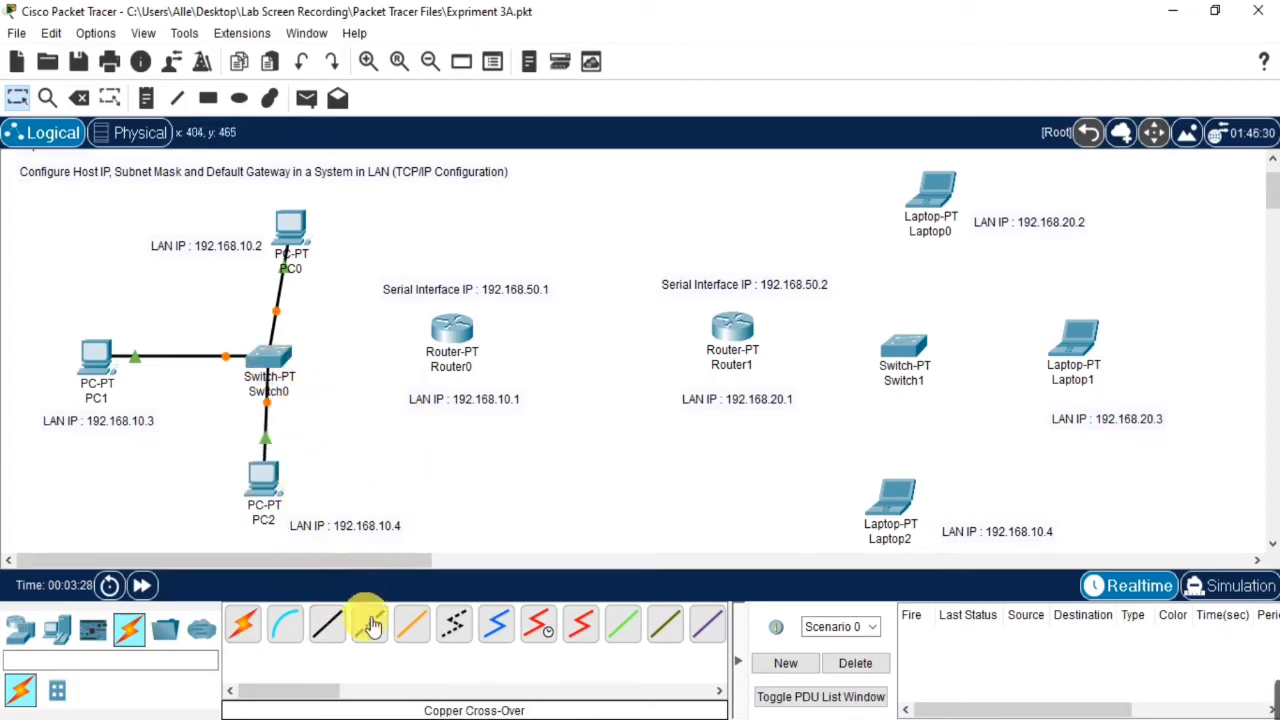
{"action": "left_click", "coordinate": [328, 624]}
{"action": "left_click", "coordinate": [281, 358]}
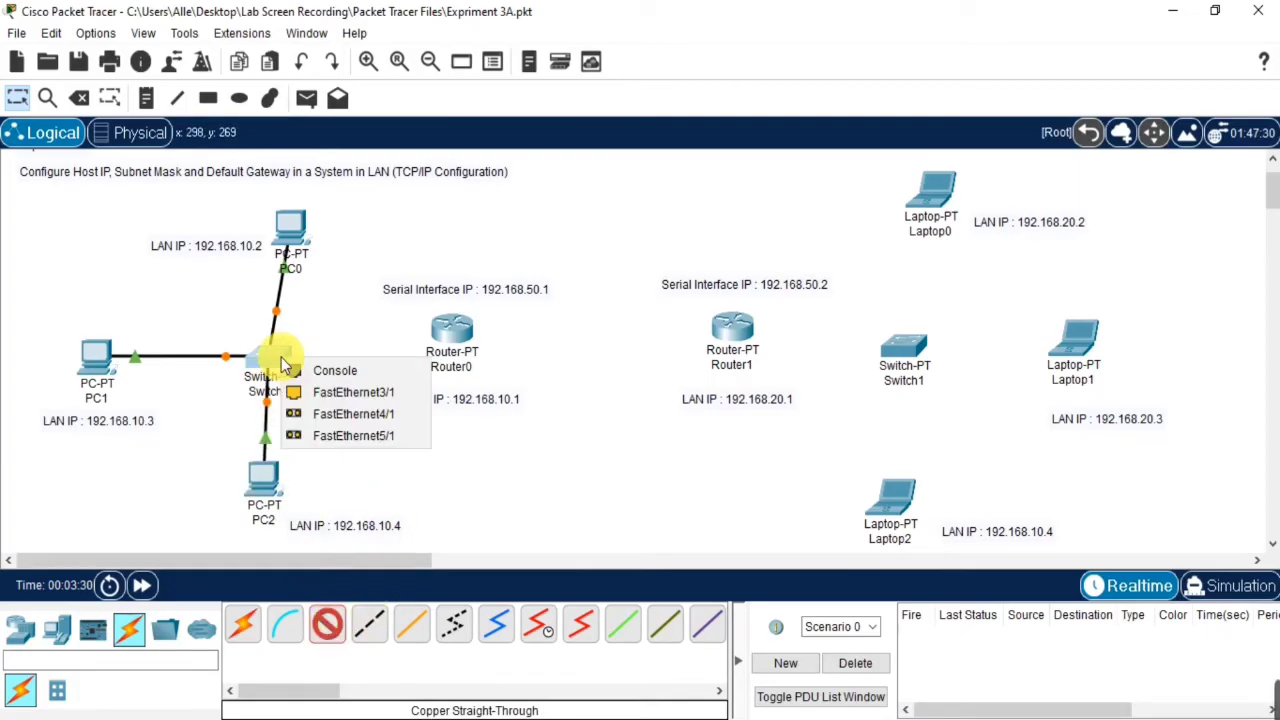
{"action": "left_click", "coordinate": [300, 392]}
{"action": "left_click", "coordinate": [450, 337]}
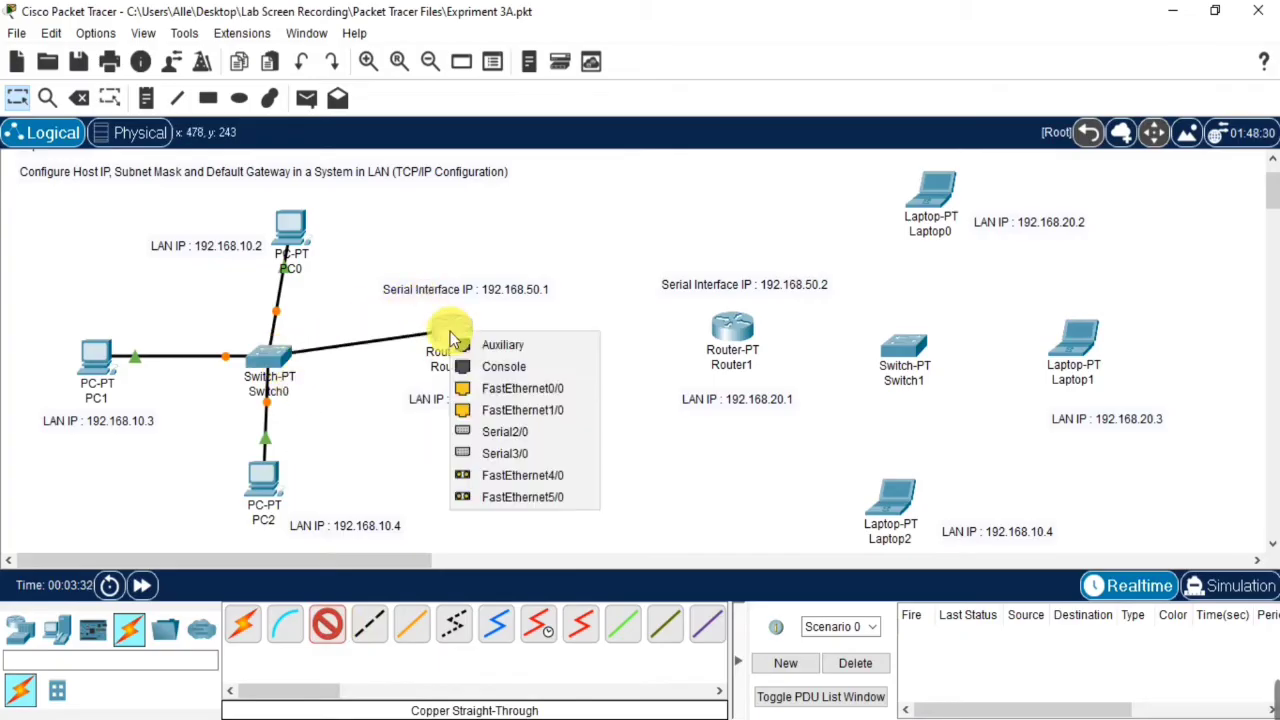
{"action": "left_click", "coordinate": [522, 397]}
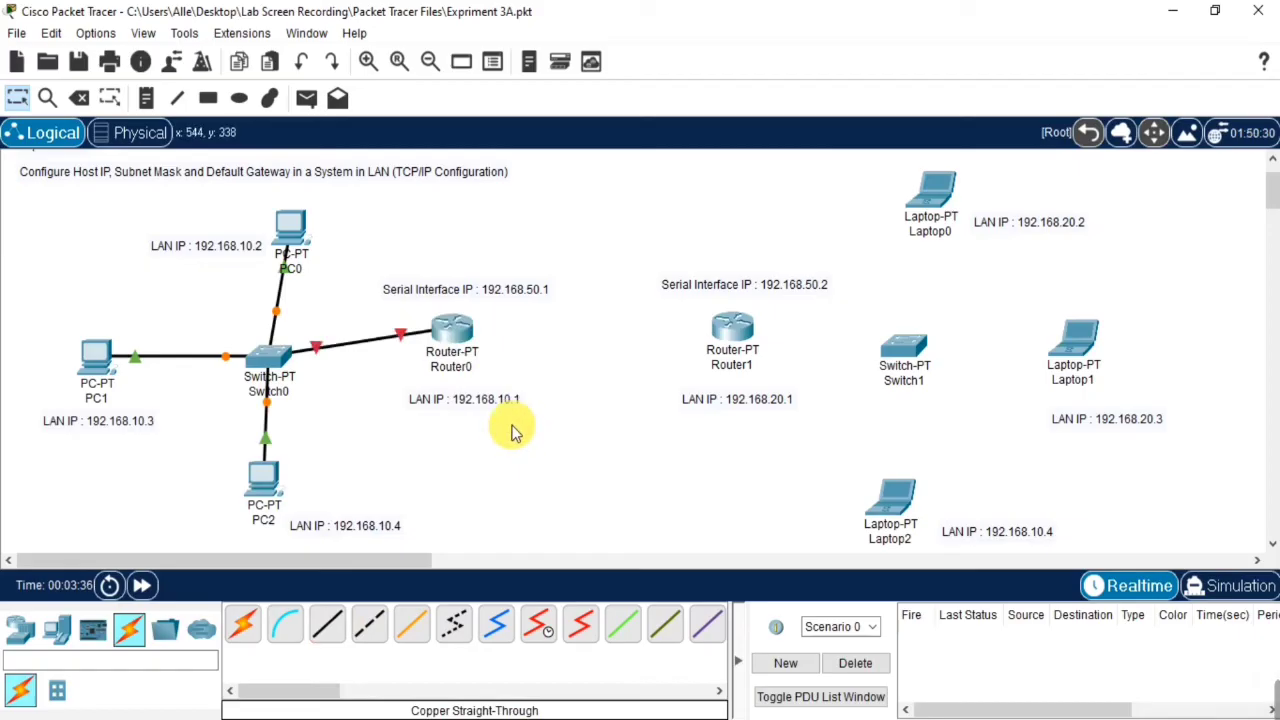
Cable the FastEthernet0 ports of Laptop0, Laptop1 and Laptop2 to Switch1 with copper straight-through
{"action": "left_click", "coordinate": [338, 628]}
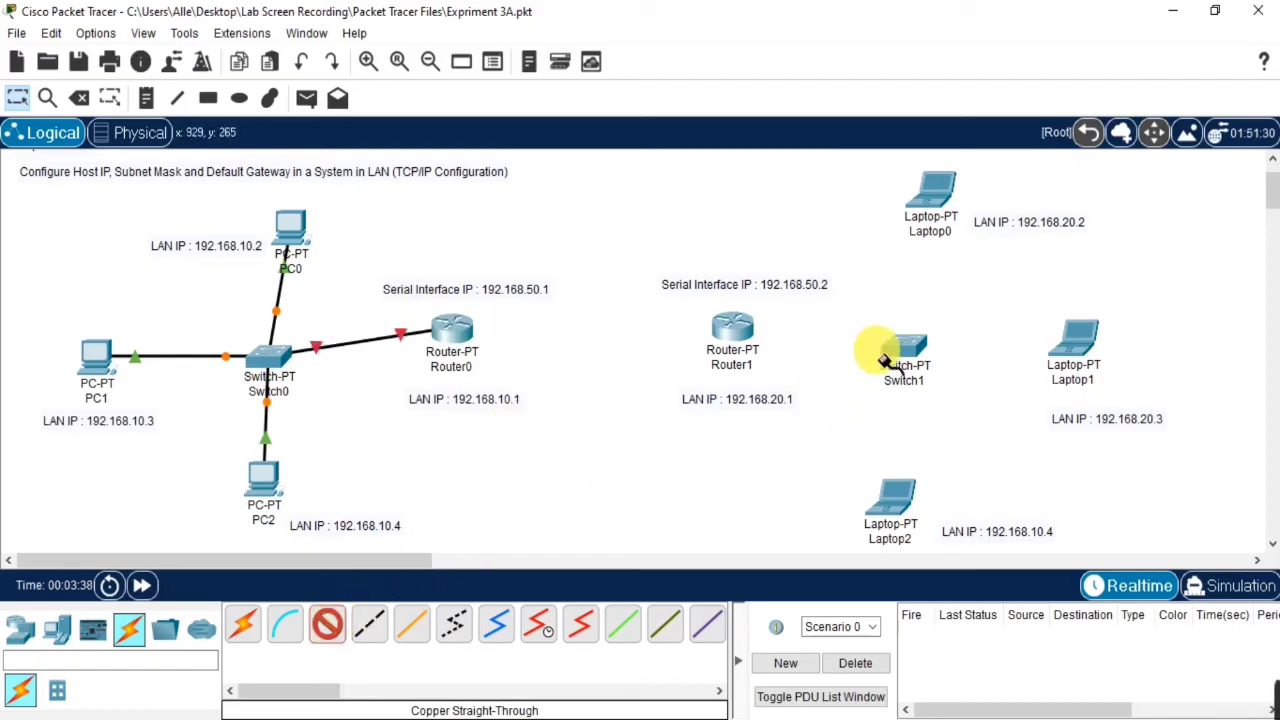
{"action": "left_click", "coordinate": [930, 215]}
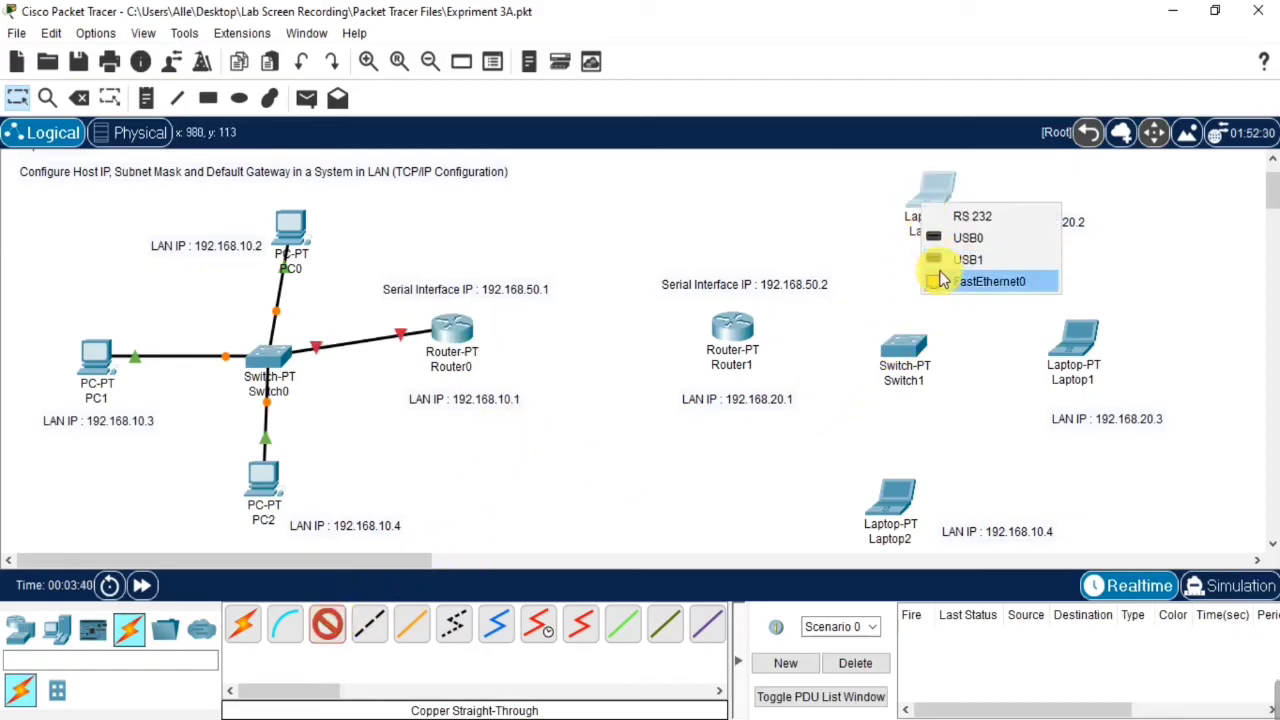
{"action": "left_click", "coordinate": [940, 279]}
{"action": "left_click", "coordinate": [910, 365]}
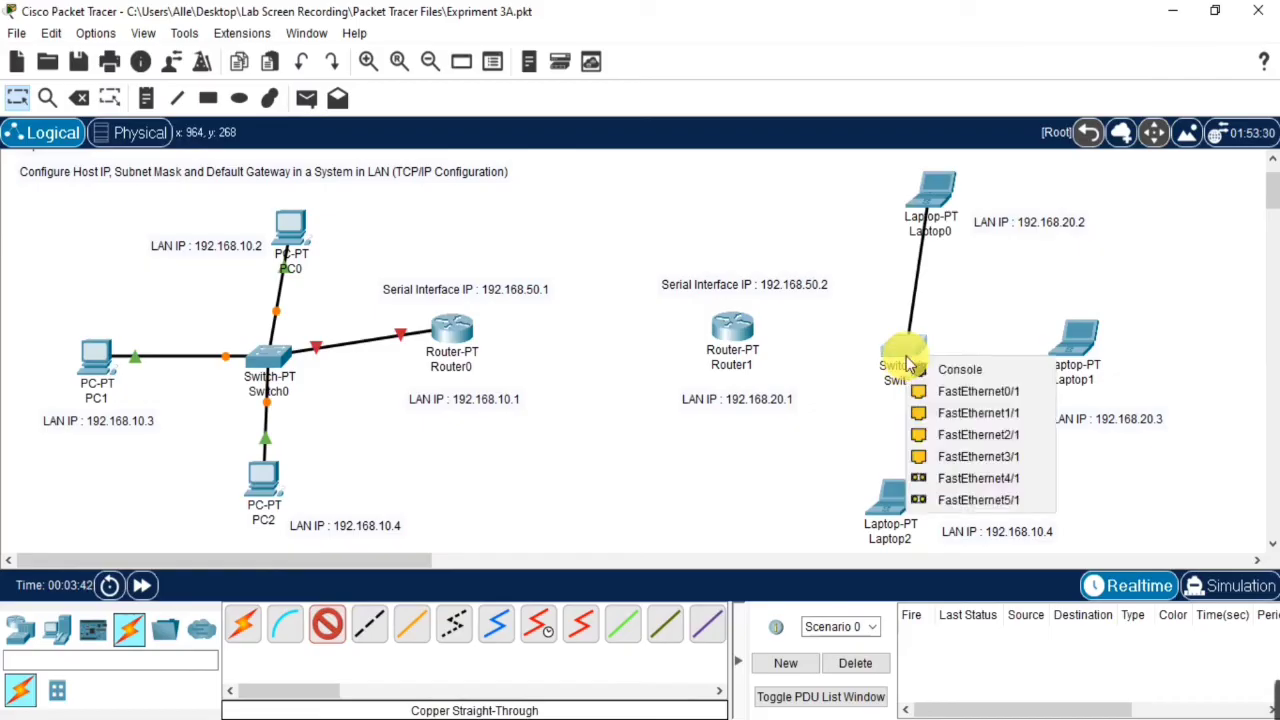
{"action": "left_click", "coordinate": [945, 391]}
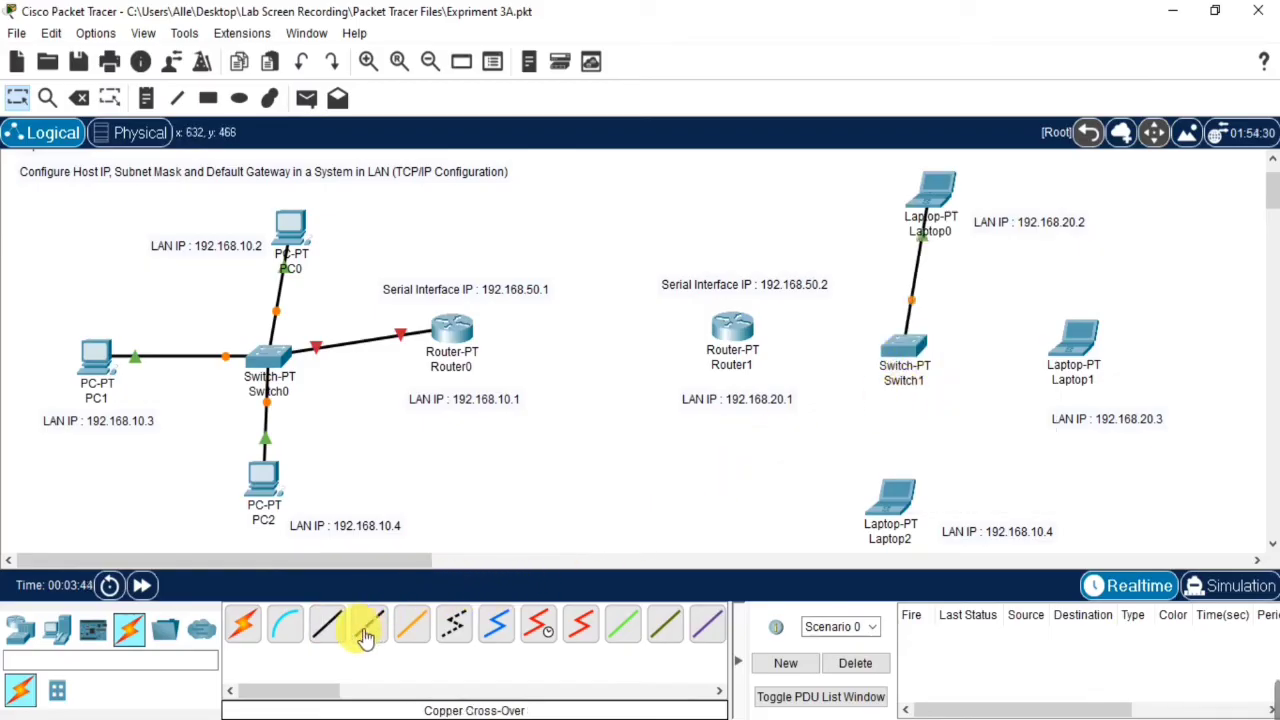
{"action": "left_click", "coordinate": [327, 625]}
{"action": "left_click", "coordinate": [1086, 335]}
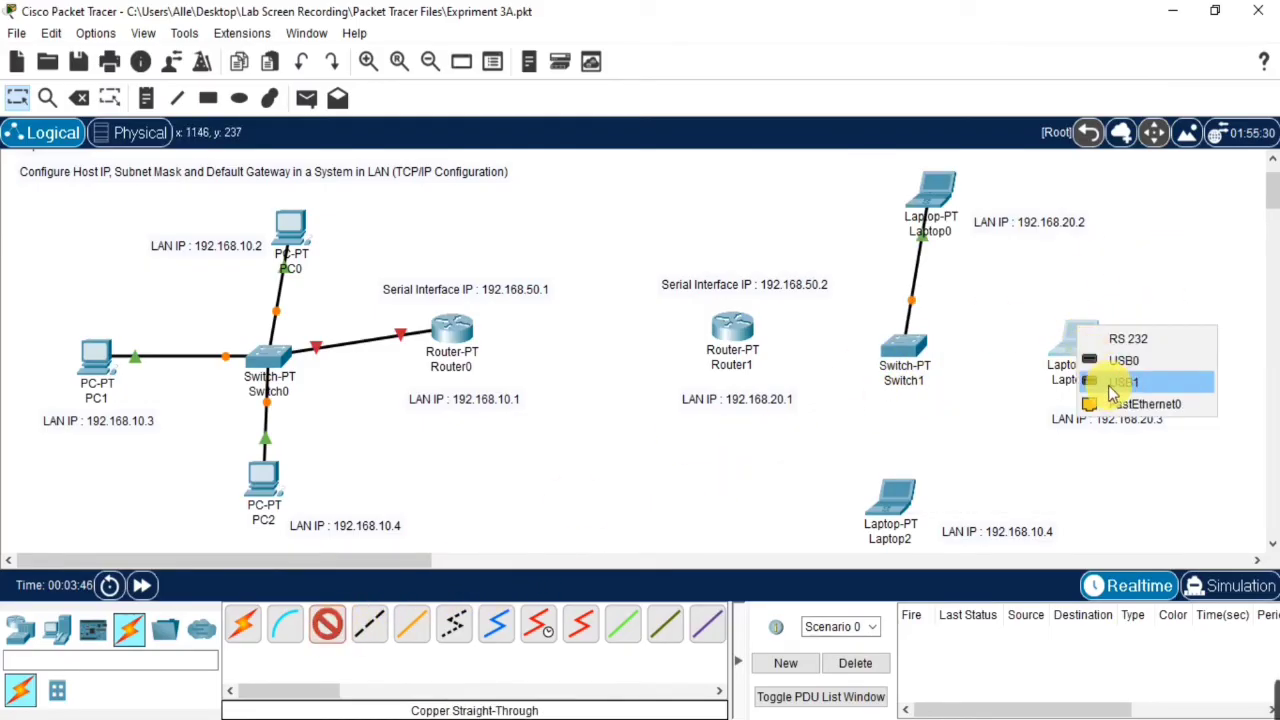
{"action": "left_click", "coordinate": [1120, 403]}
{"action": "left_click", "coordinate": [903, 355]}
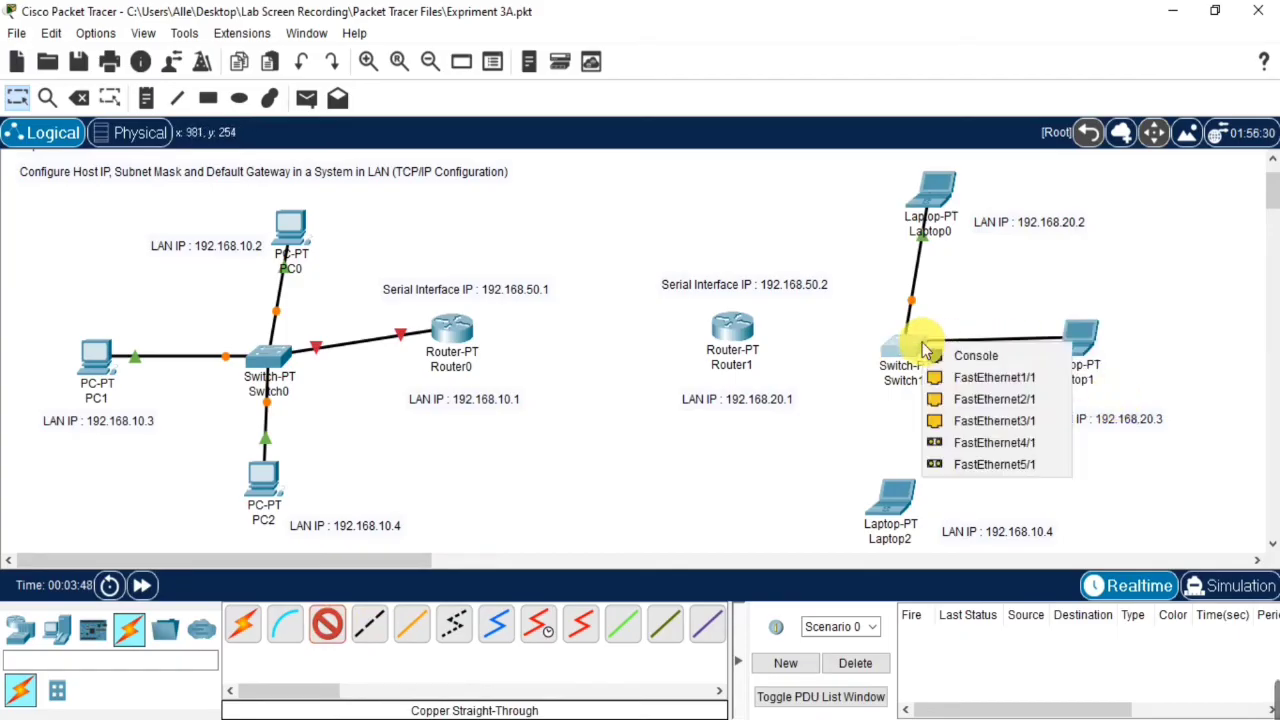
{"action": "left_click", "coordinate": [990, 377]}
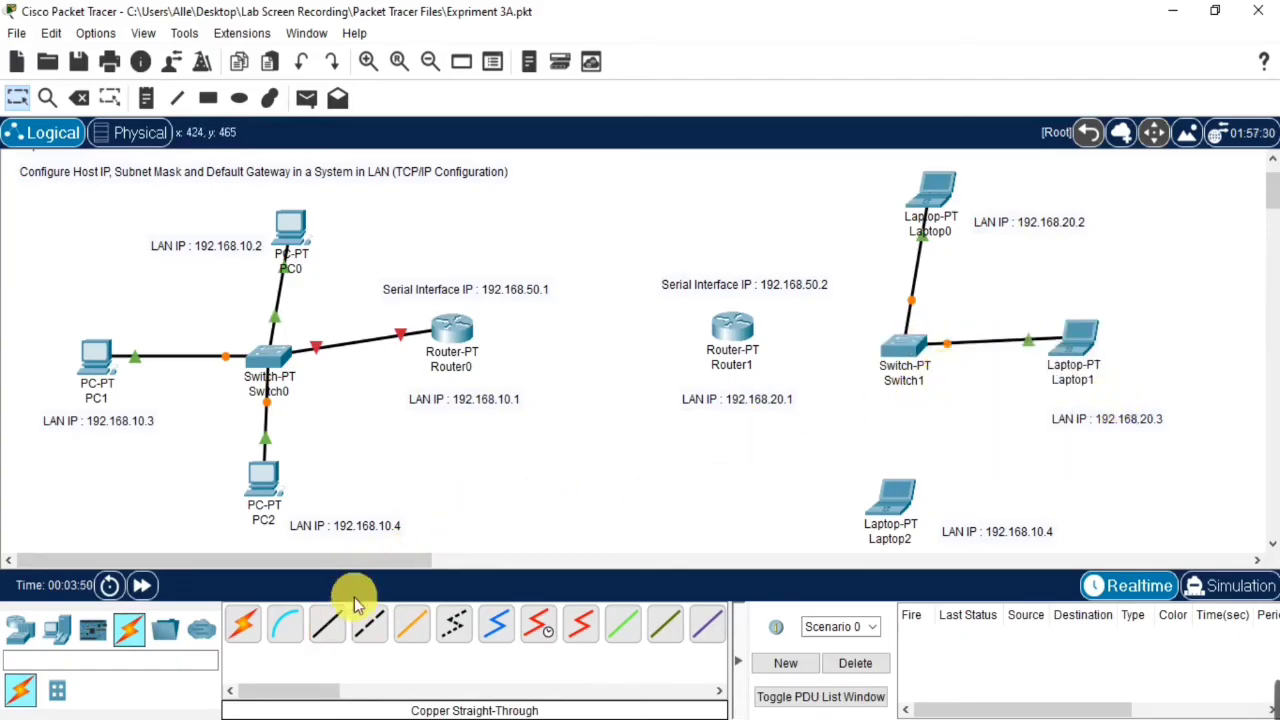
{"action": "left_click", "coordinate": [905, 505]}
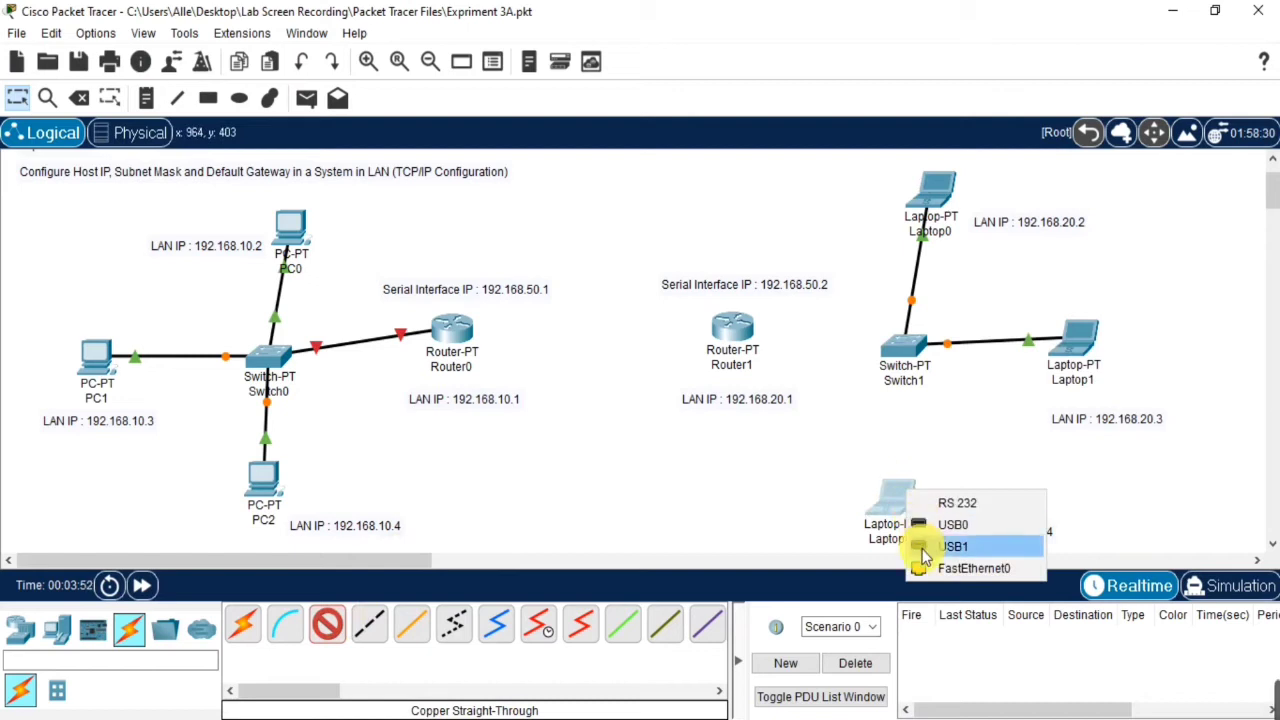
{"action": "left_click", "coordinate": [923, 575]}
{"action": "left_click", "coordinate": [903, 342]}
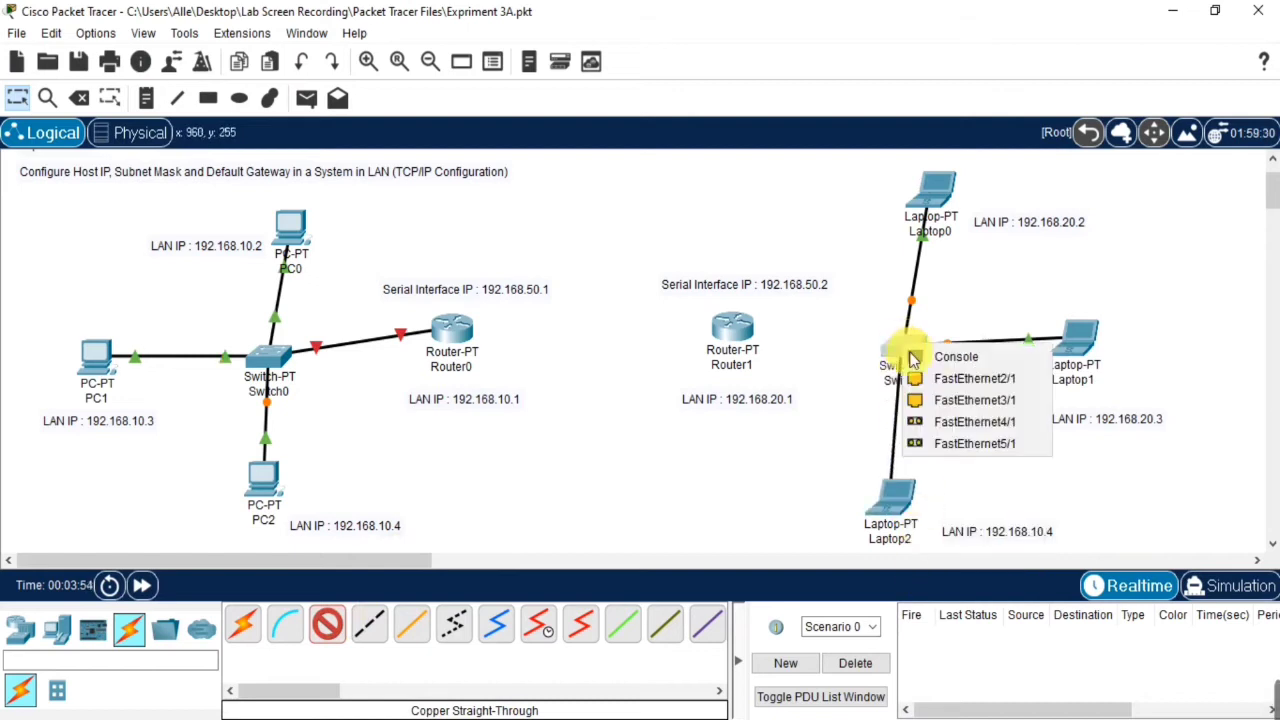
{"action": "left_click", "coordinate": [924, 382]}
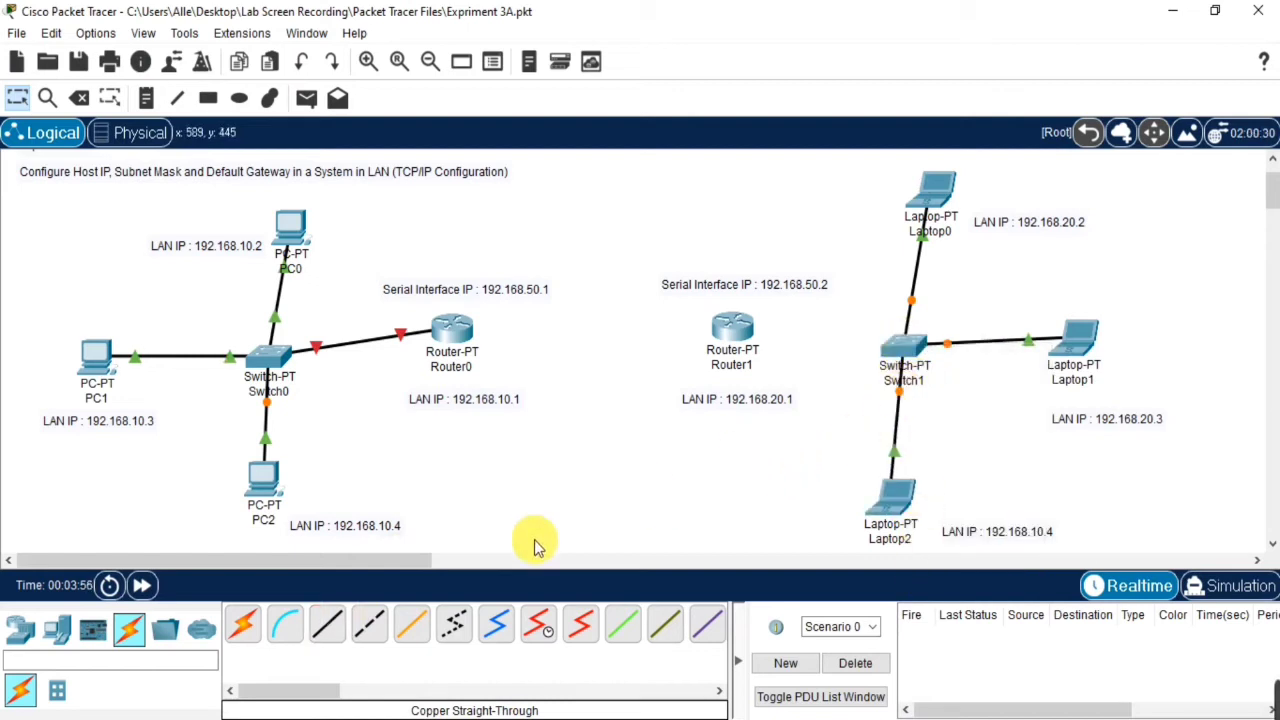
Connect Router1 FastEthernet0/0 to Switch1 FastEthernet3/1 with copper straight-through
{"action": "left_click", "coordinate": [330, 630]}
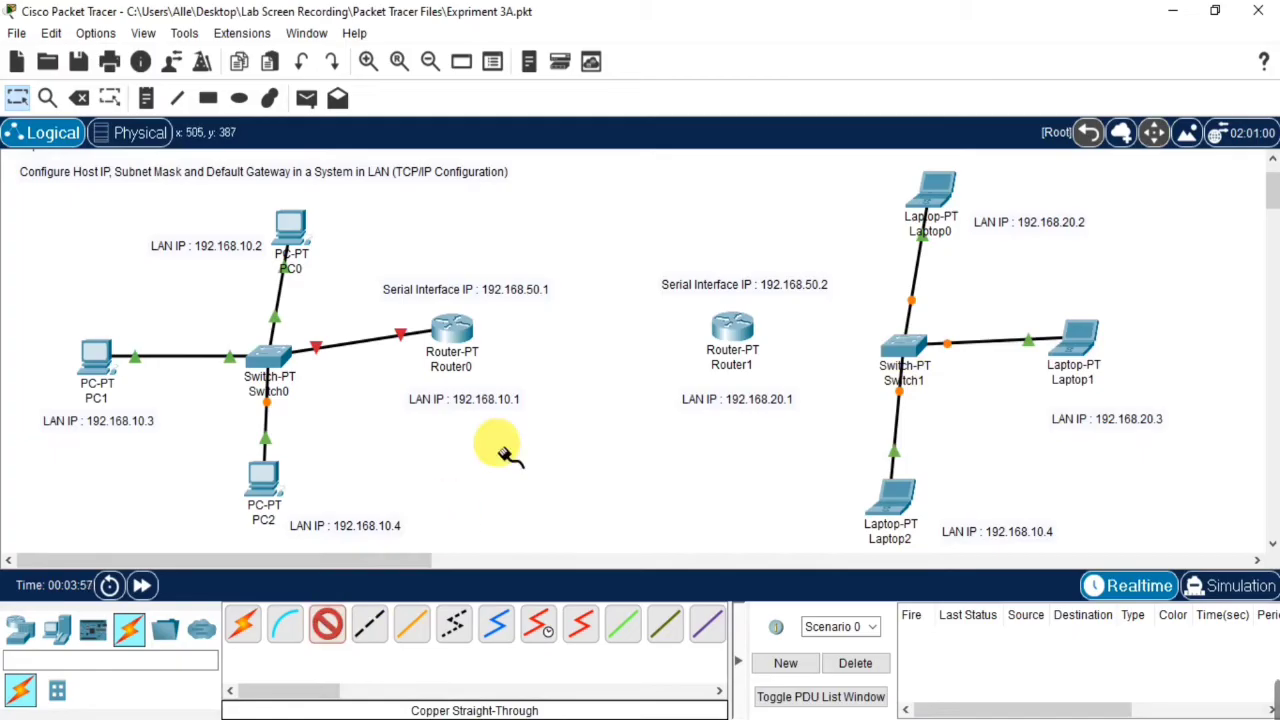
{"action": "left_click", "coordinate": [727, 330]}
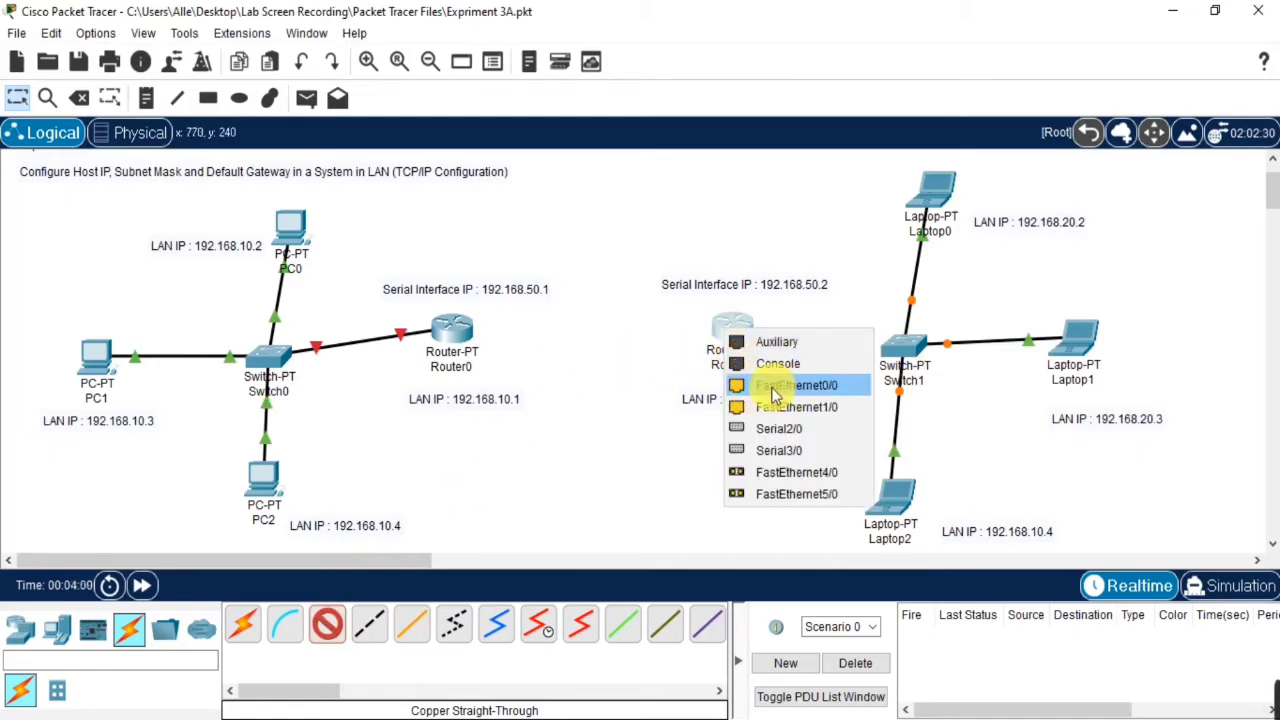
{"action": "left_click", "coordinate": [760, 388]}
{"action": "left_click", "coordinate": [906, 350]}
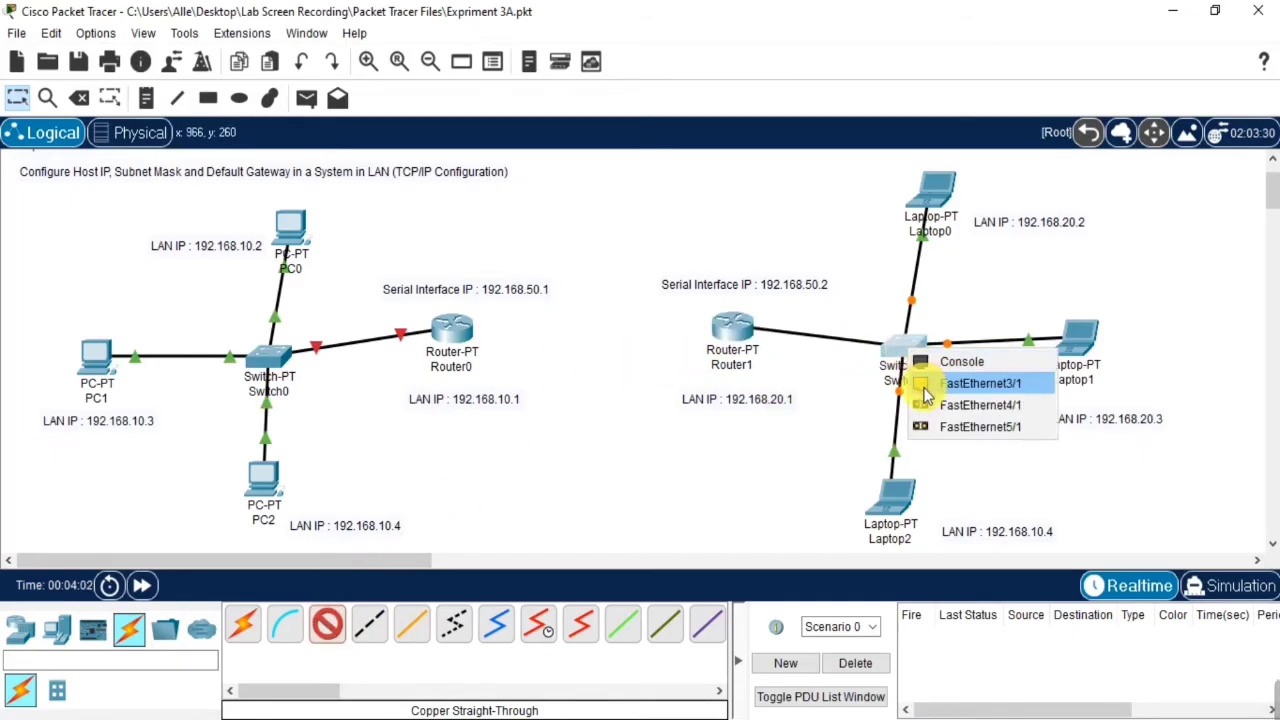
{"action": "left_click", "coordinate": [940, 384]}
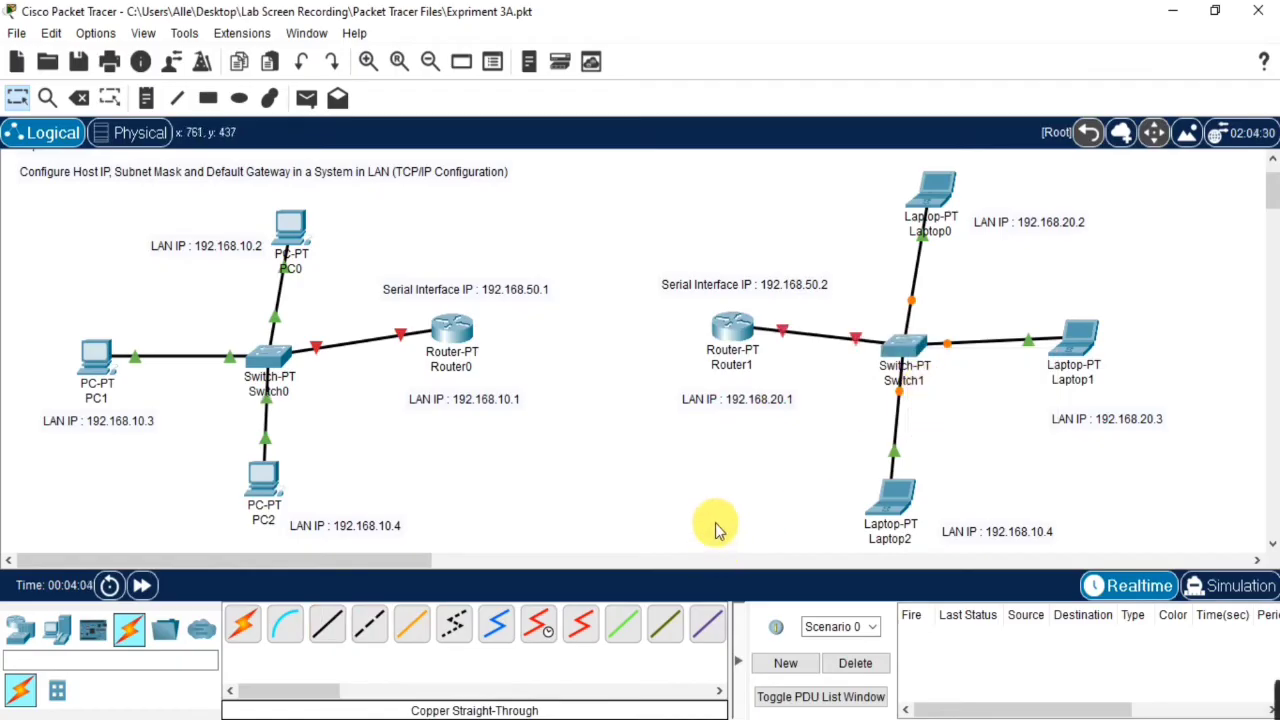
Join Router0 Serial2/0 to Router1 Serial2/0 with a serial DTE cable
{"action": "left_click", "coordinate": [588, 628]}
{"action": "left_click", "coordinate": [452, 335]}
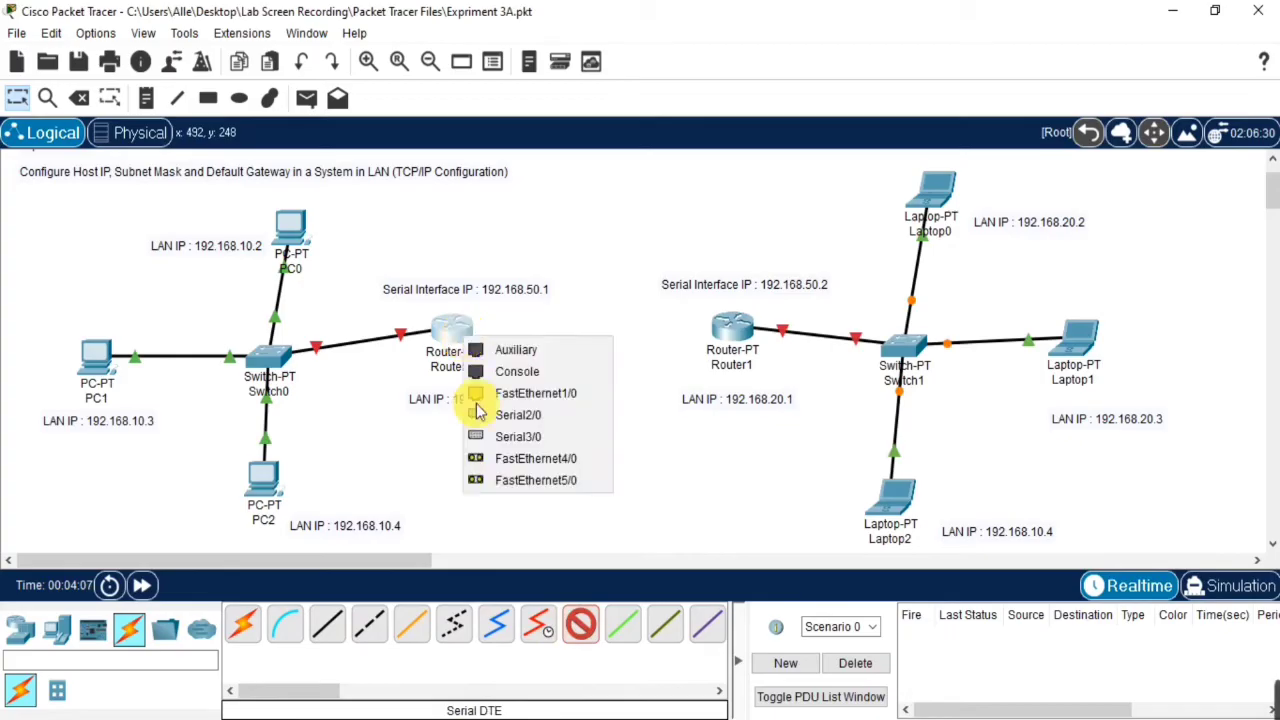
{"action": "left_click", "coordinate": [487, 416]}
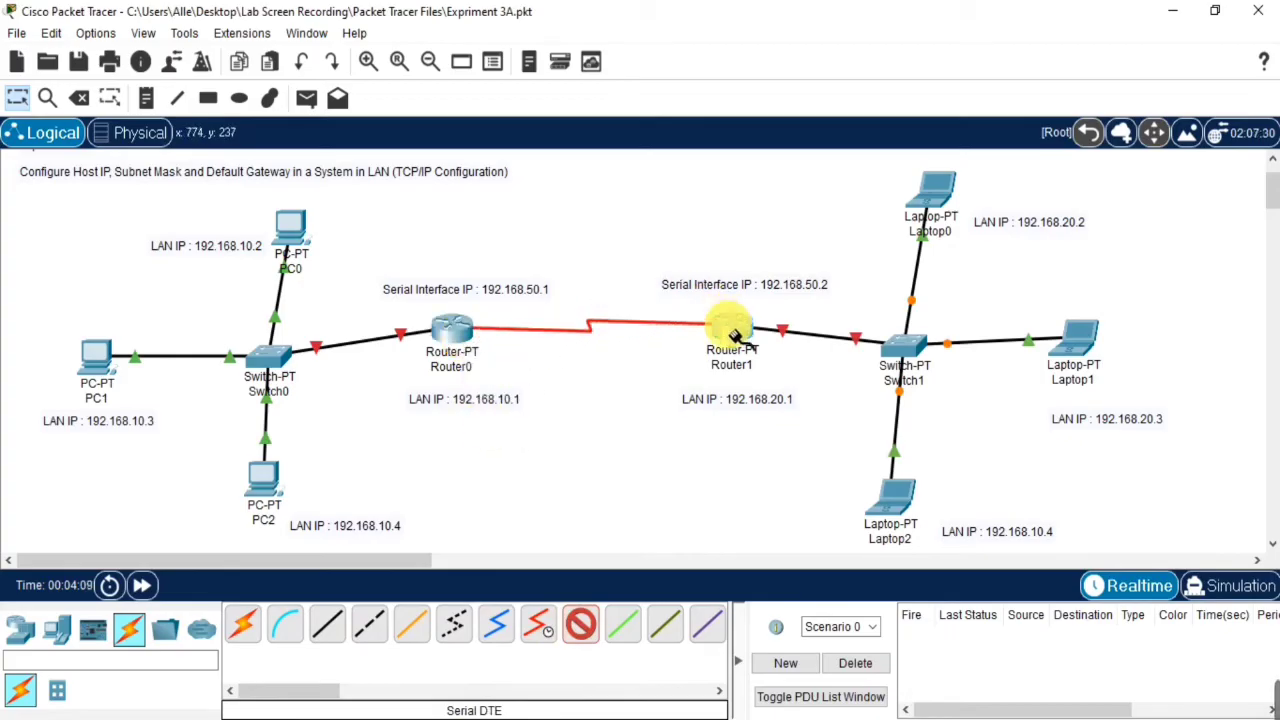
{"action": "left_click", "coordinate": [718, 325]}
{"action": "left_click", "coordinate": [775, 405]}
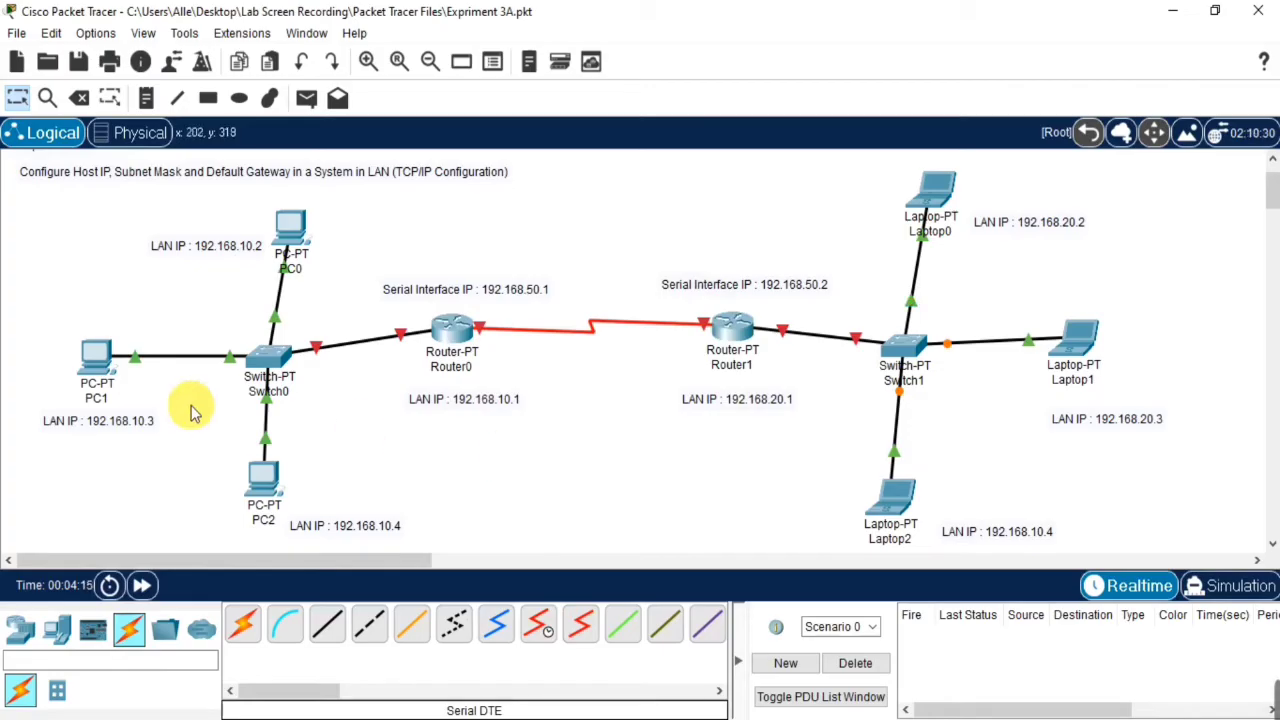
Select the addresses in the PC0 and Router0 LAN IP notes, leaving them unchanged
{"action": "double_click", "coordinate": [248, 250]}
{"action": "double_click", "coordinate": [242, 250]}
{"action": "left_click_drag", "start_coordinate": [242, 257], "coordinate": [209, 257]}
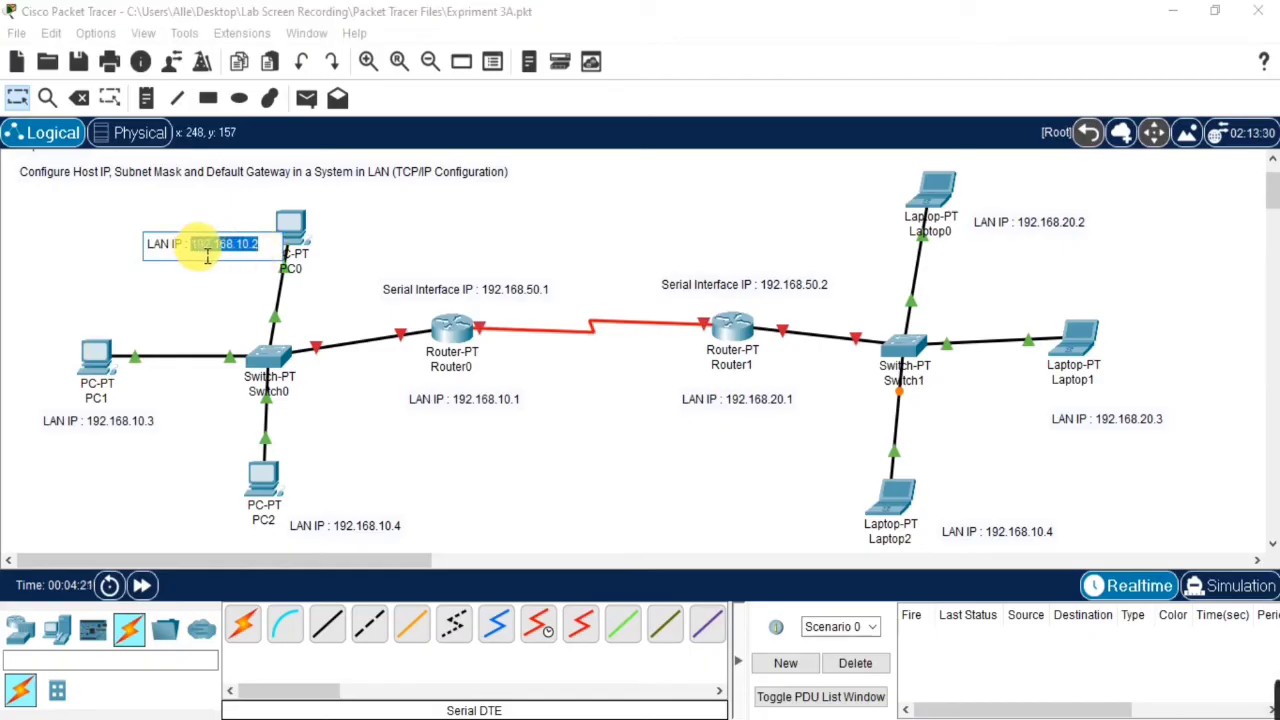
{"action": "double_click", "coordinate": [462, 400]}
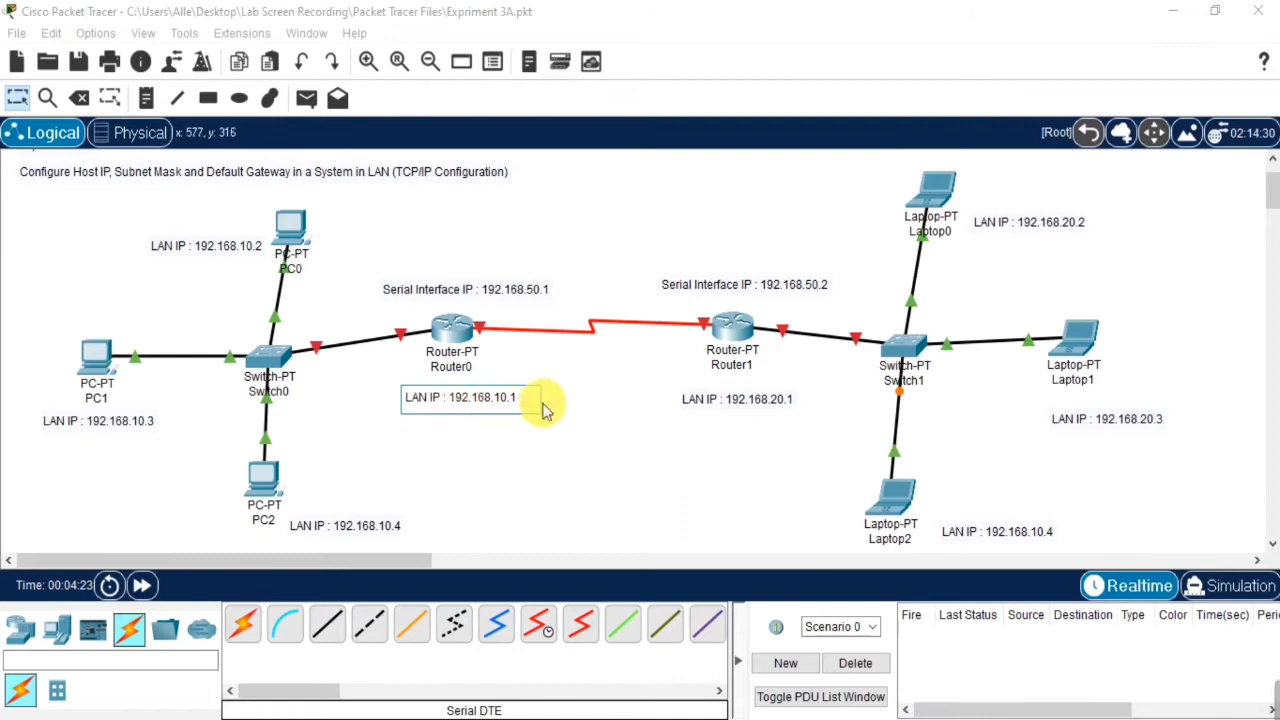
{"action": "left_click", "coordinate": [537, 400]}
{"action": "left_click_drag", "start_coordinate": [537, 403], "coordinate": [463, 401]}
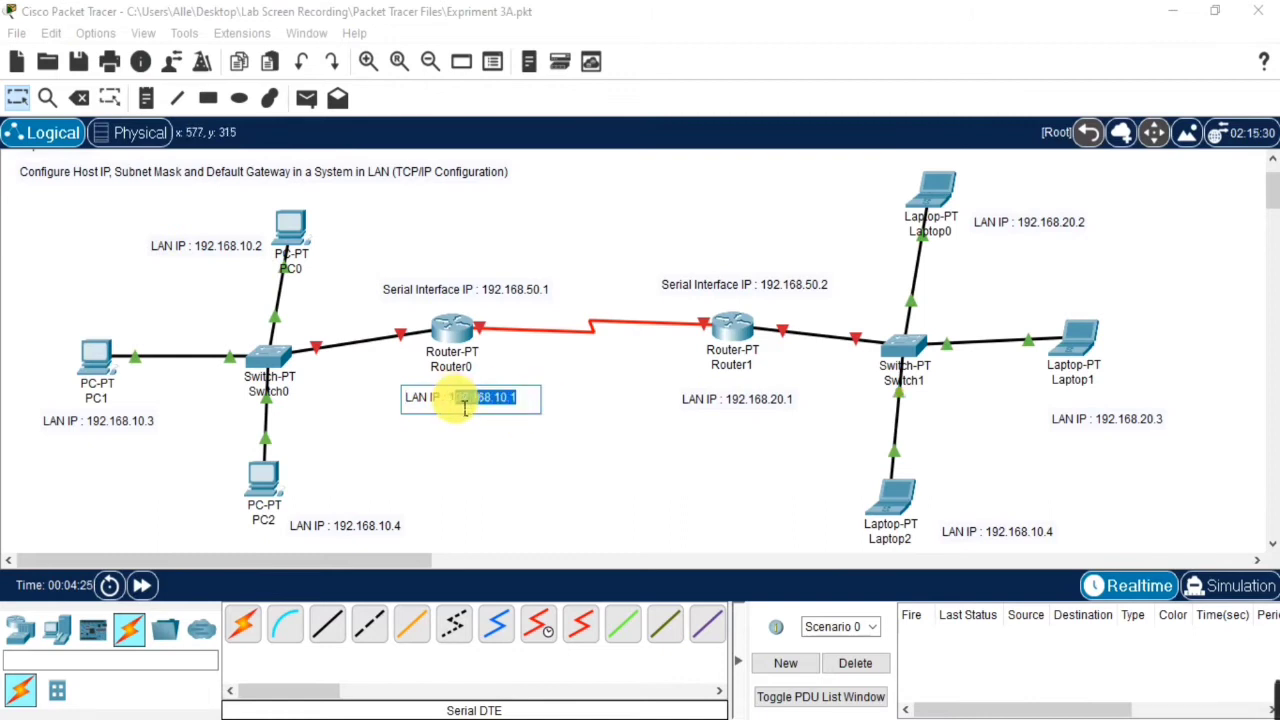
{"action": "left_click", "coordinate": [509, 486]}
Assign Router0 FastEthernet0/0 192.168.10.1, mask 255.255.255.0, and switch the port on
{"action": "left_click", "coordinate": [462, 328]}
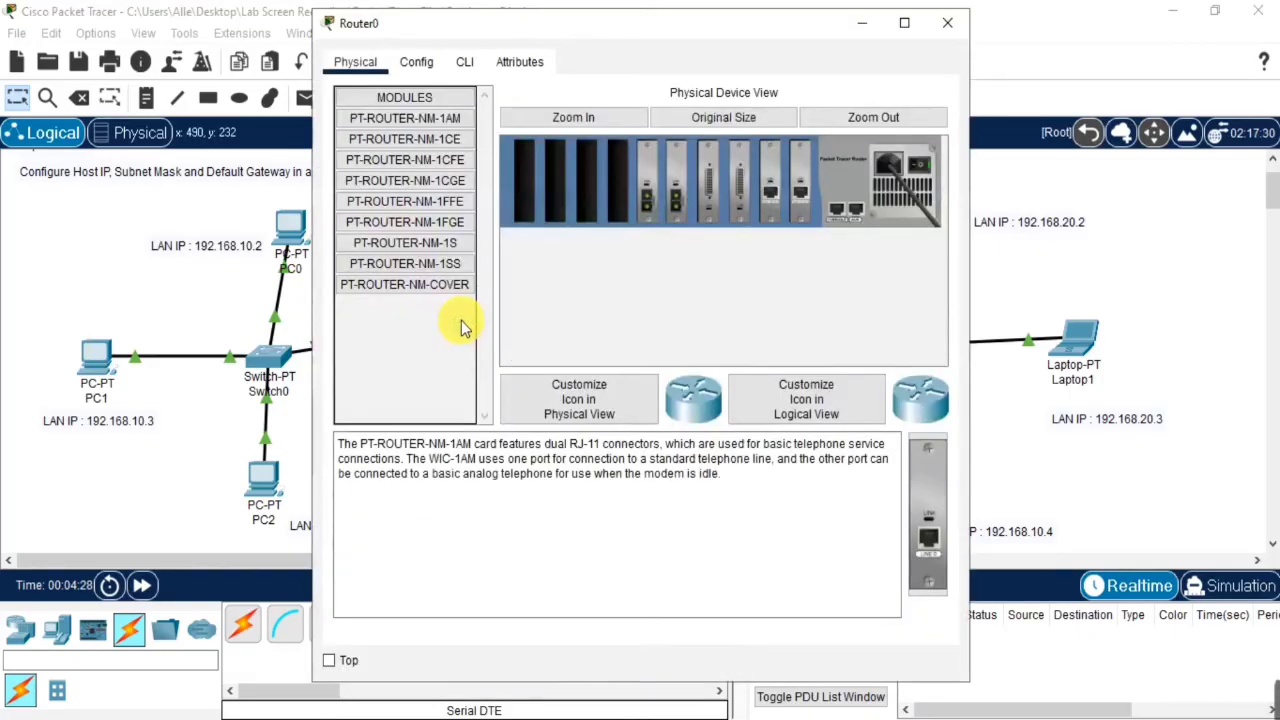
{"action": "left_click", "coordinate": [416, 62]}
{"action": "left_click", "coordinate": [400, 236]}
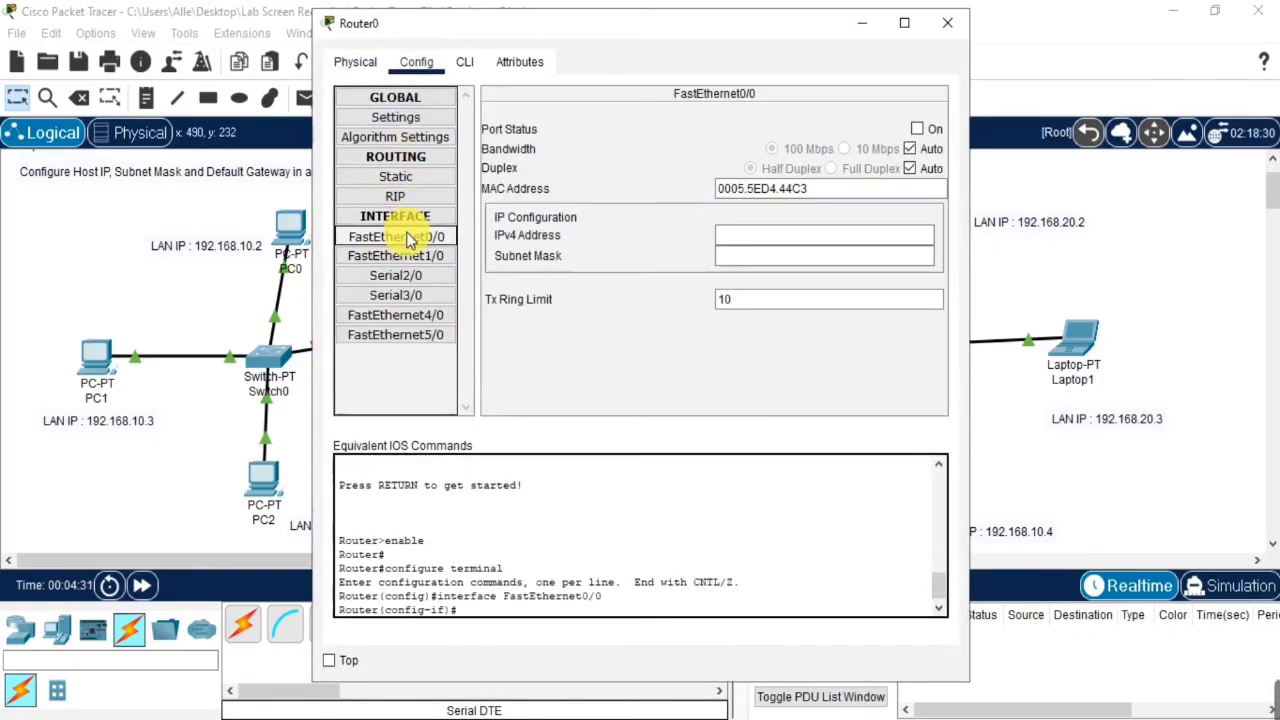
{"action": "left_click", "coordinate": [743, 238]}
{"action": "type", "text": "192.168.10.1"}
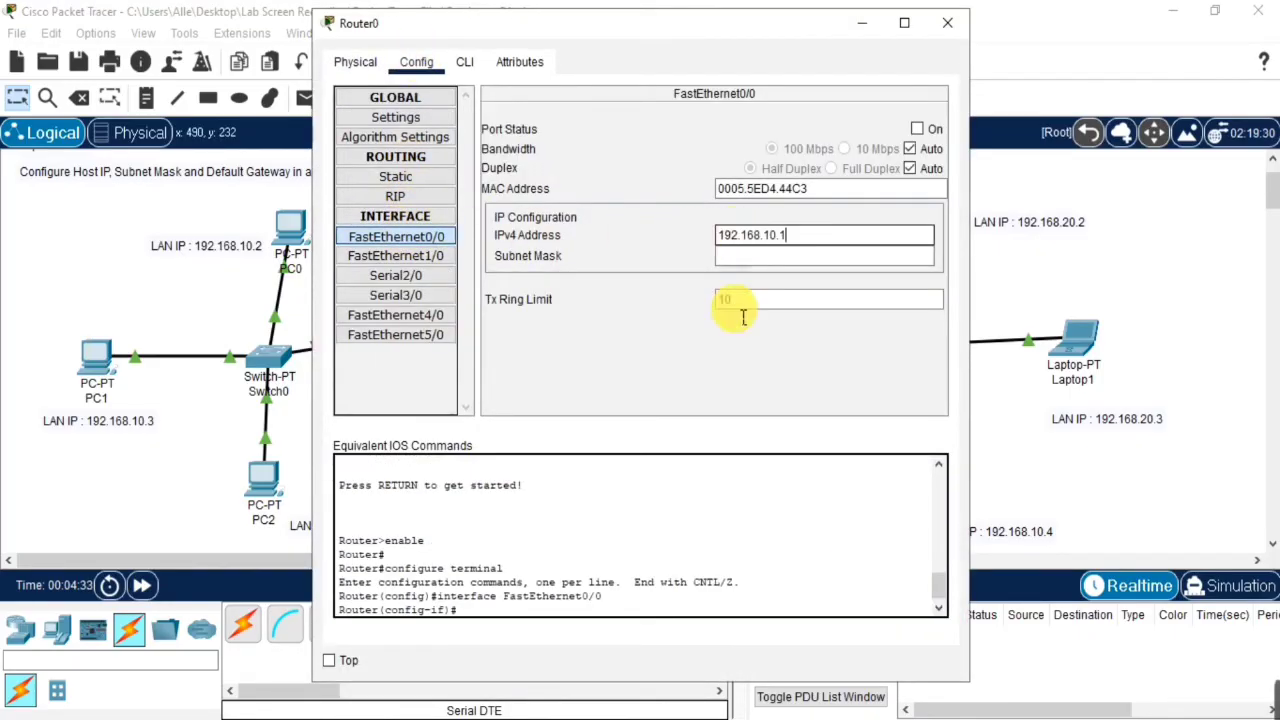
{"action": "key", "text": "Tab"}
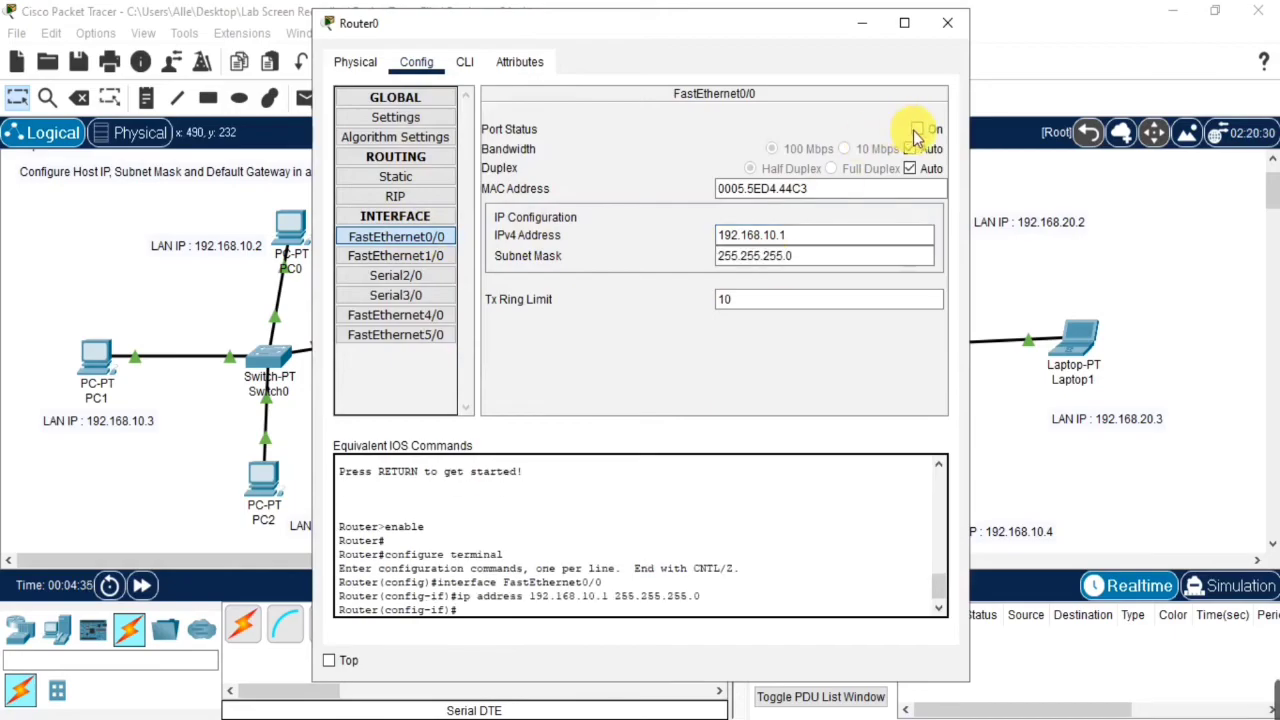
{"action": "left_click", "coordinate": [913, 132]}
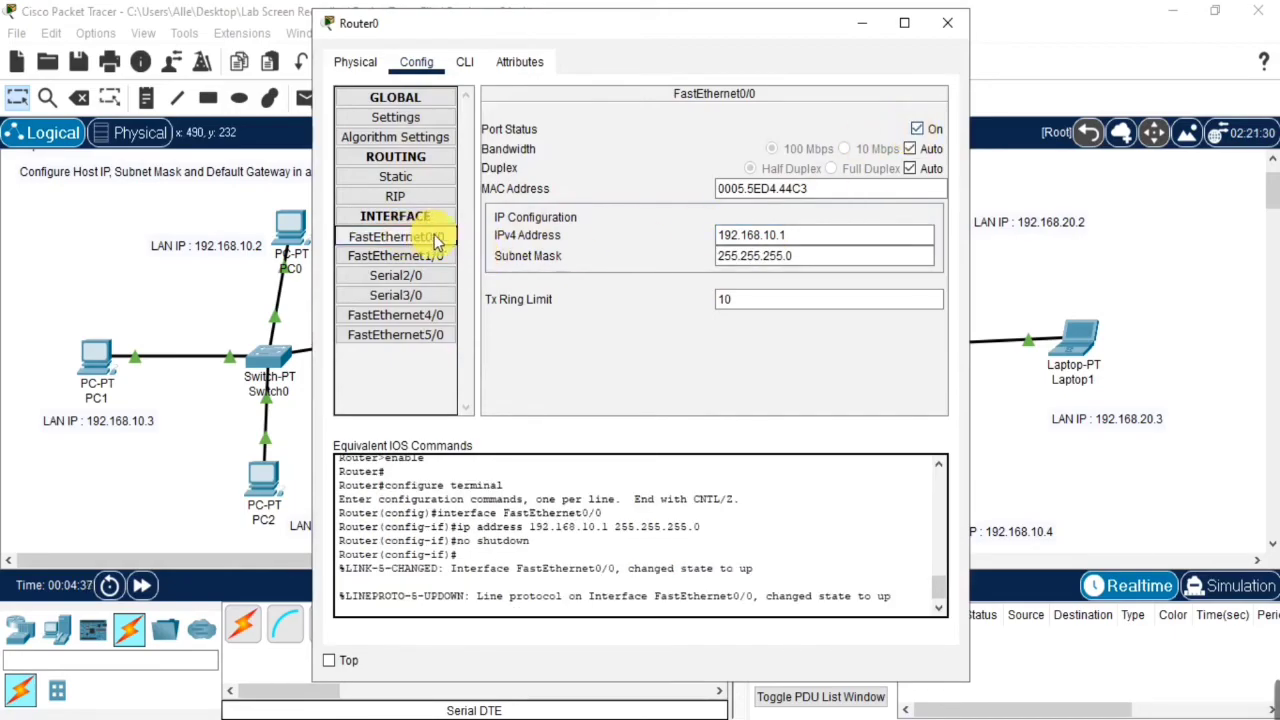
{"action": "left_click", "coordinate": [948, 22]}
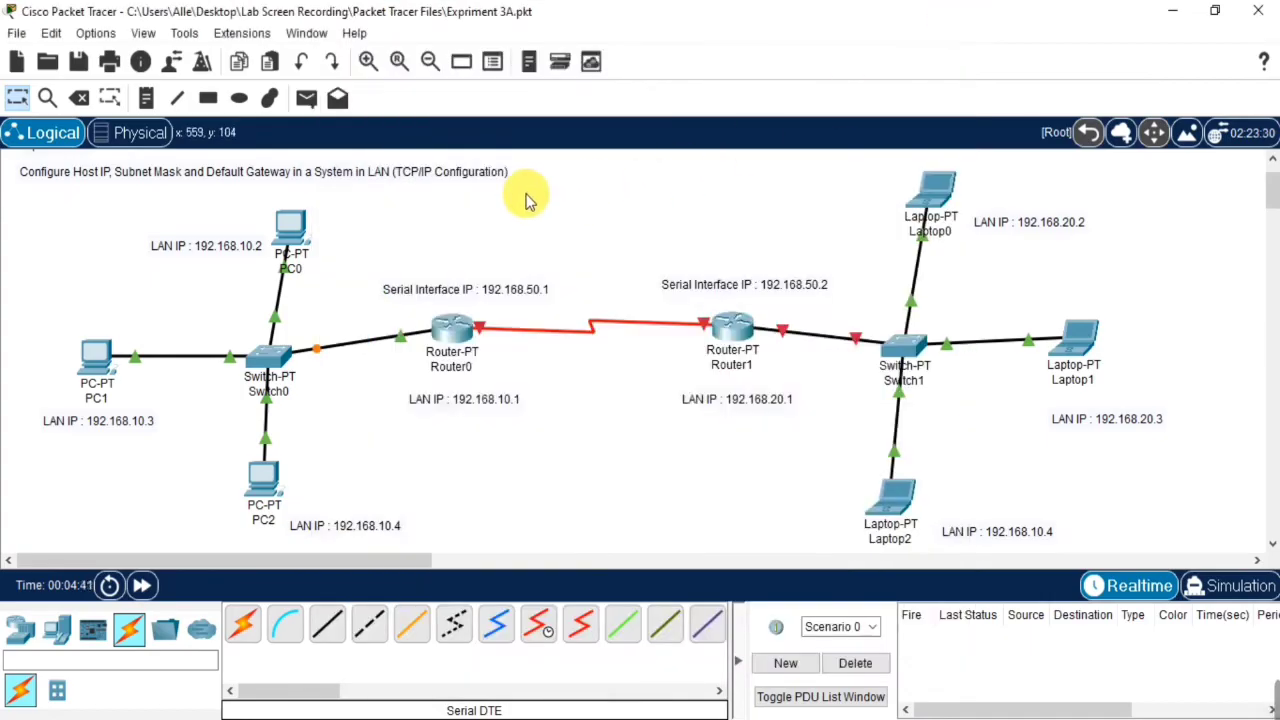
Address PC0 as 192.168.10.2 with mask 255.255.255.0 and gateway 192.168.10.1
{"action": "left_click", "coordinate": [290, 228]}
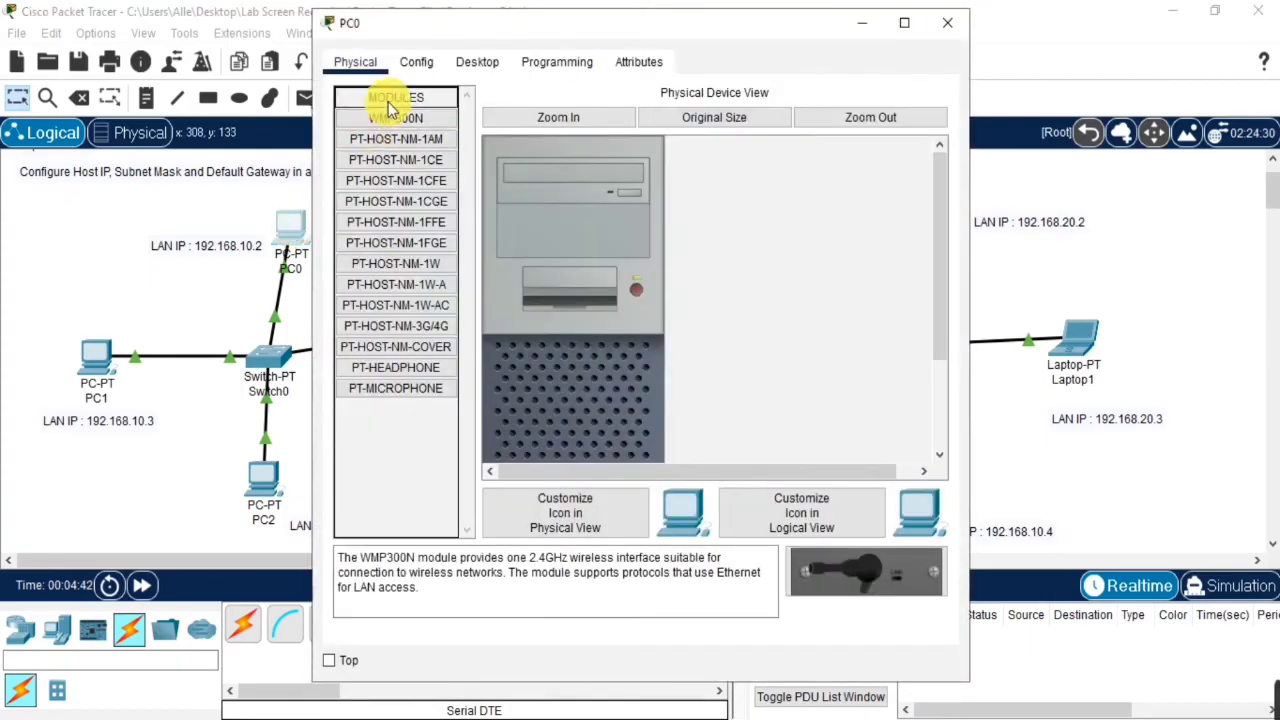
{"action": "left_click", "coordinate": [480, 62]}
{"action": "left_click", "coordinate": [369, 132]}
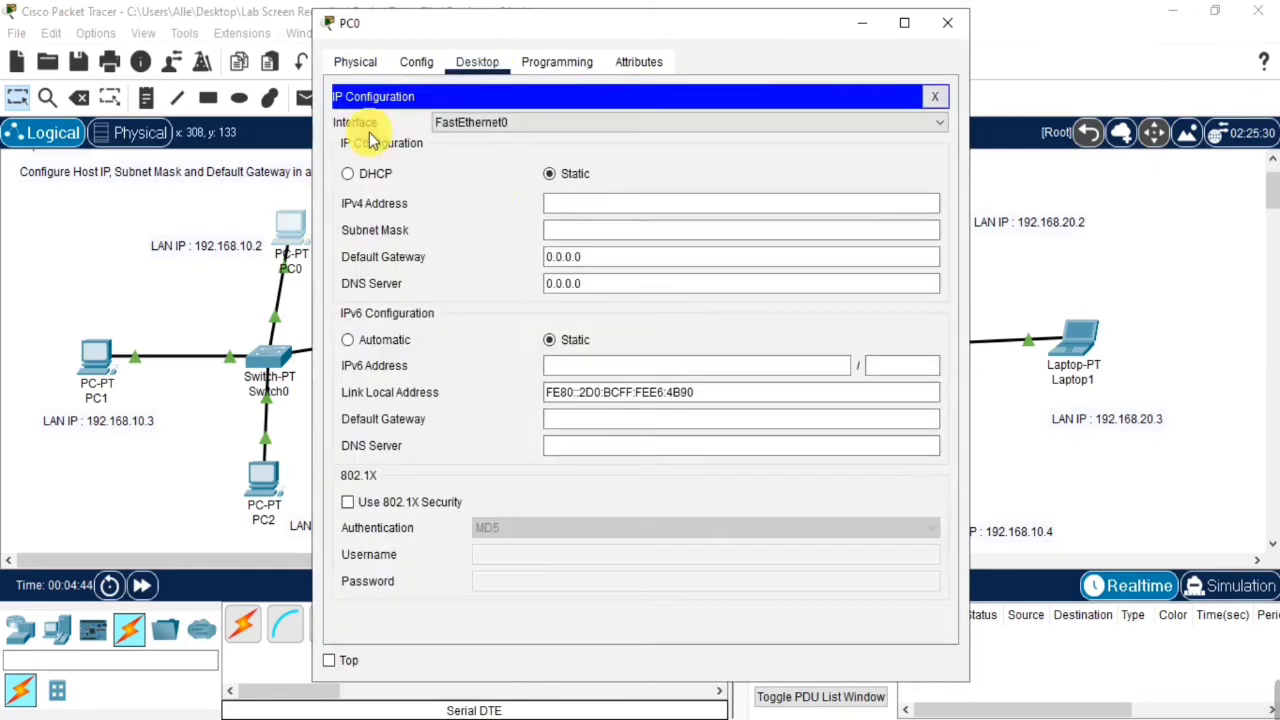
{"action": "double_click", "coordinate": [557, 257]}
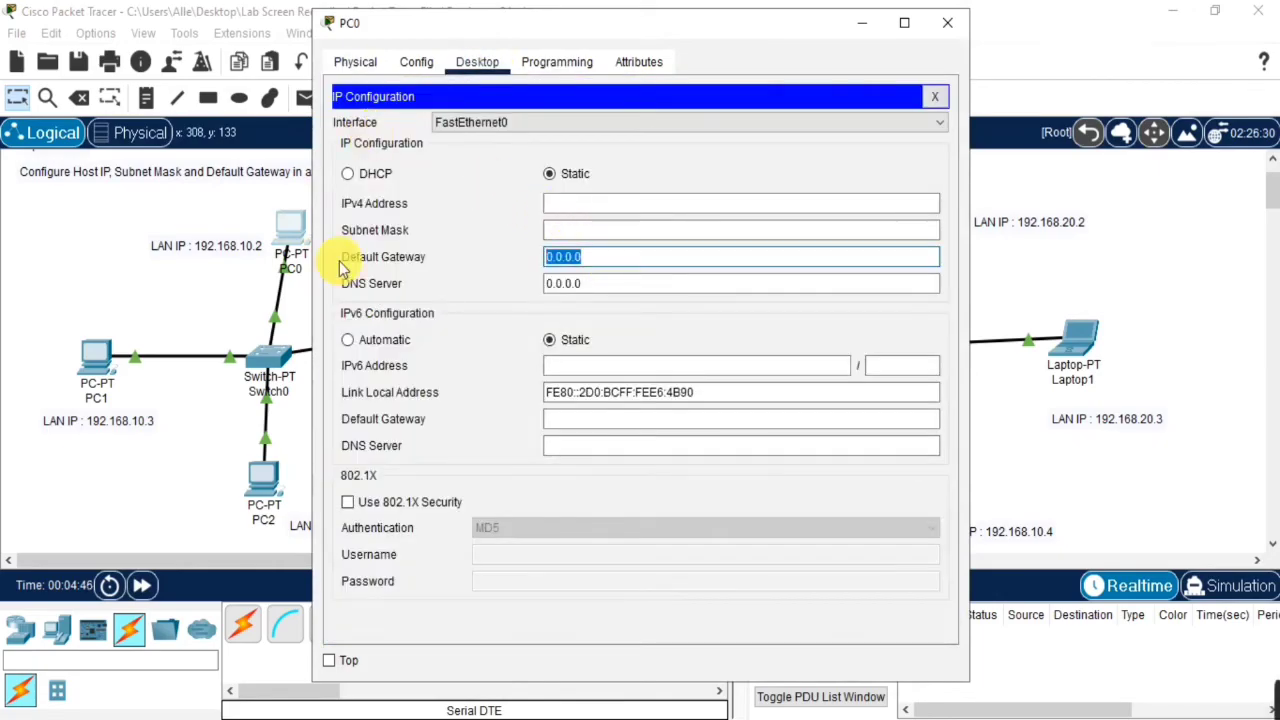
{"action": "type", "text": "192.168.10.1"}
{"action": "left_click", "coordinate": [579, 204]}
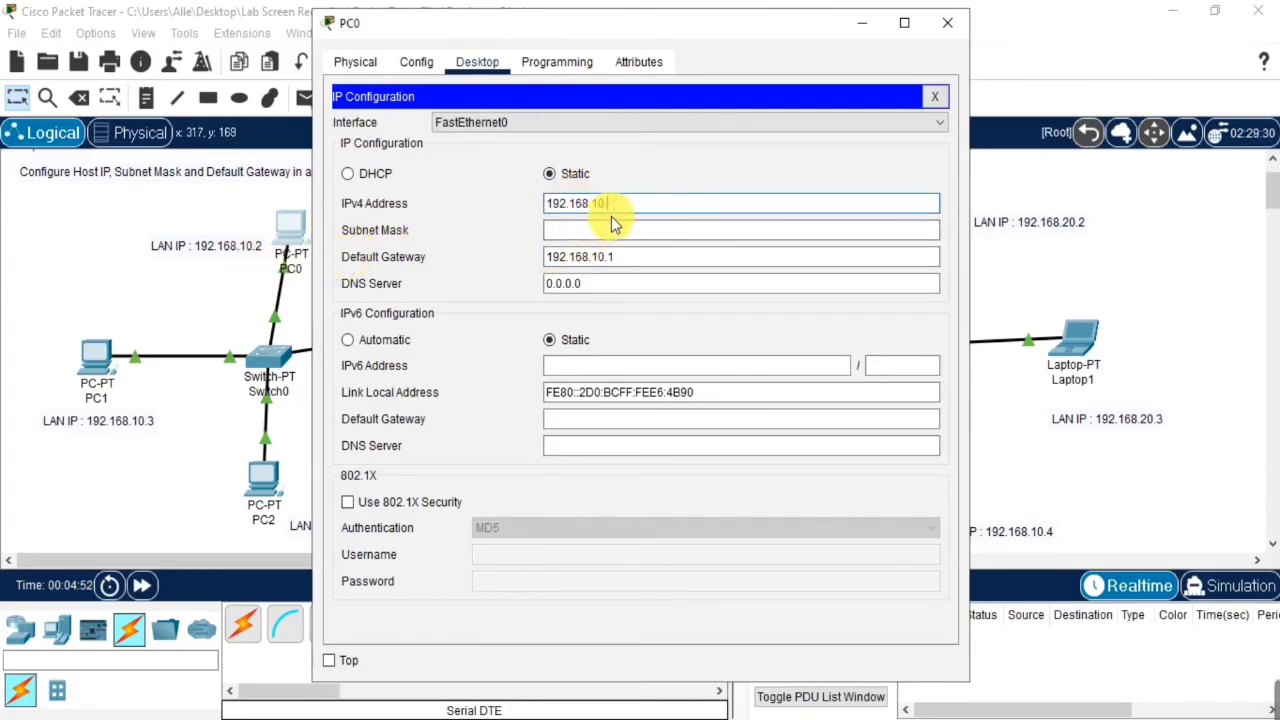
{"action": "type", "text": ".2"}
{"action": "key", "text": "Tab"}
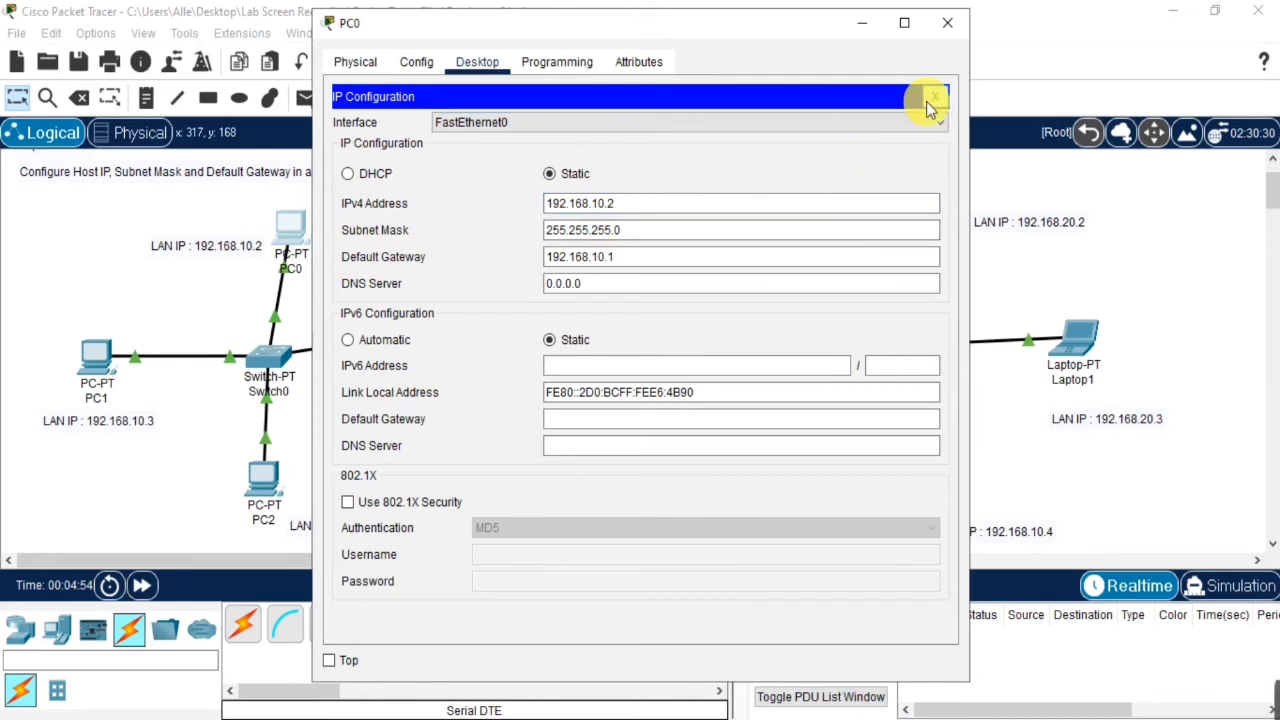
{"action": "left_click", "coordinate": [947, 22]}
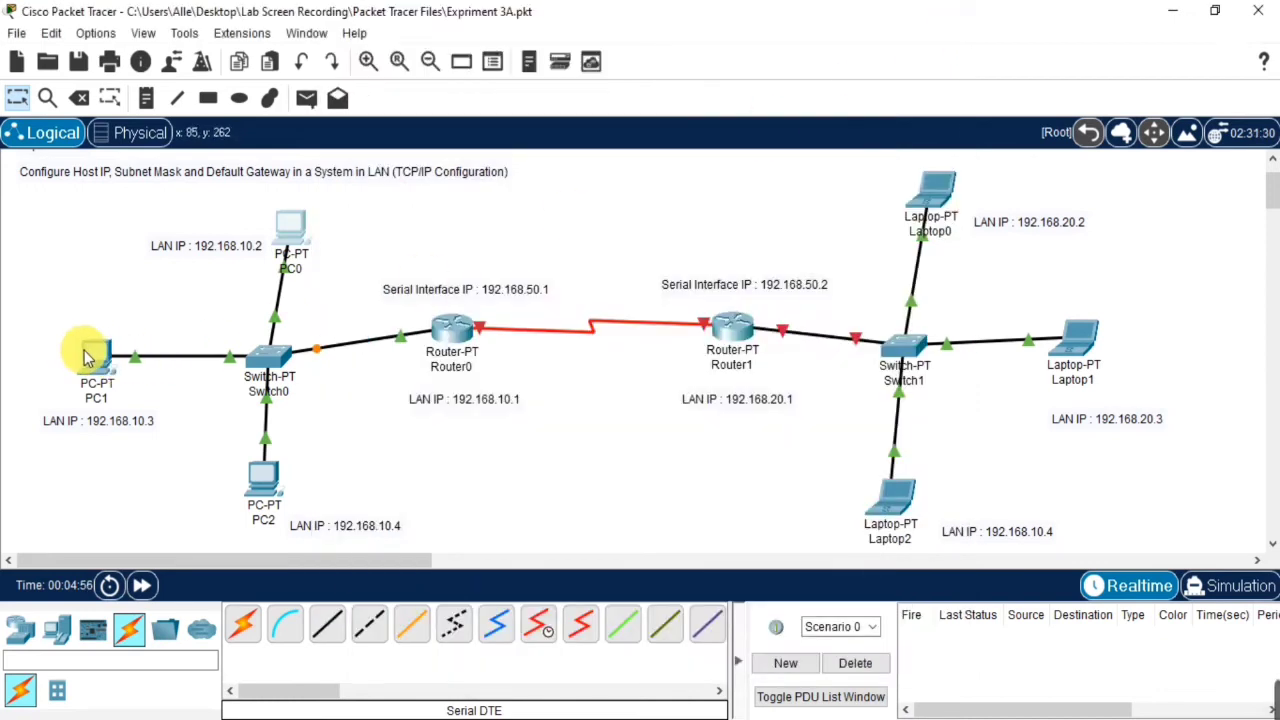
Address PC1 as 192.168.10.3 with mask 255.255.255.0 and gateway 192.168.10.1
{"action": "left_click", "coordinate": [88, 358]}
{"action": "left_click", "coordinate": [485, 62]}
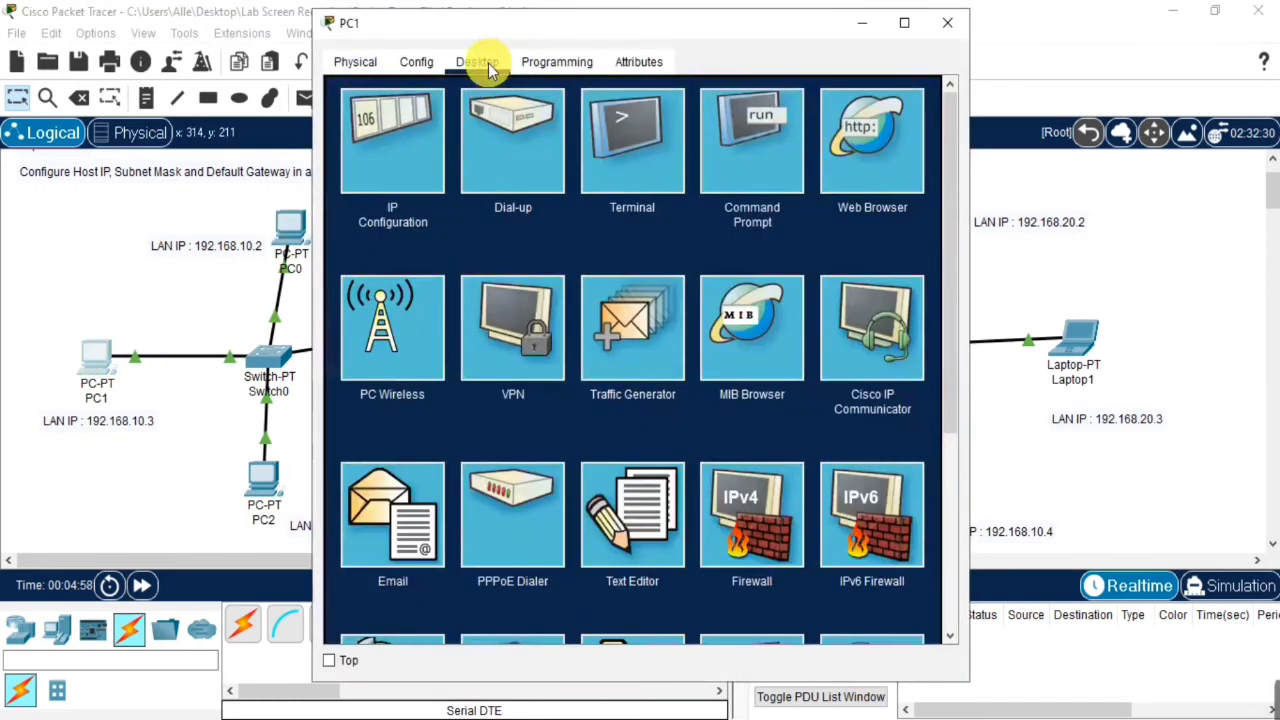
{"action": "left_click", "coordinate": [405, 130]}
{"action": "left_click_drag", "start_coordinate": [610, 257], "coordinate": [517, 263]}
{"action": "left_click", "coordinate": [602, 210]}
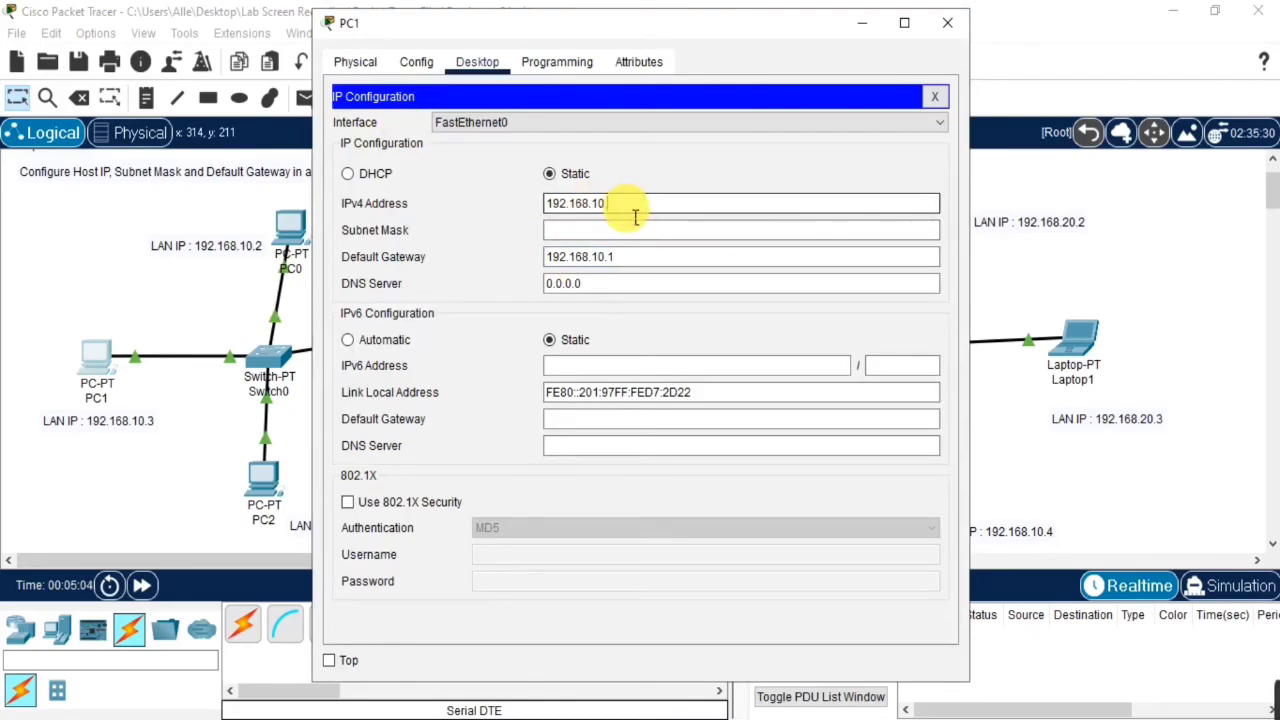
{"action": "type", "text": "192.168.10.3"}
{"action": "key", "text": "Tab"}
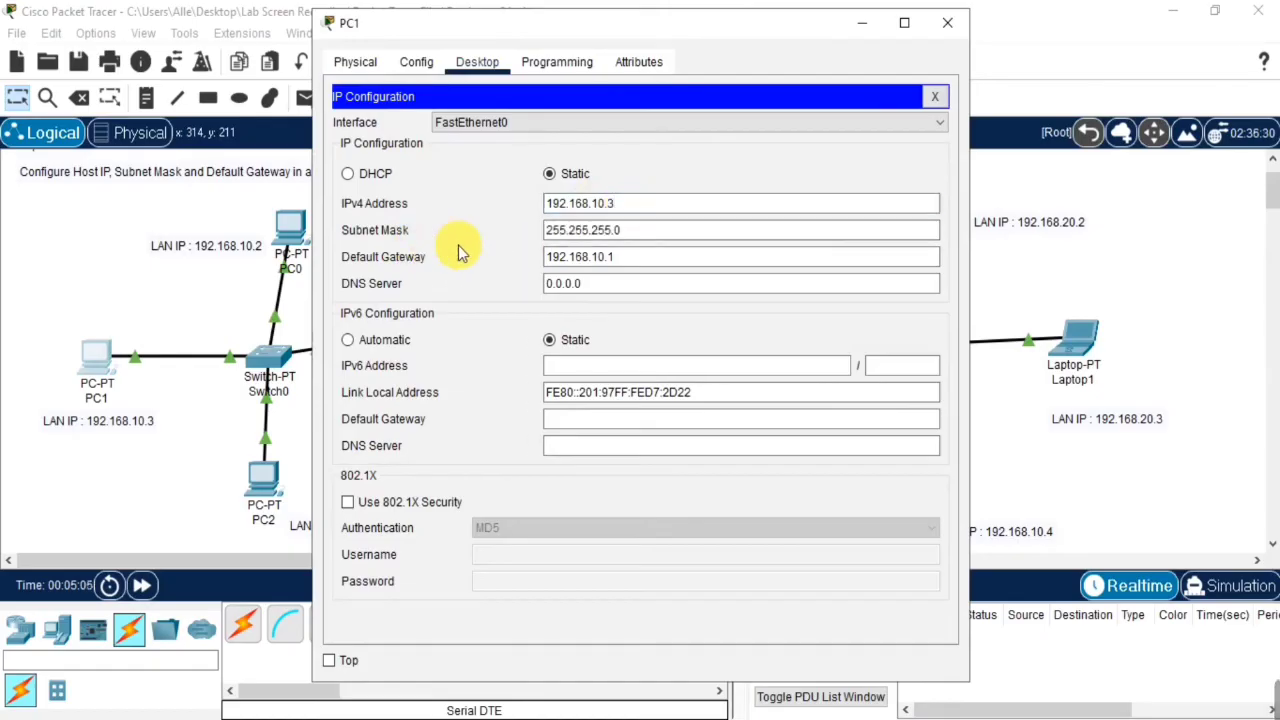
{"action": "left_click", "coordinate": [947, 22]}
{"action": "left_click", "coordinate": [264, 476]}
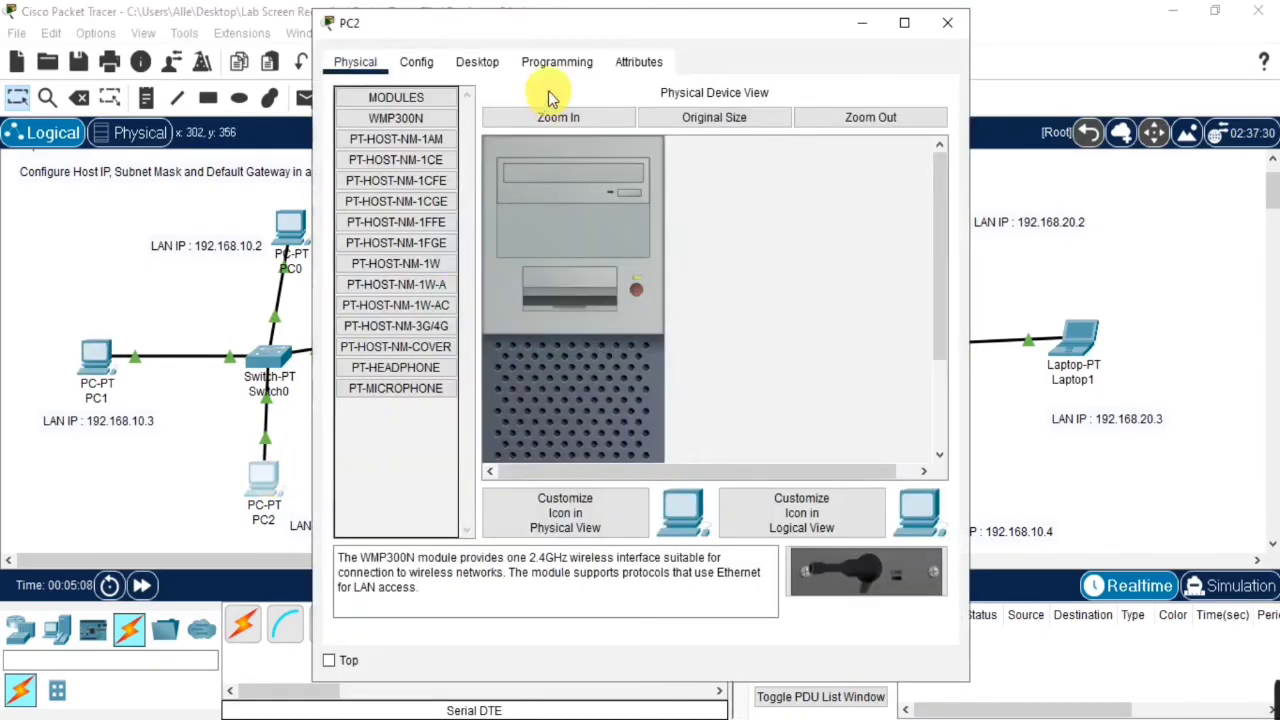
Give PC2 address 192.168.10.4, mask 255.255.255.0 and gateway 192.168.10.1
{"action": "left_click", "coordinate": [463, 66]}
{"action": "left_click", "coordinate": [397, 128]}
{"action": "left_click", "coordinate": [611, 205]}
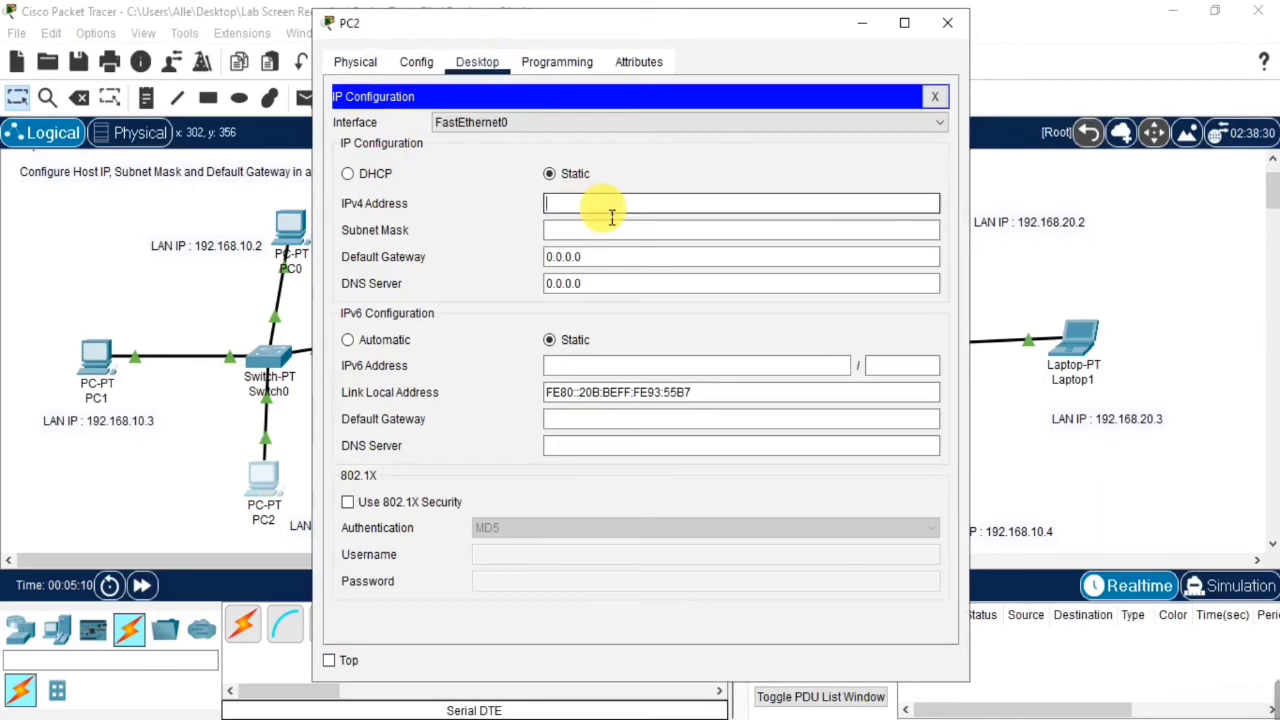
{"action": "type", "text": "192.168.10.4"}
{"action": "key", "text": "Tab"}
{"action": "key", "text": "Tab"}
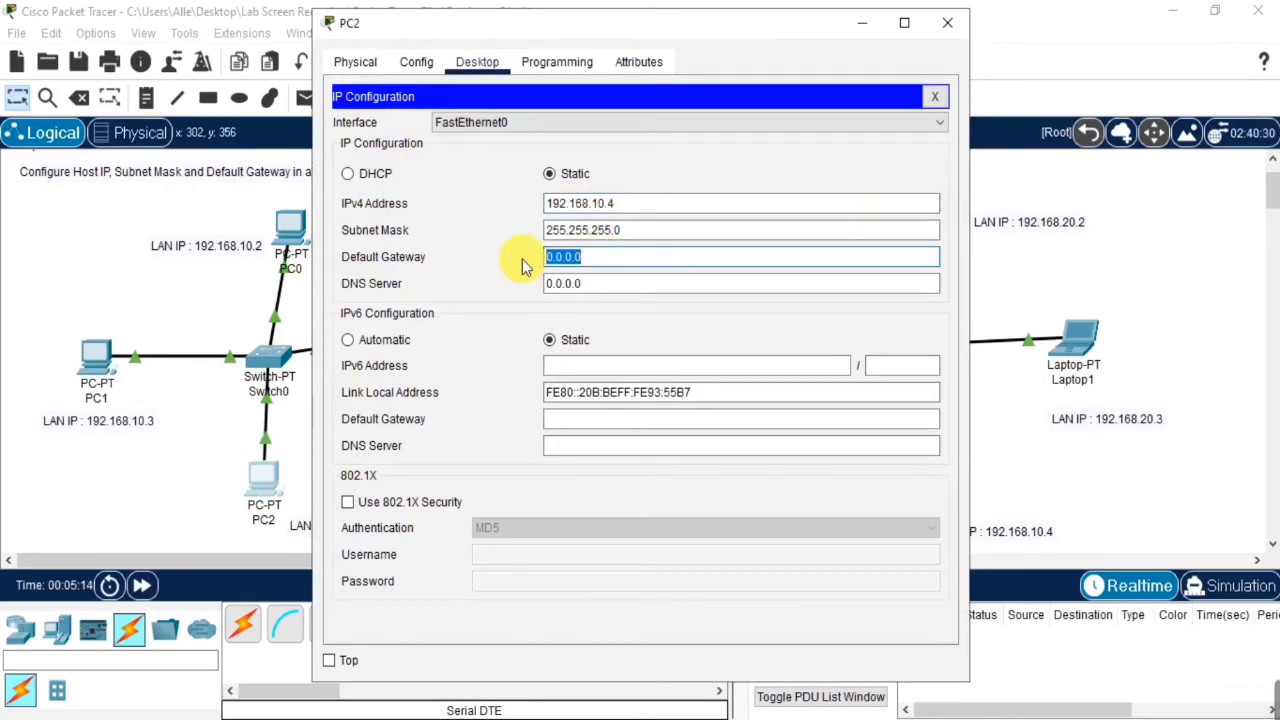
{"action": "type", "text": "192.168.10.1"}
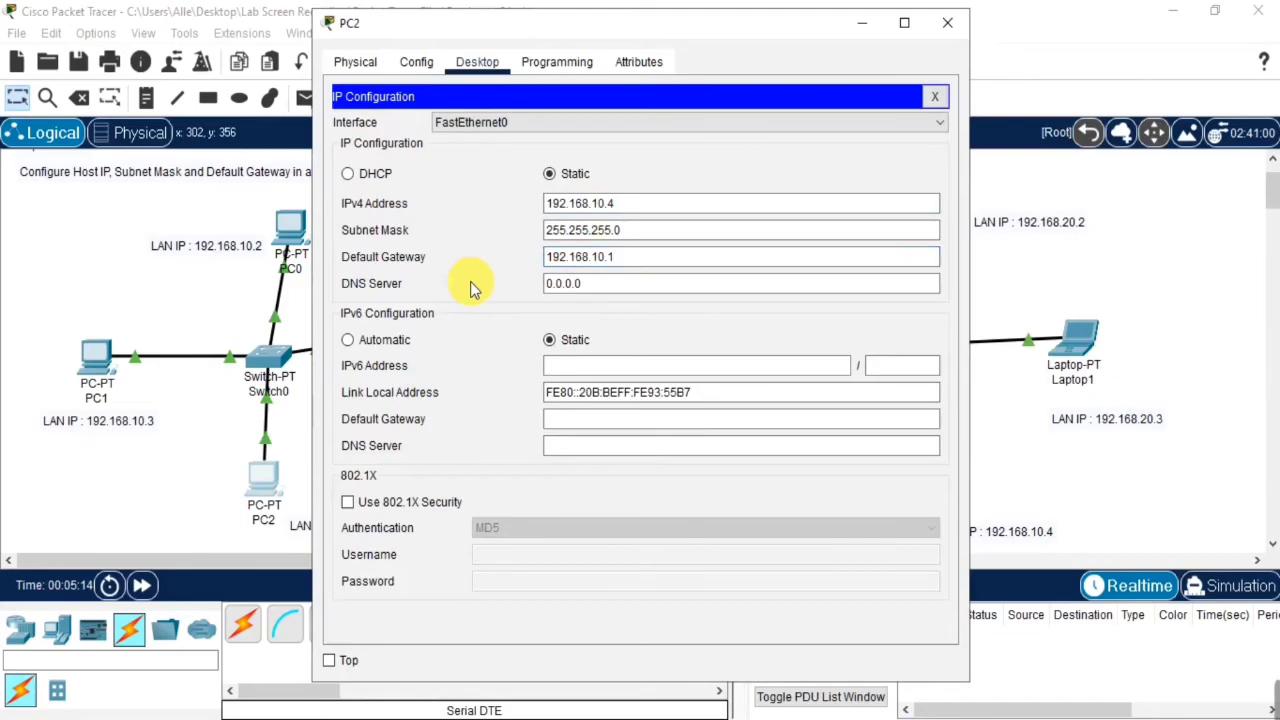
{"action": "left_click", "coordinate": [935, 97]}
{"action": "left_click", "coordinate": [947, 22]}
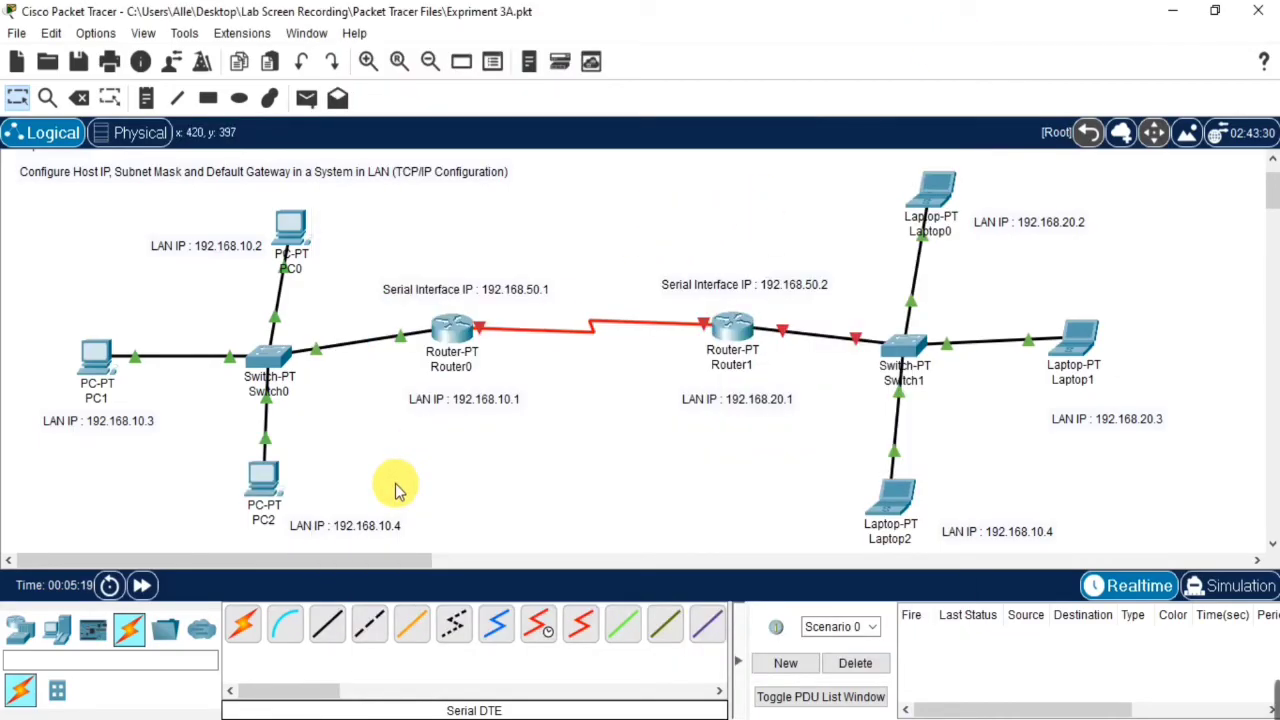
Check the address in Laptop0's LAN IP note, leaving it unchanged
{"action": "left_click", "coordinate": [1043, 224]}
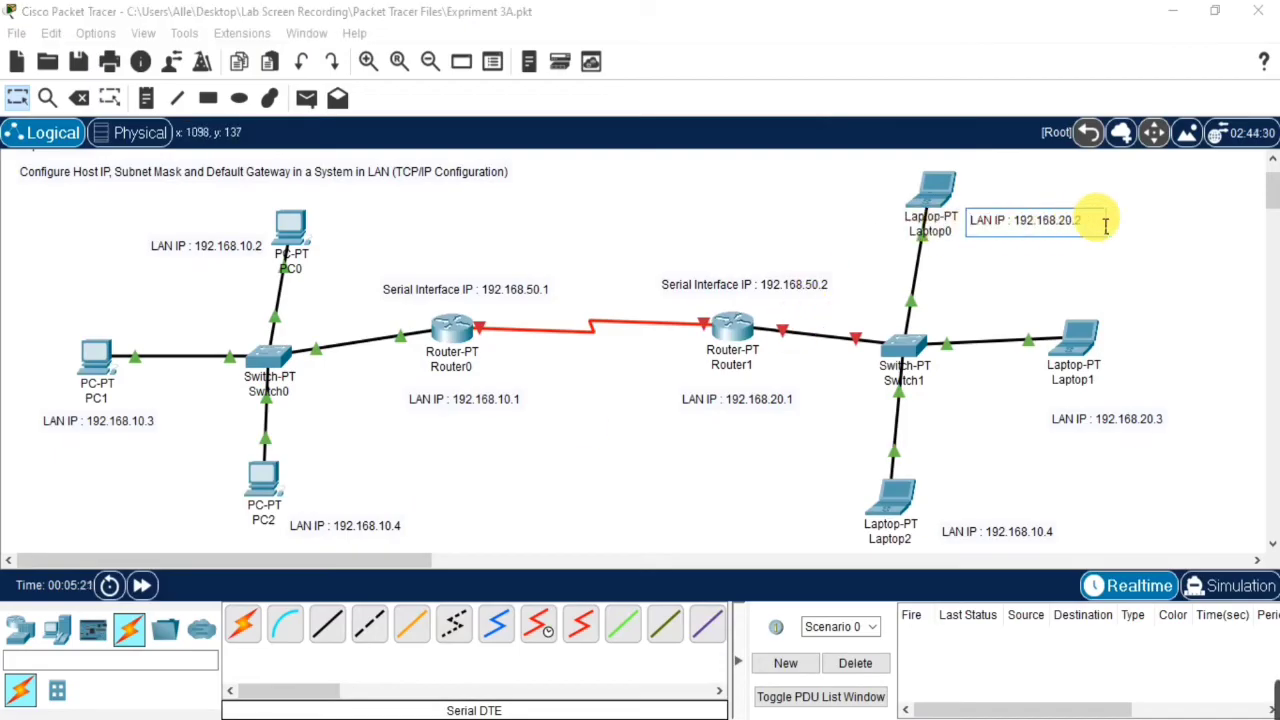
{"action": "left_click_drag", "start_coordinate": [1105, 226], "coordinate": [1027, 232]}
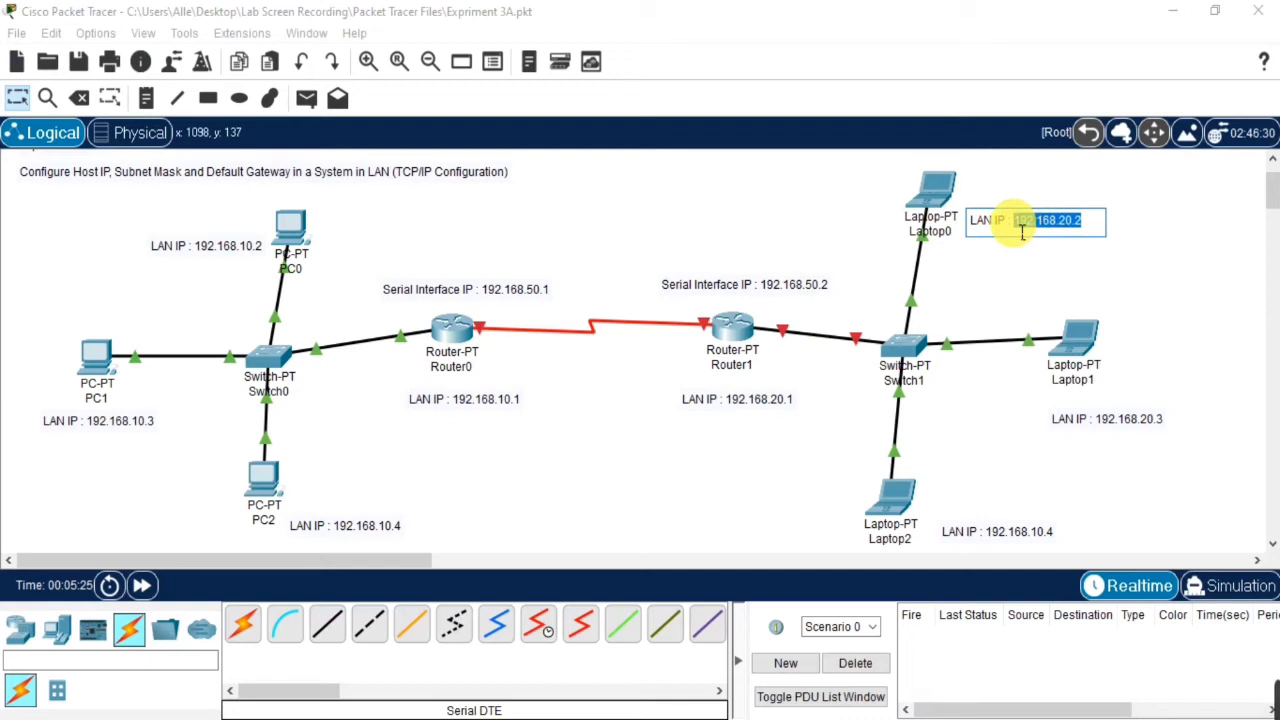
{"action": "left_click", "coordinate": [1043, 300]}
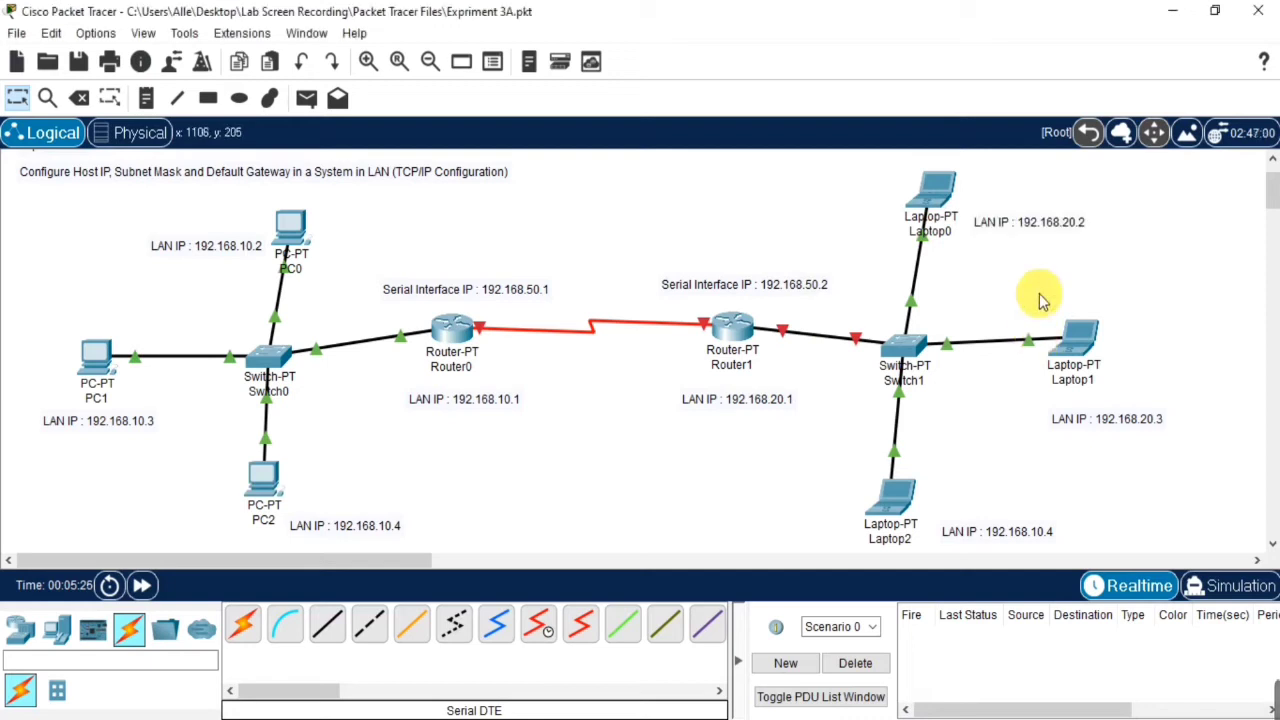
{"action": "left_click", "coordinate": [931, 190]}
Address Laptop0 as 192.168.20.2 with mask 255.255.255.0 and gateway 192.168.20.1
{"action": "left_click", "coordinate": [500, 70]}
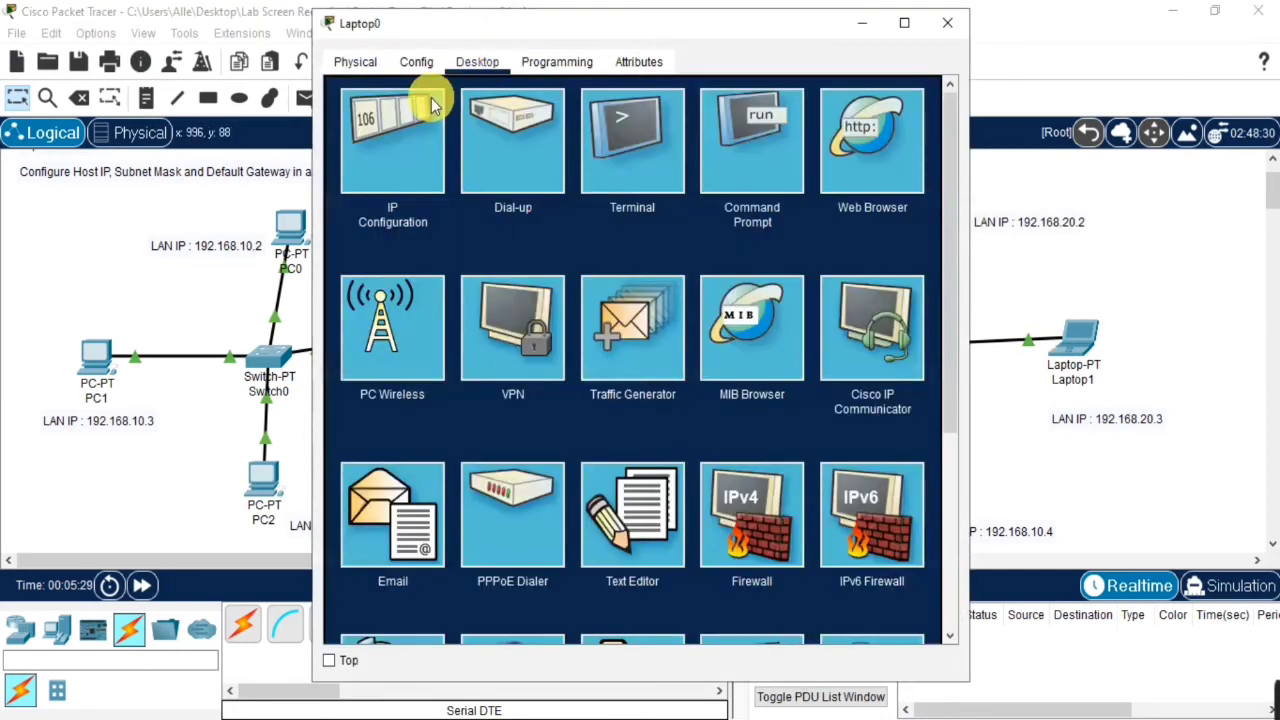
{"action": "left_click", "coordinate": [431, 99]}
{"action": "left_click", "coordinate": [567, 205]}
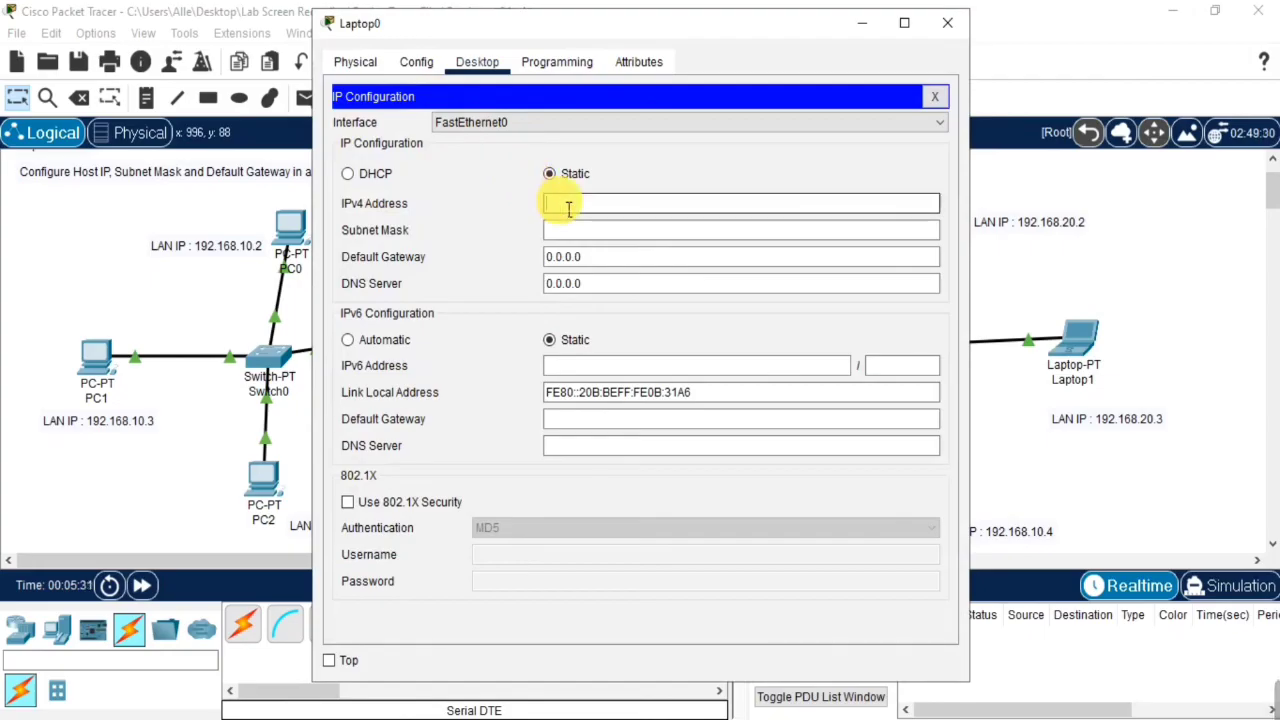
{"action": "type", "text": "192.168.20.2"}
{"action": "key", "text": "Tab"}
{"action": "key", "text": "Tab"}
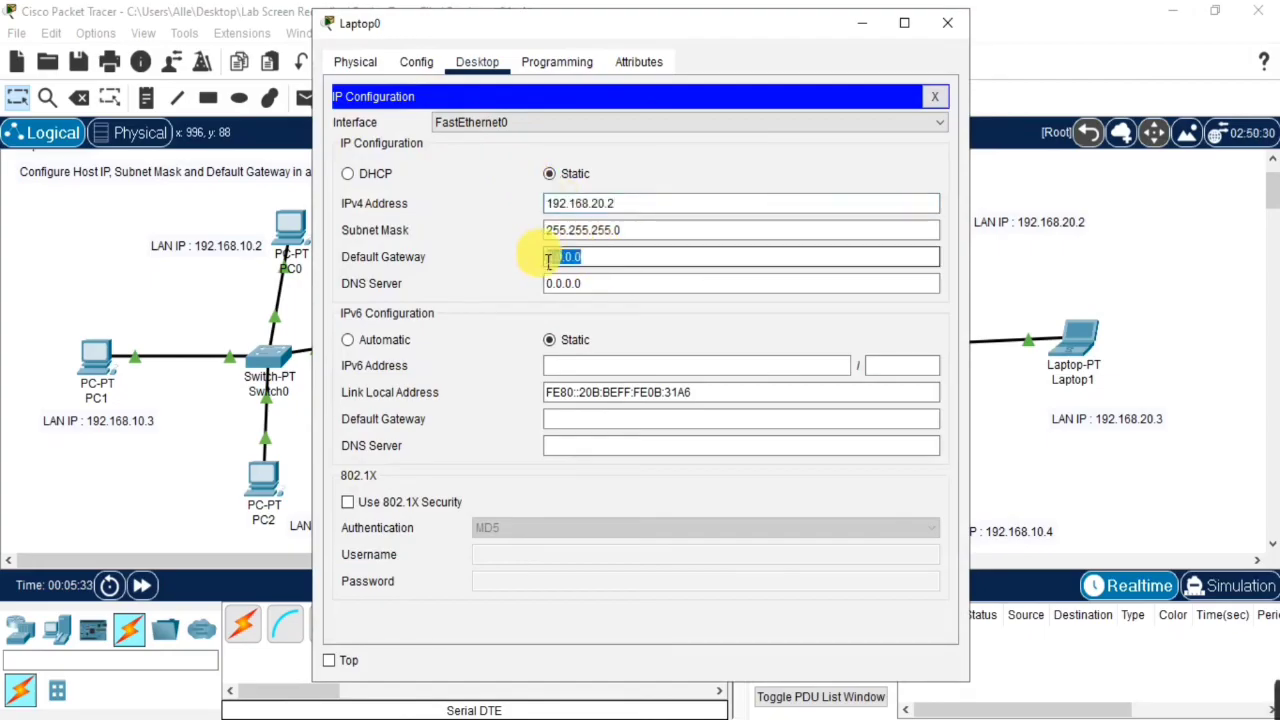
{"action": "type", "text": "192.168.20."}
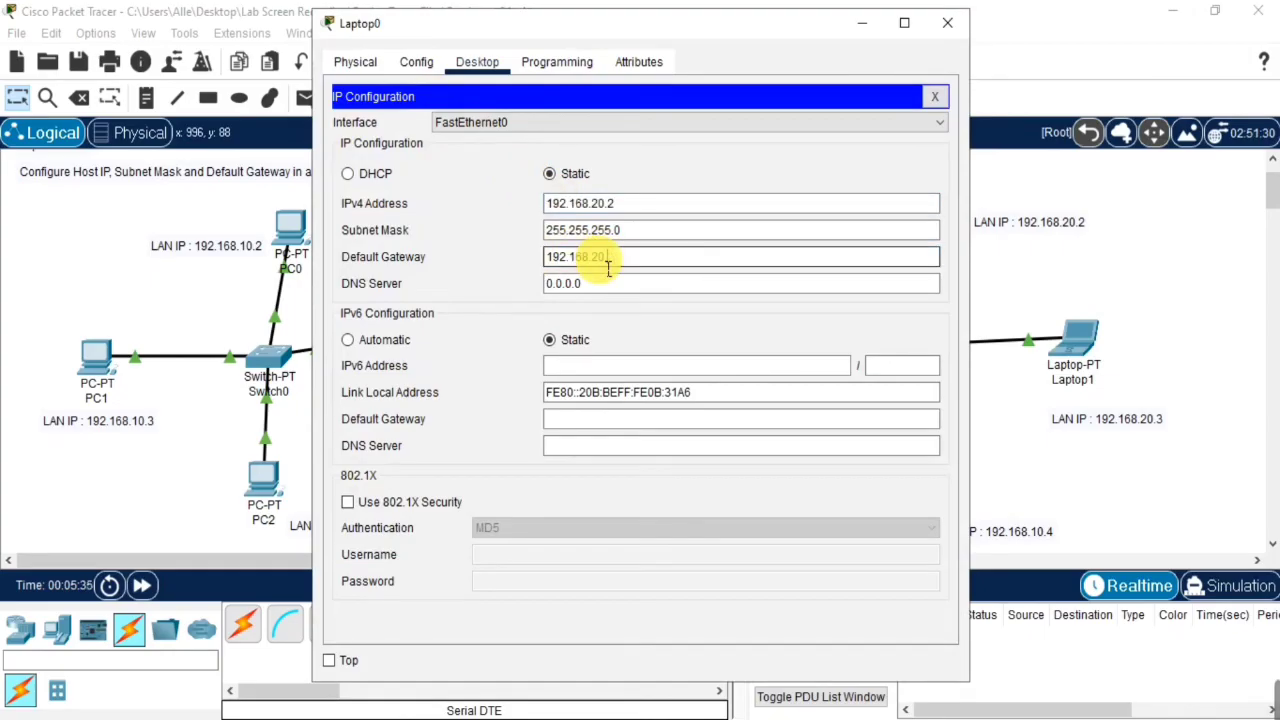
{"action": "type", "text": "21"}
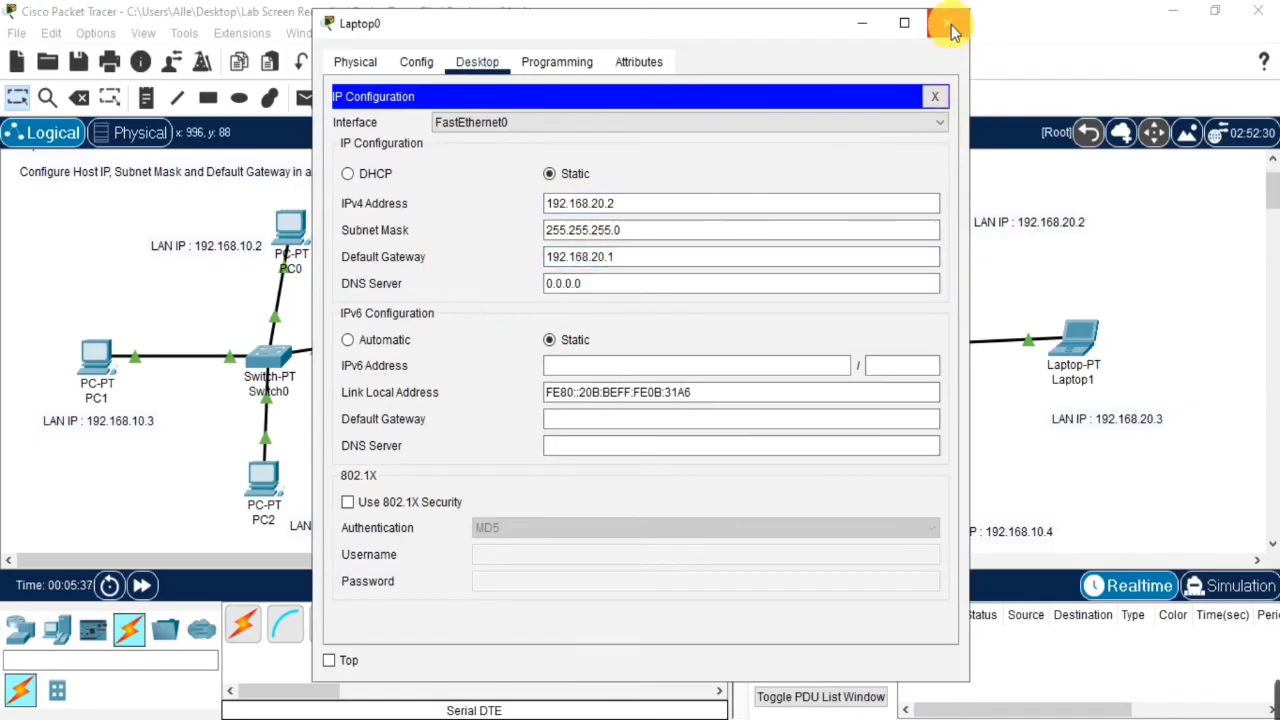
{"action": "left_click", "coordinate": [951, 30]}
Address Laptop1 as 192.168.20.3 with mask 255.255.255.0, correcting its gateway to 192.168.20.1
{"action": "left_click", "coordinate": [1072, 336]}
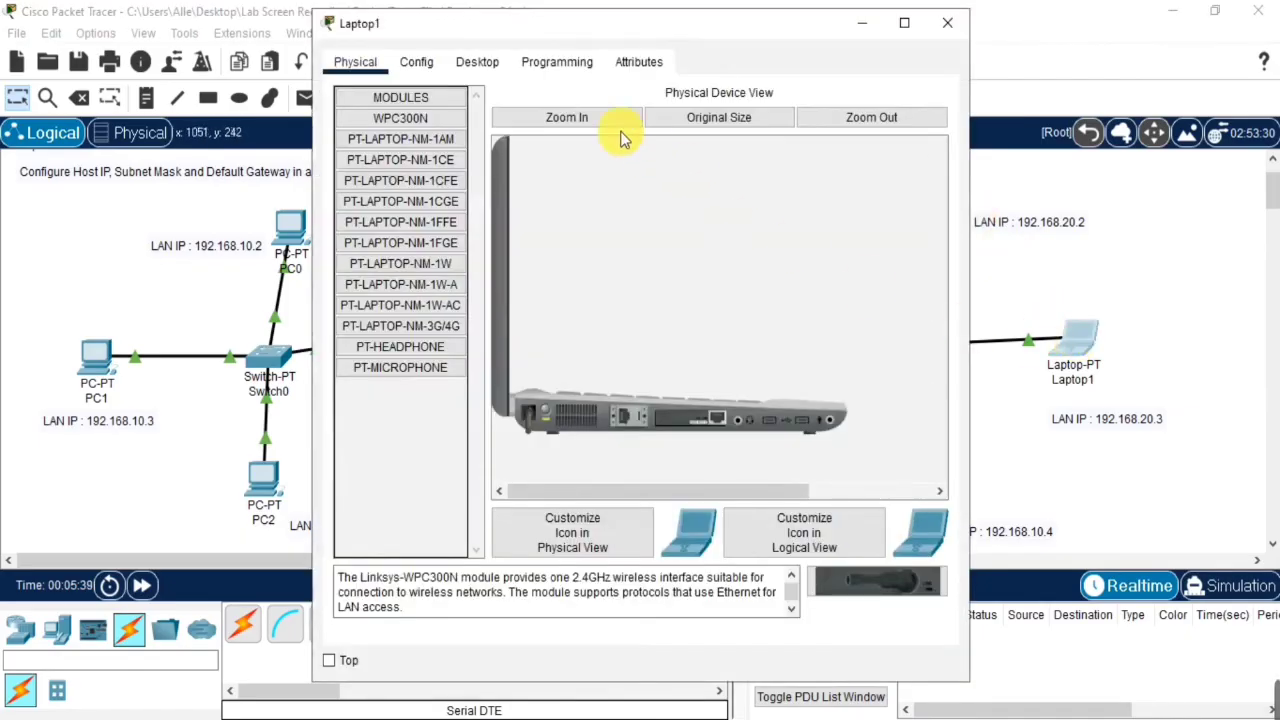
{"action": "left_click", "coordinate": [480, 62]}
{"action": "left_click", "coordinate": [432, 112]}
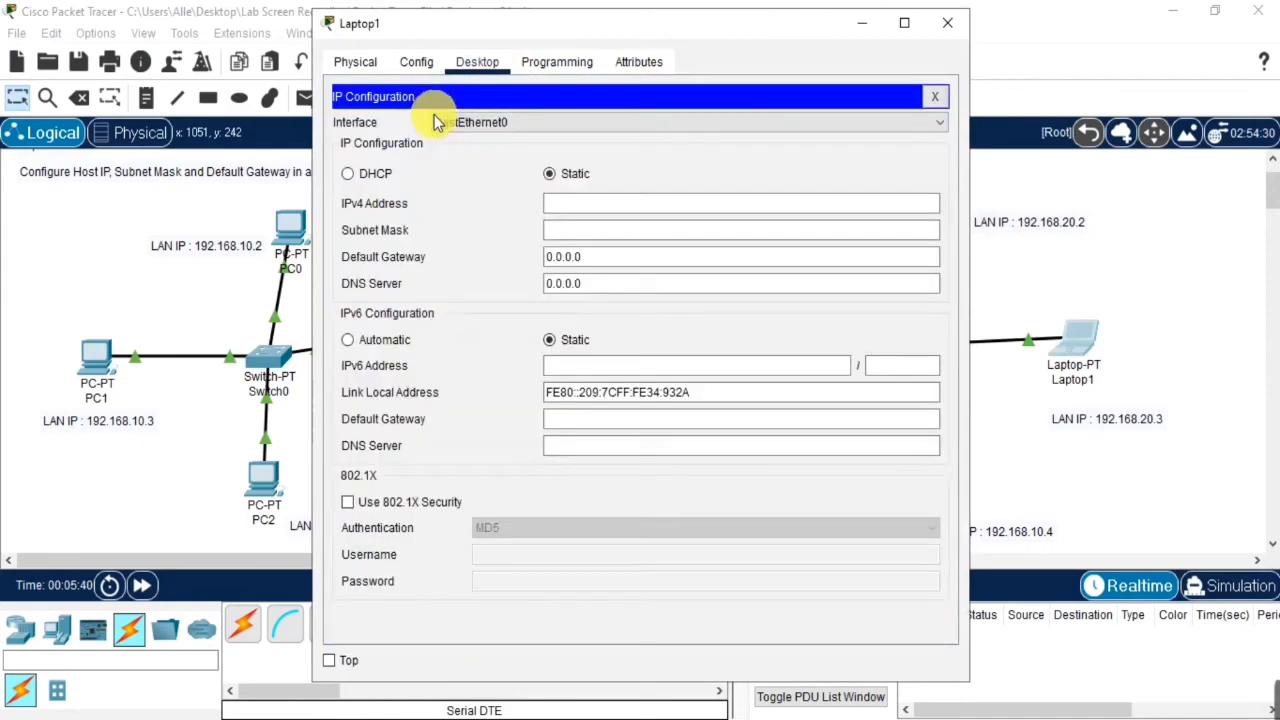
{"action": "left_click", "coordinate": [580, 208]}
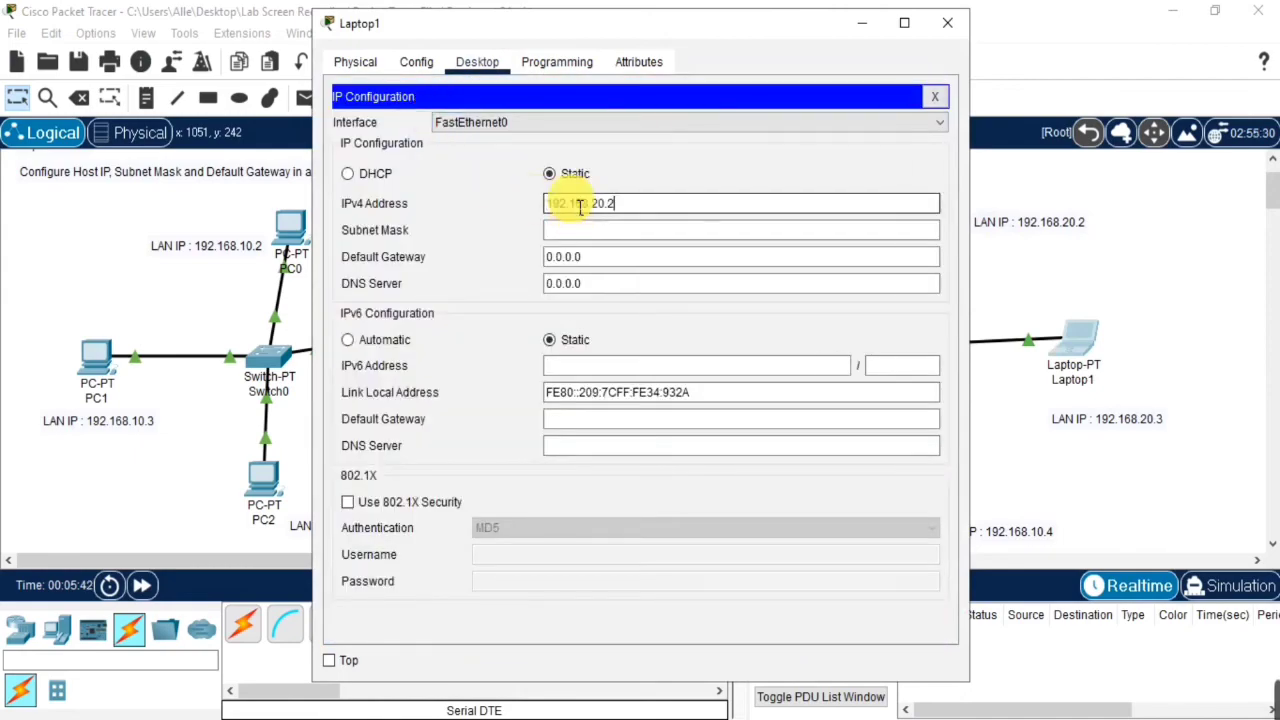
{"action": "type", "text": "192.168.20.3"}
{"action": "key", "text": "Tab"}
{"action": "key", "text": "Tab"}
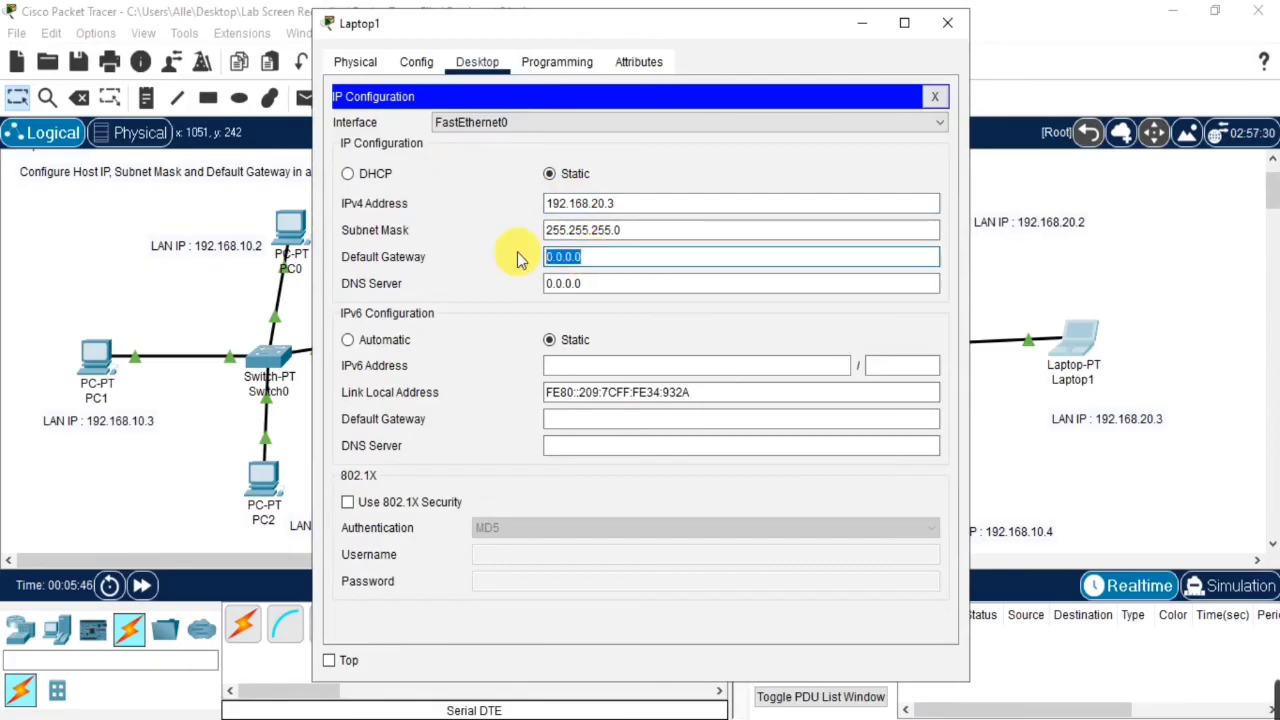
{"action": "type", "text": "192.168.20.2"}
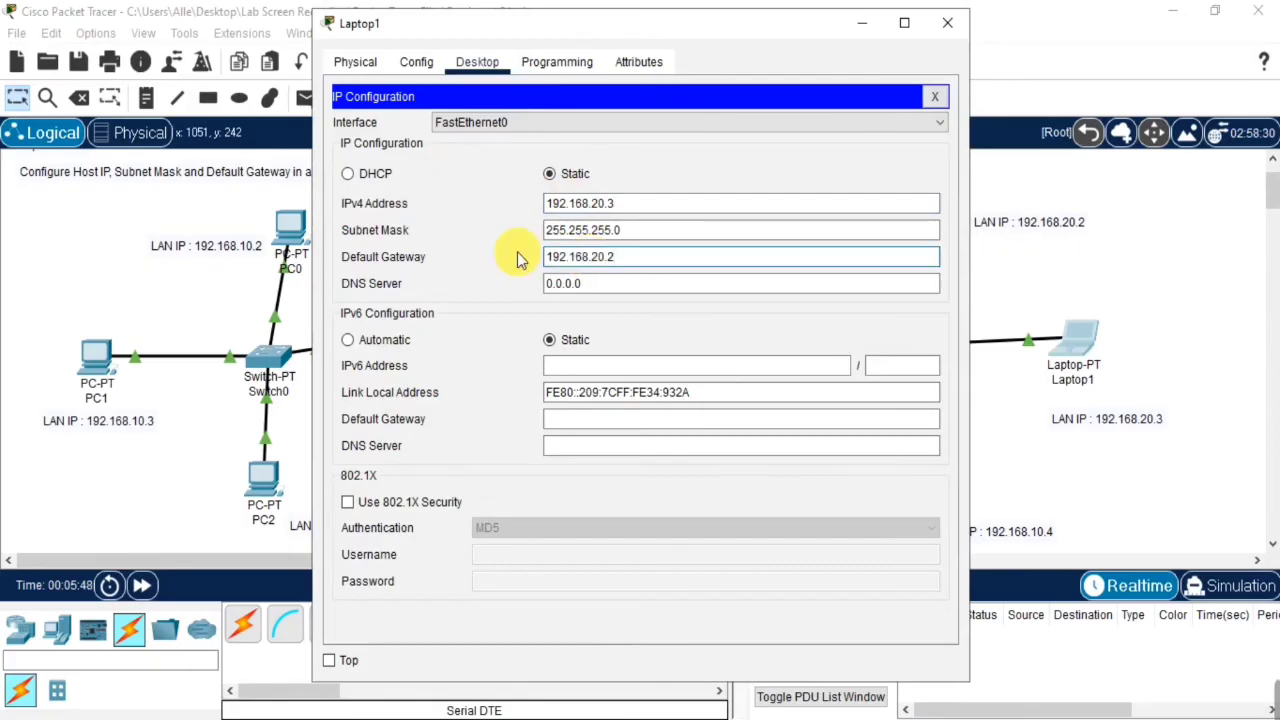
{"action": "key", "text": "BackSpace"}
{"action": "type", "text": "1"}
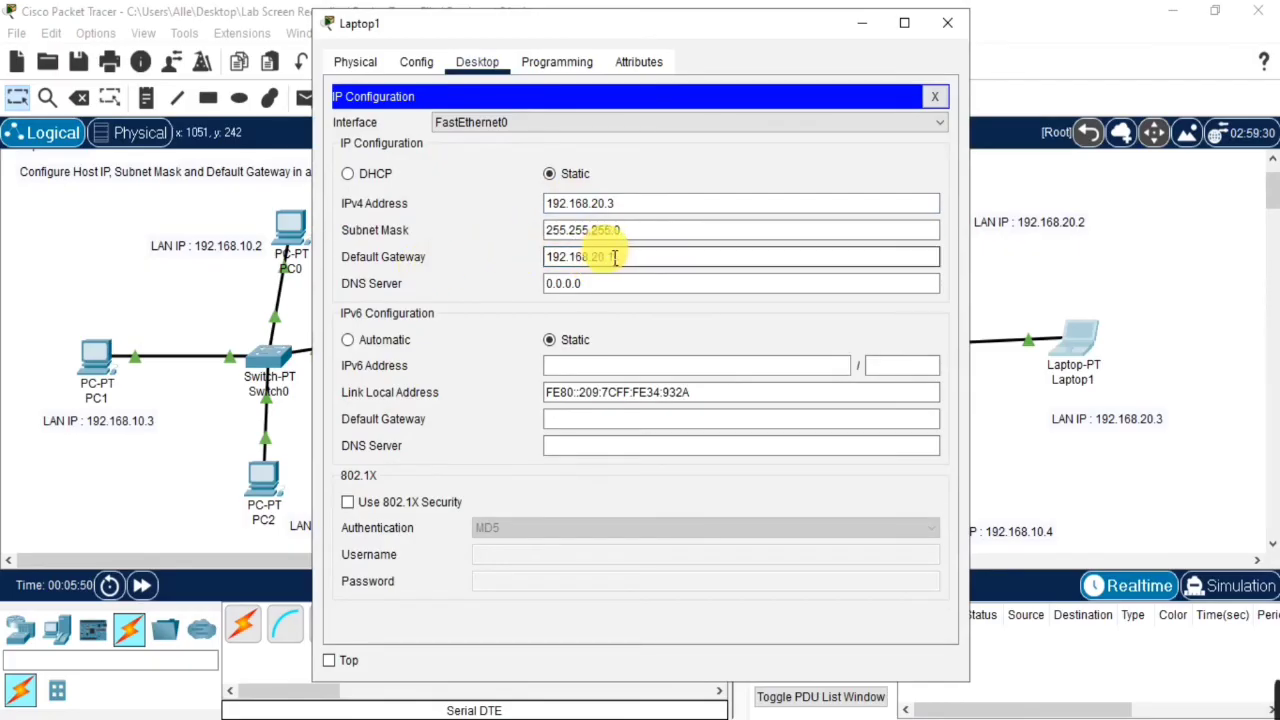
{"action": "left_click_drag", "start_coordinate": [615, 256], "coordinate": [514, 257]}
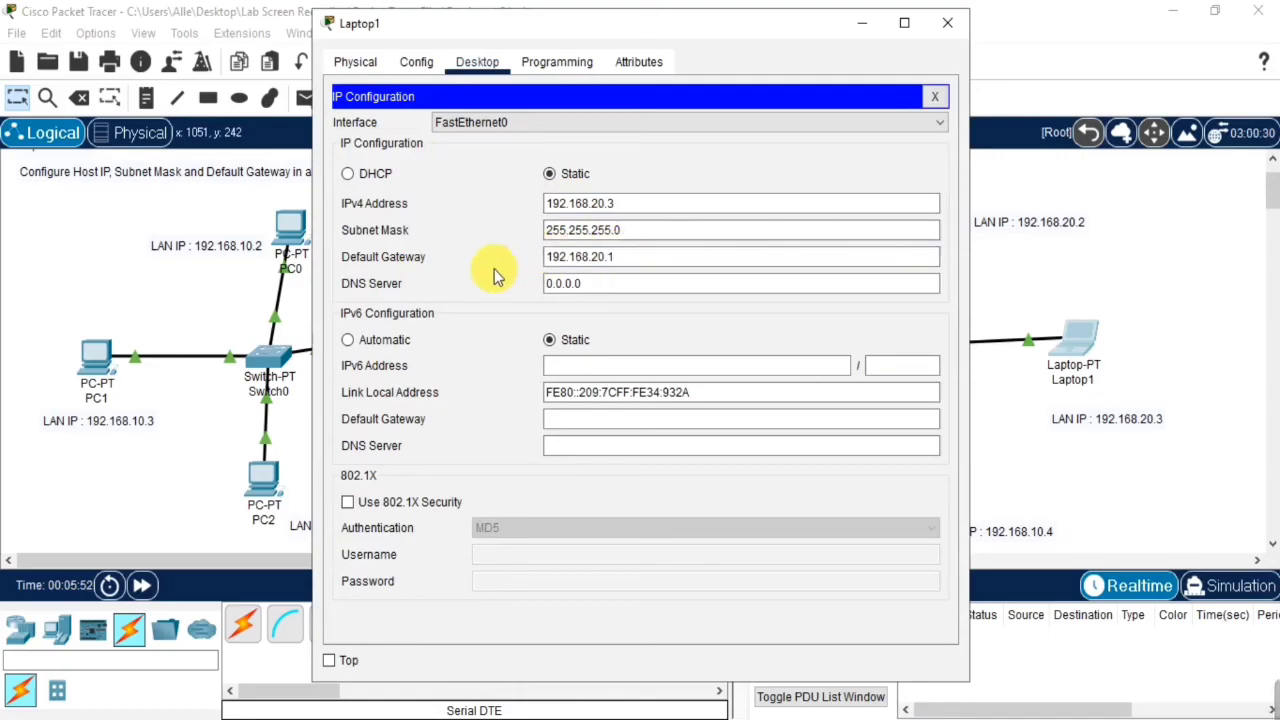
{"action": "left_click", "coordinate": [947, 22]}
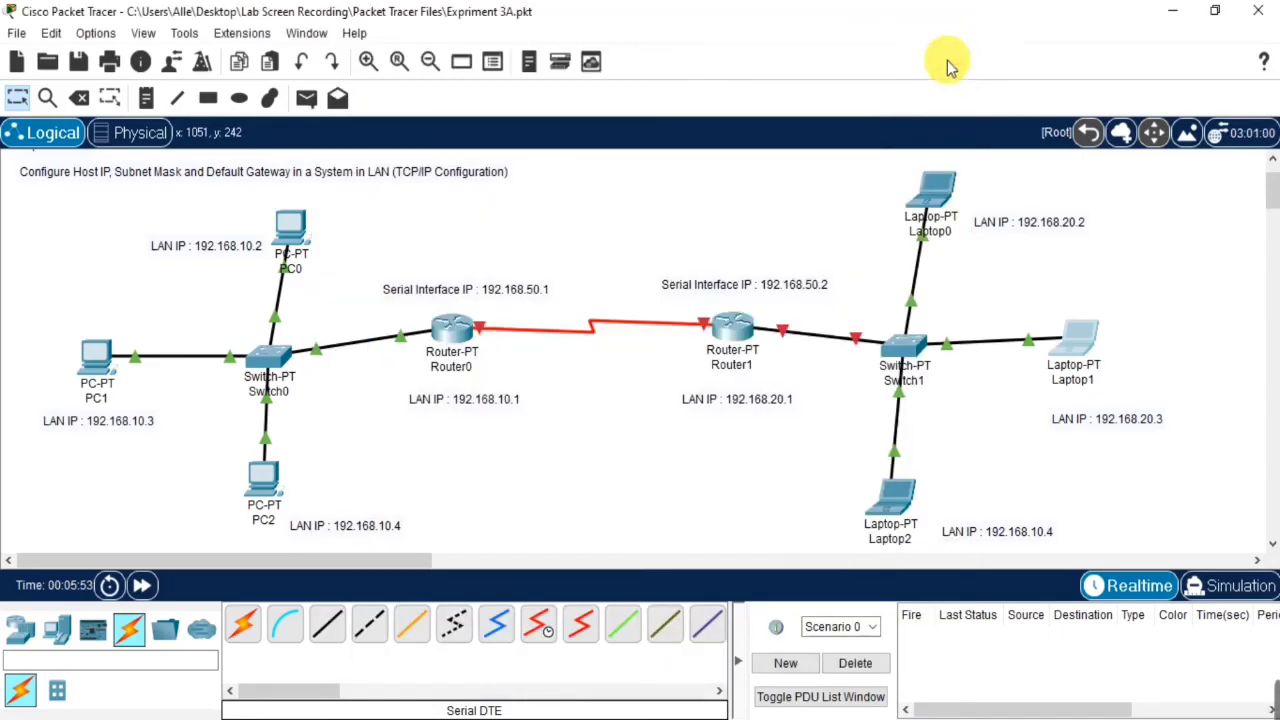
Give Laptop2 address 192.168.20.4, mask 255.255.255.0 and gateway 192.168.20.1
{"action": "left_click", "coordinate": [885, 505]}
{"action": "left_click", "coordinate": [501, 64]}
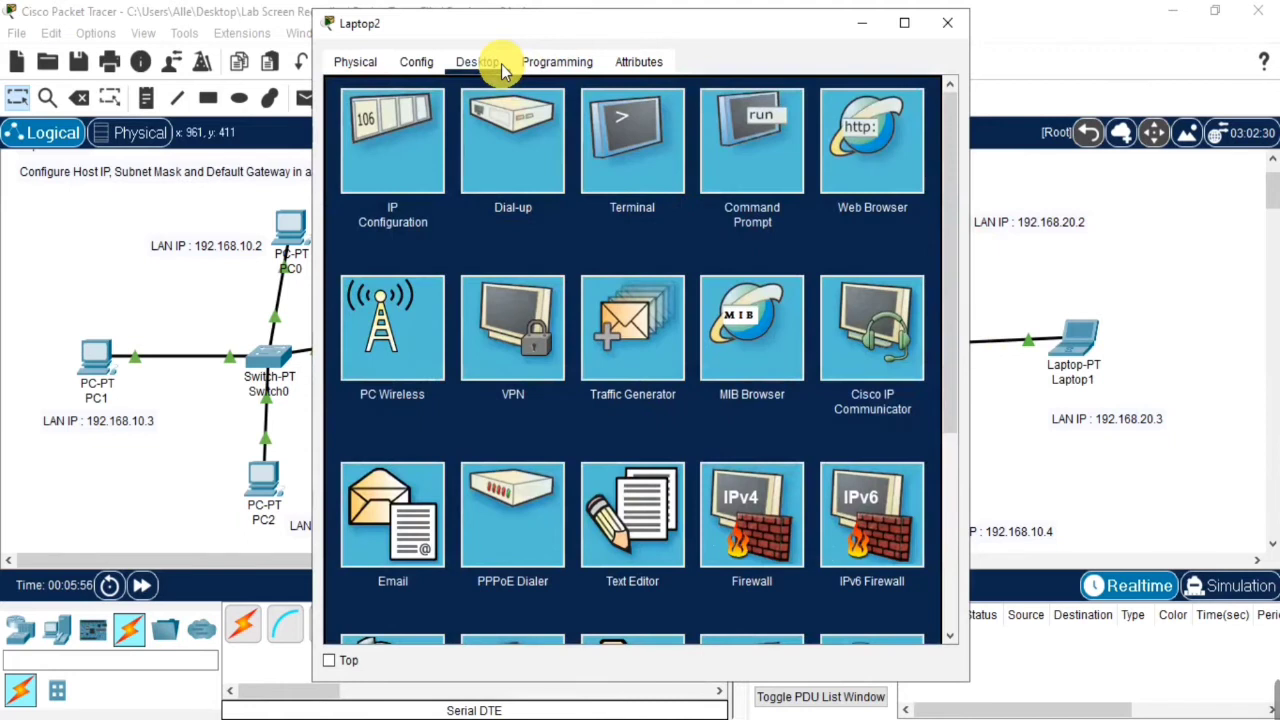
{"action": "left_click", "coordinate": [363, 114]}
{"action": "left_click", "coordinate": [610, 204]}
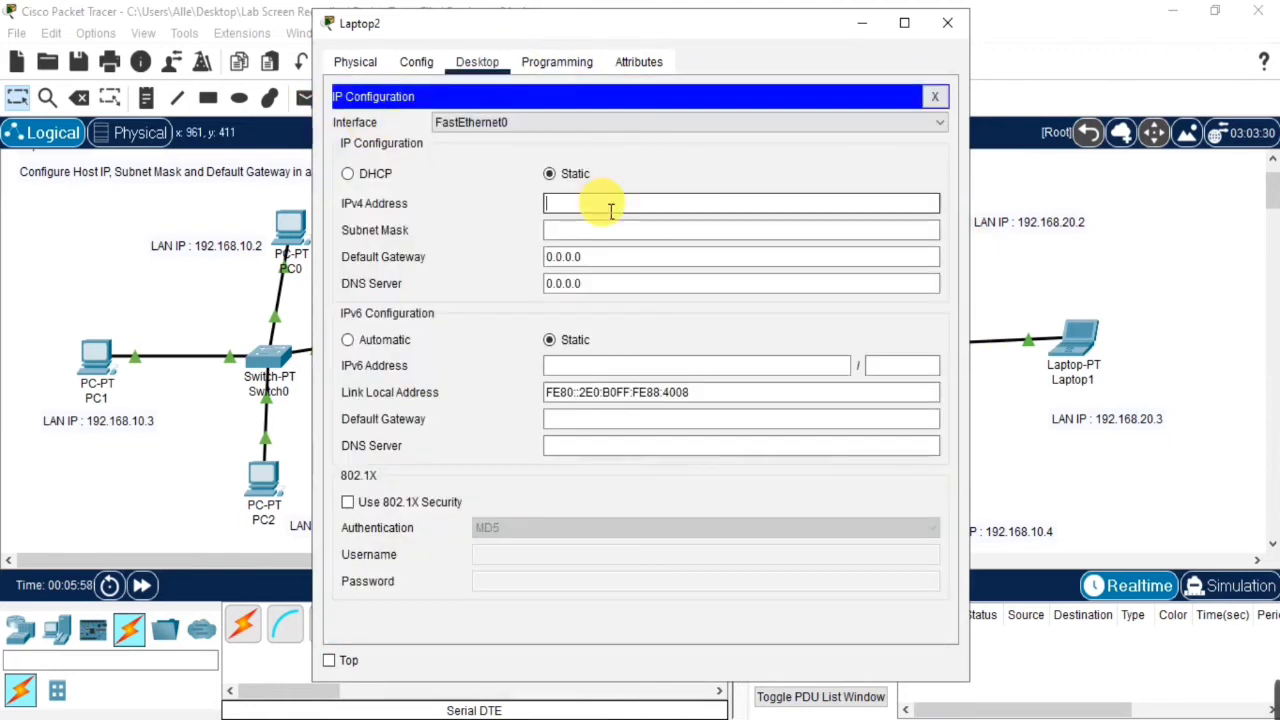
{"action": "type", "text": "192.168.20.1"}
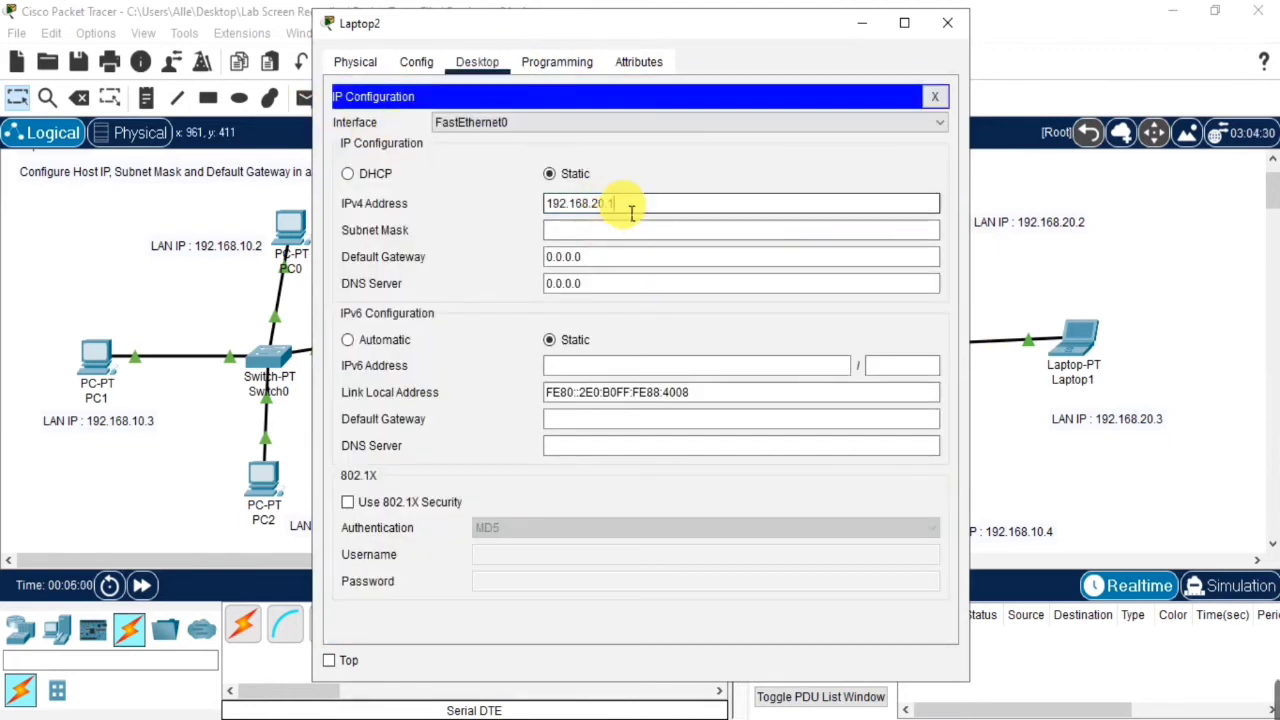
{"action": "key", "text": "BackSpace"}
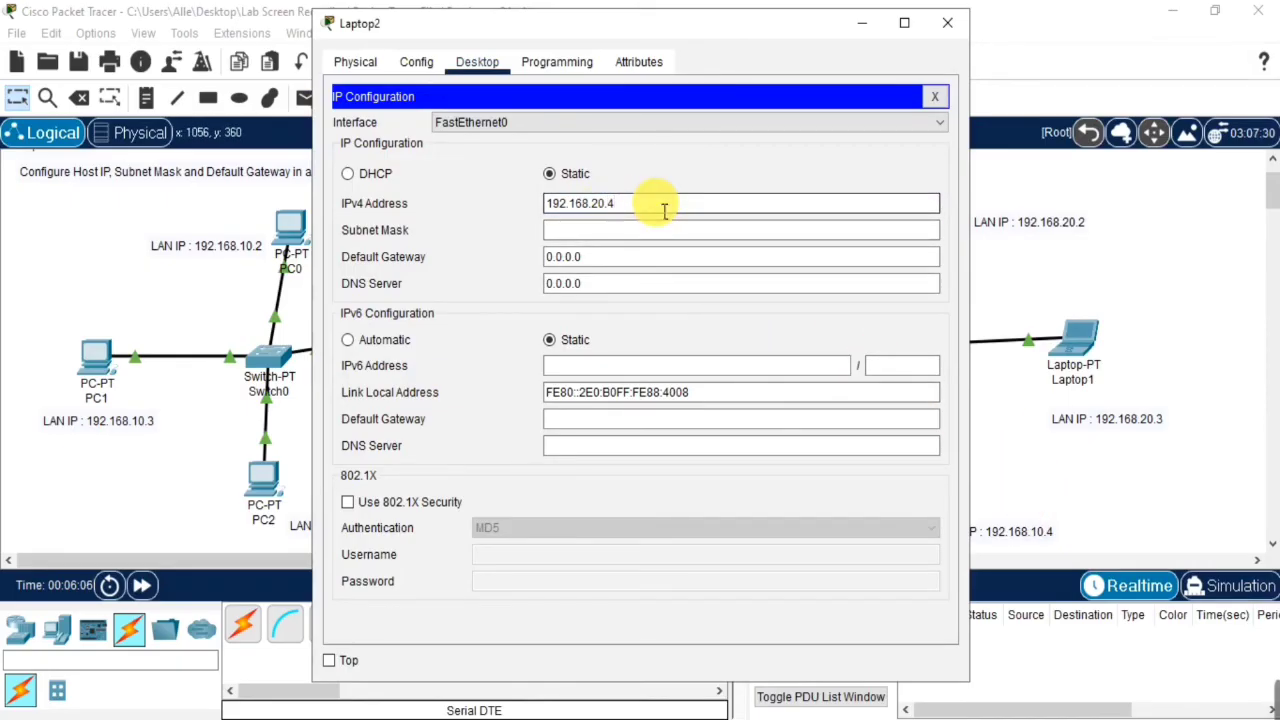
{"action": "left_click", "coordinate": [623, 229]}
{"action": "left_click", "coordinate": [629, 259]}
{"action": "left_click_drag", "start_coordinate": [629, 259], "coordinate": [493, 253]}
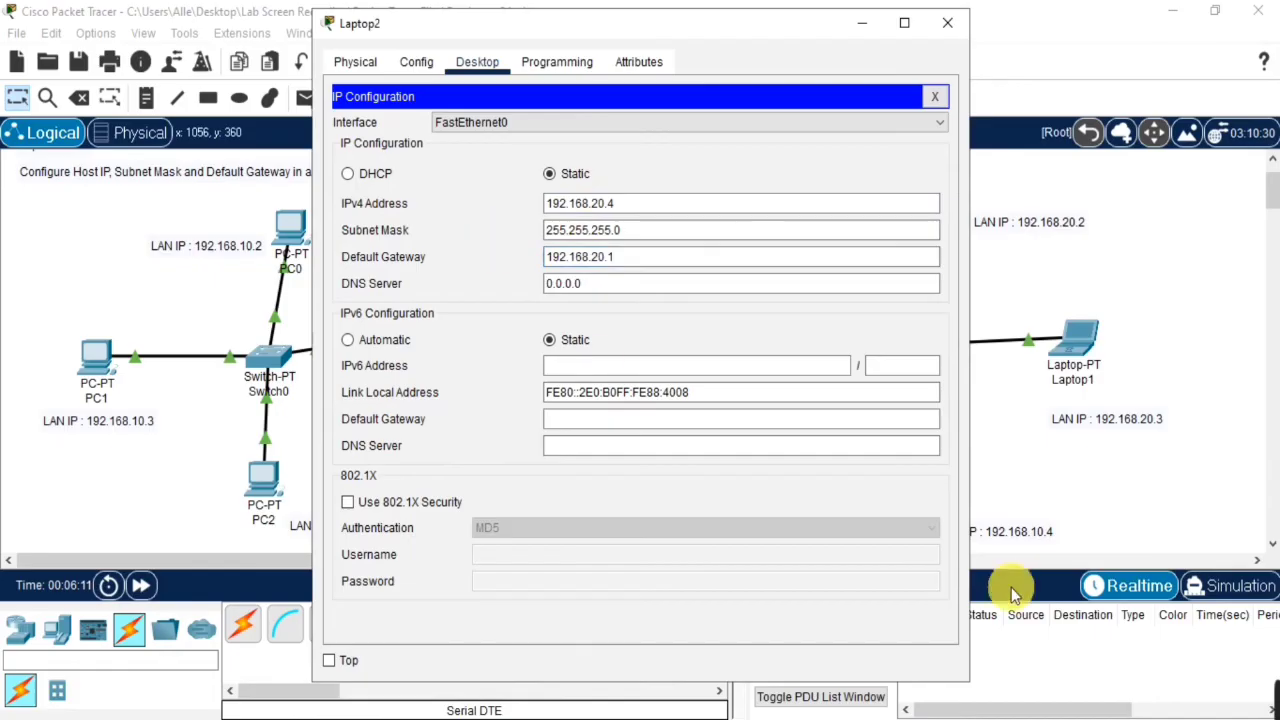
{"action": "left_click", "coordinate": [945, 26]}
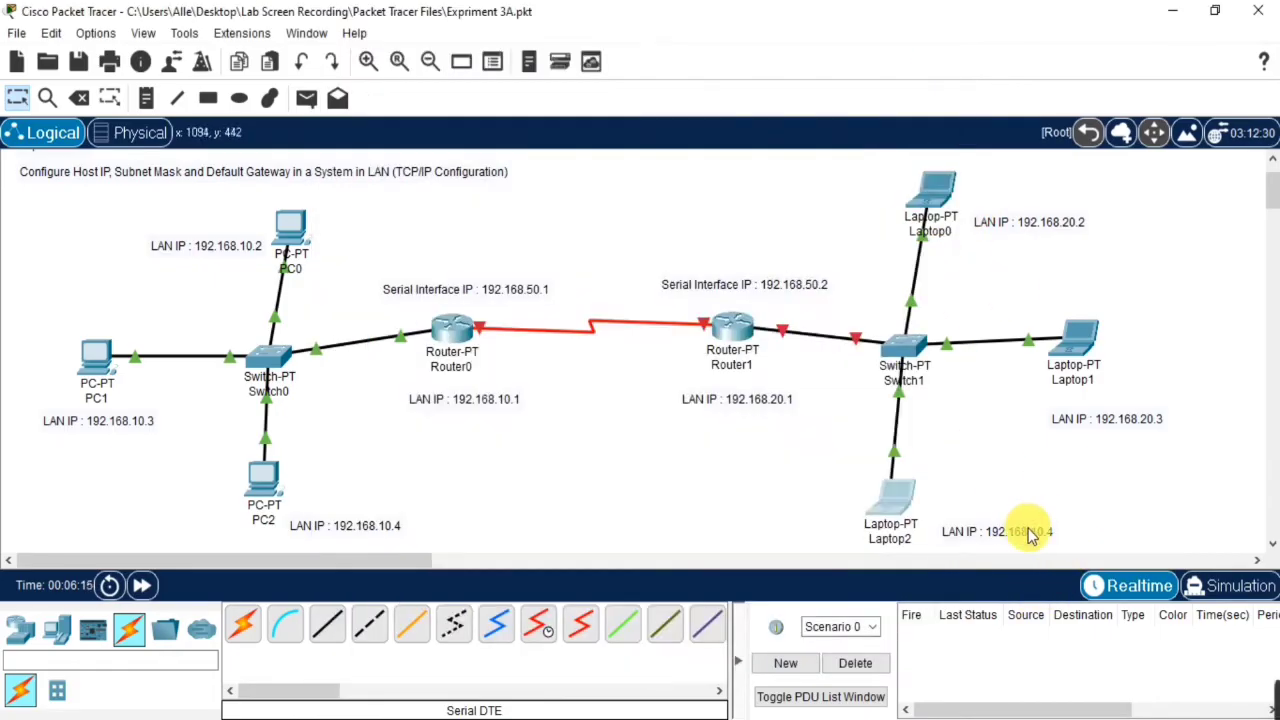
Correct Laptop2's LAN IP note to read 192.168.20.4
{"action": "double_click", "coordinate": [1023, 531]}
{"action": "left_click", "coordinate": [1041, 536]}
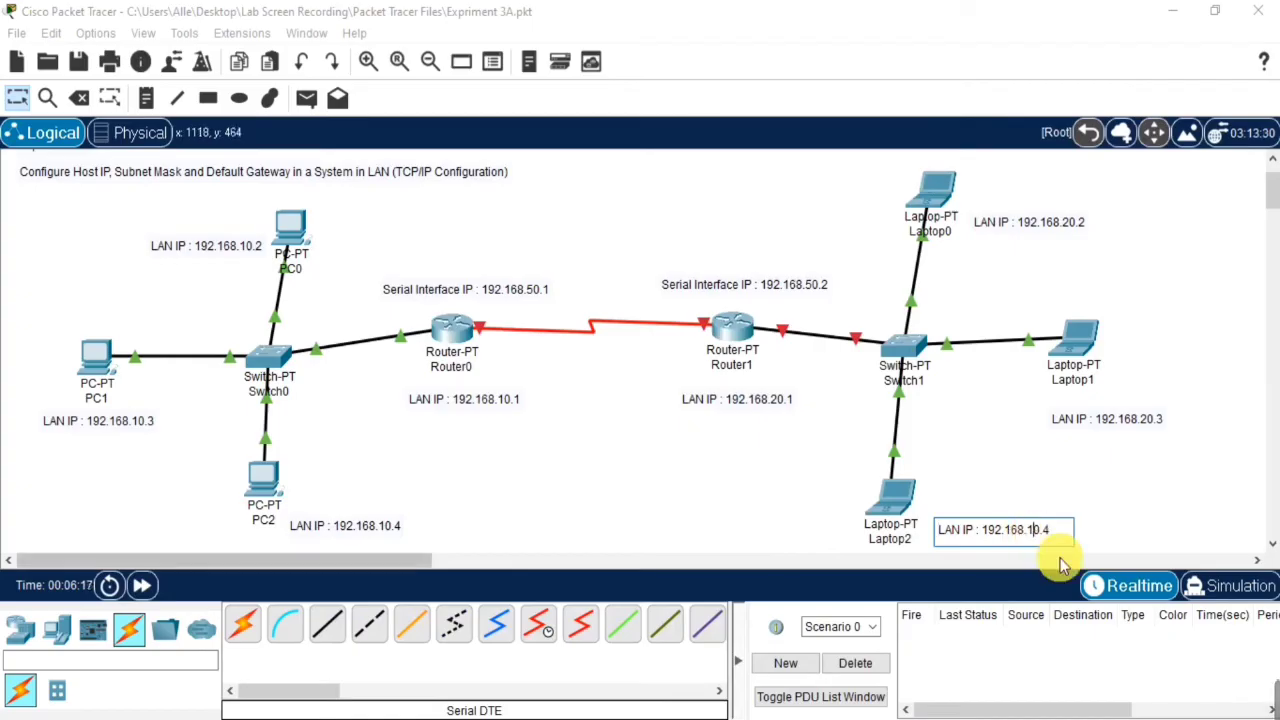
{"action": "left_click", "coordinate": [750, 463]}
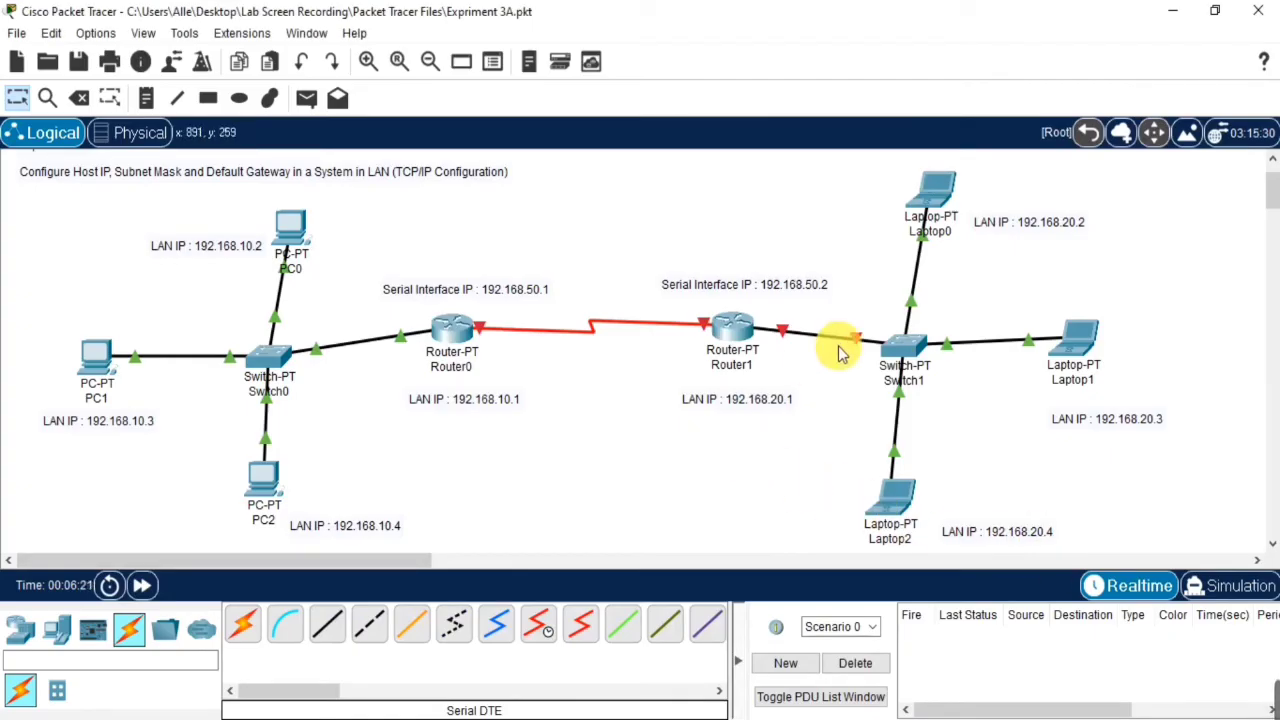
Set Router1's FastEthernet0/0 to 192.168.20.1/255.255.255.0 and switch its port status on
{"action": "left_click", "coordinate": [748, 330]}
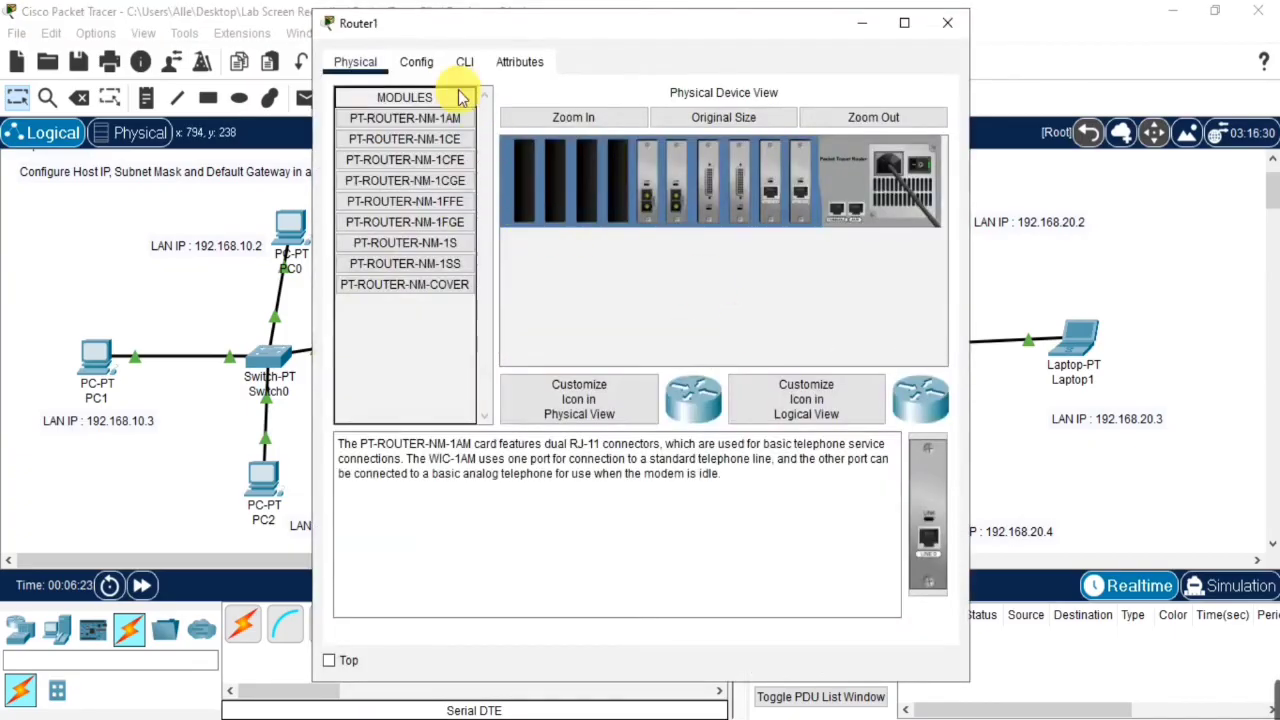
{"action": "left_click", "coordinate": [417, 62]}
{"action": "left_click", "coordinate": [425, 237]}
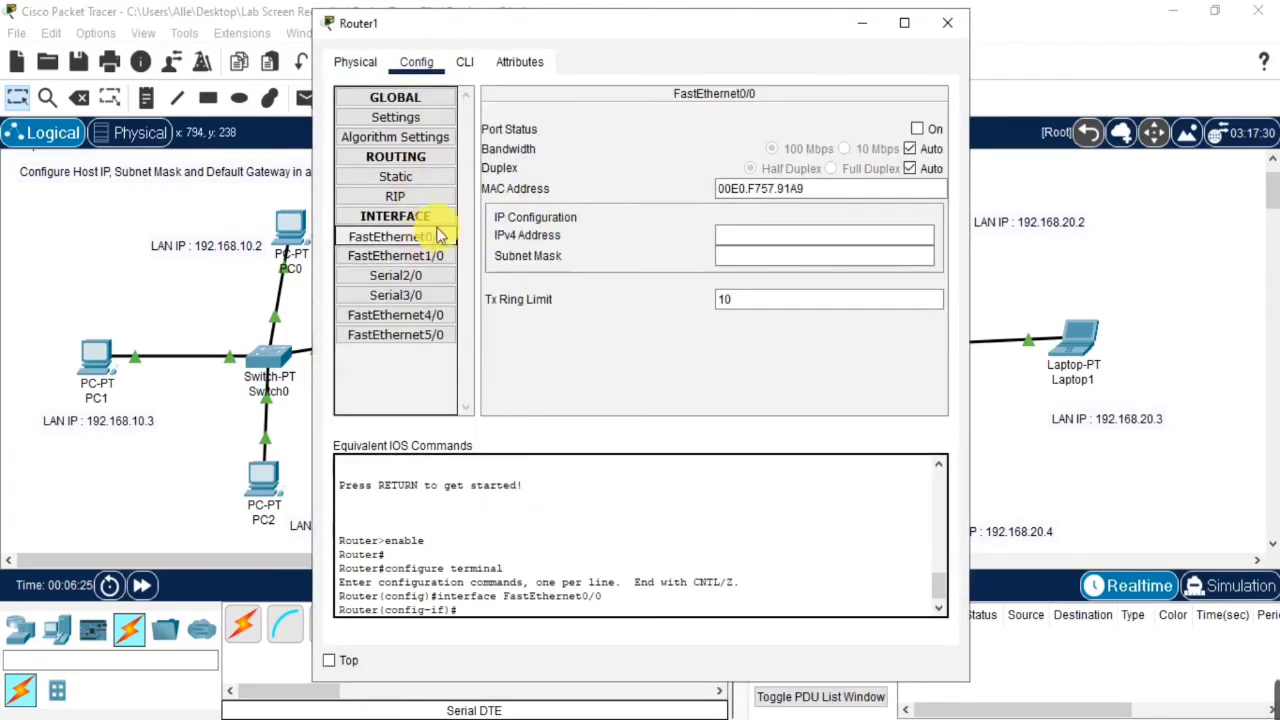
{"action": "left_click", "coordinate": [730, 238]}
{"action": "type", "text": "192.168.20.1"}
{"action": "key", "text": "Tab"}
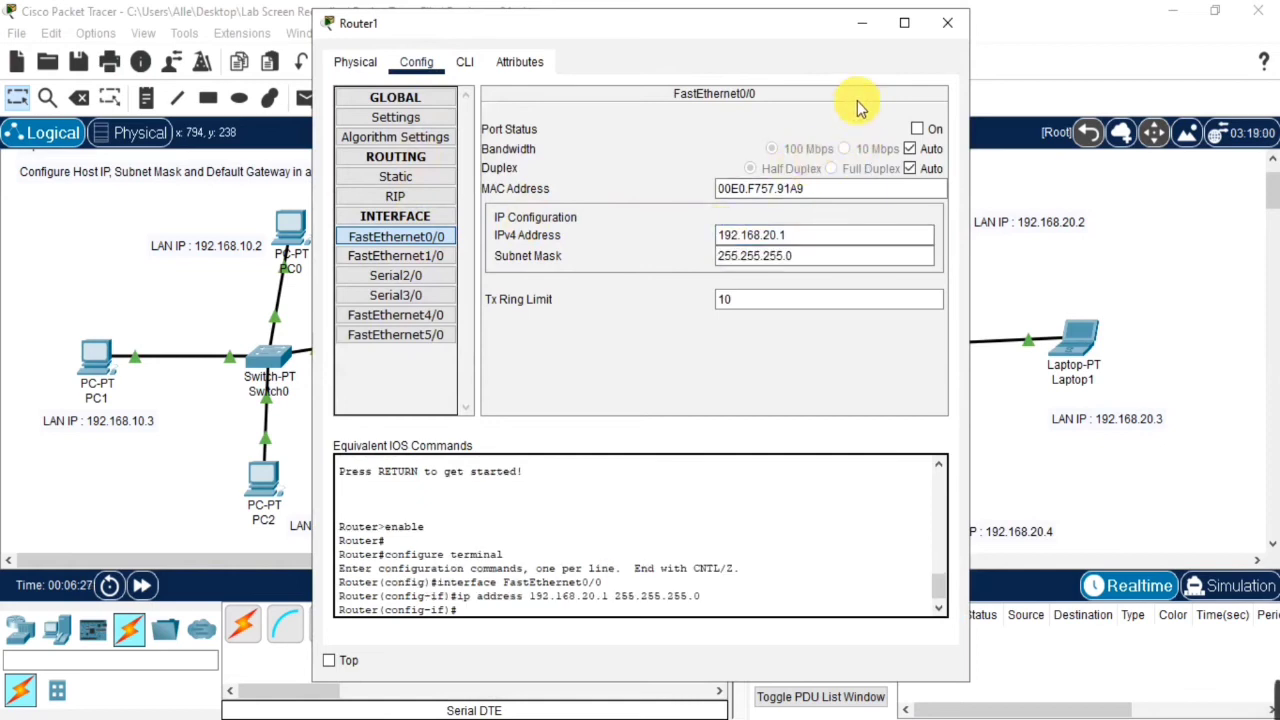
{"action": "left_click", "coordinate": [917, 130]}
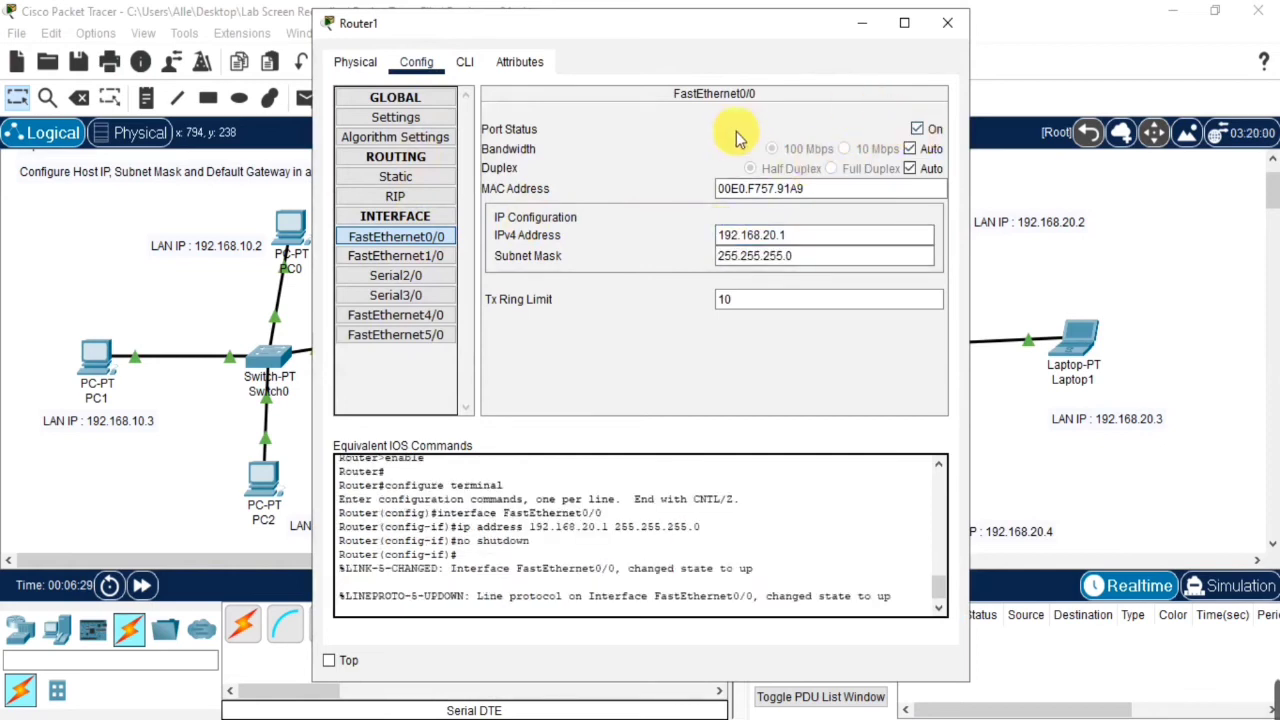
{"action": "left_click", "coordinate": [947, 30]}
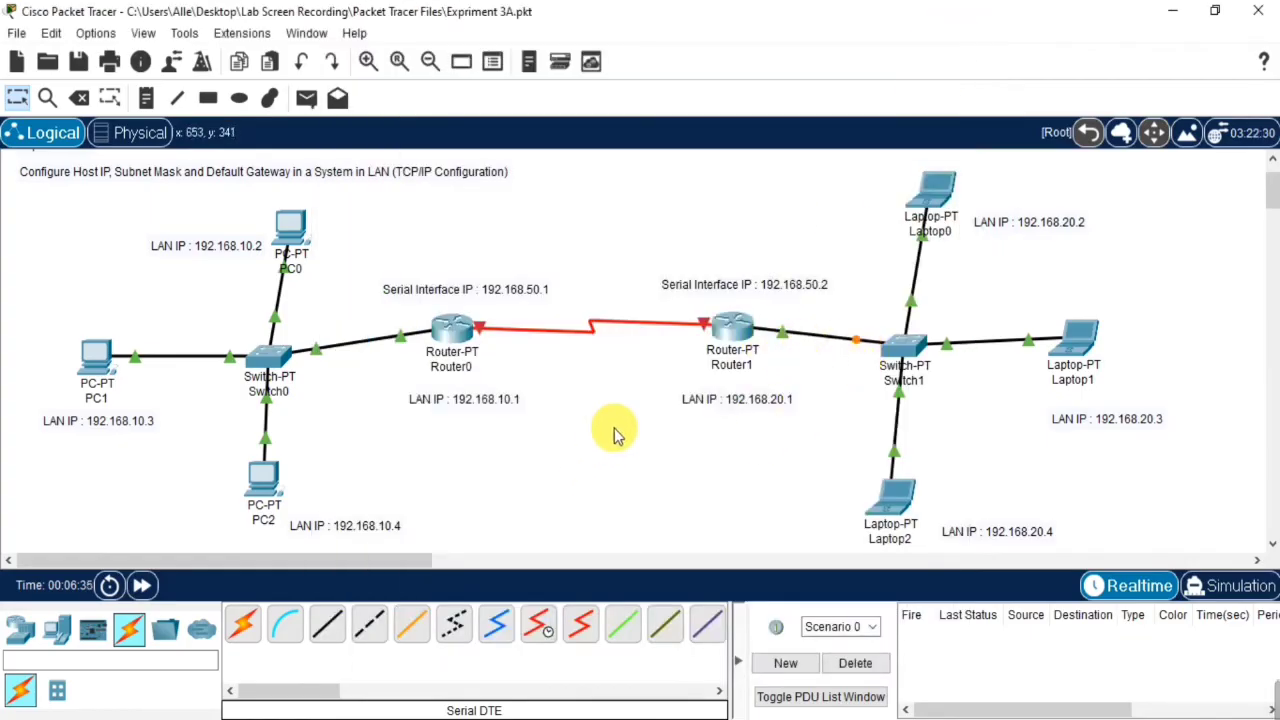
Open Router0's Serial2/0 settings and check the serial IP note in the topology
{"action": "left_click", "coordinate": [447, 325]}
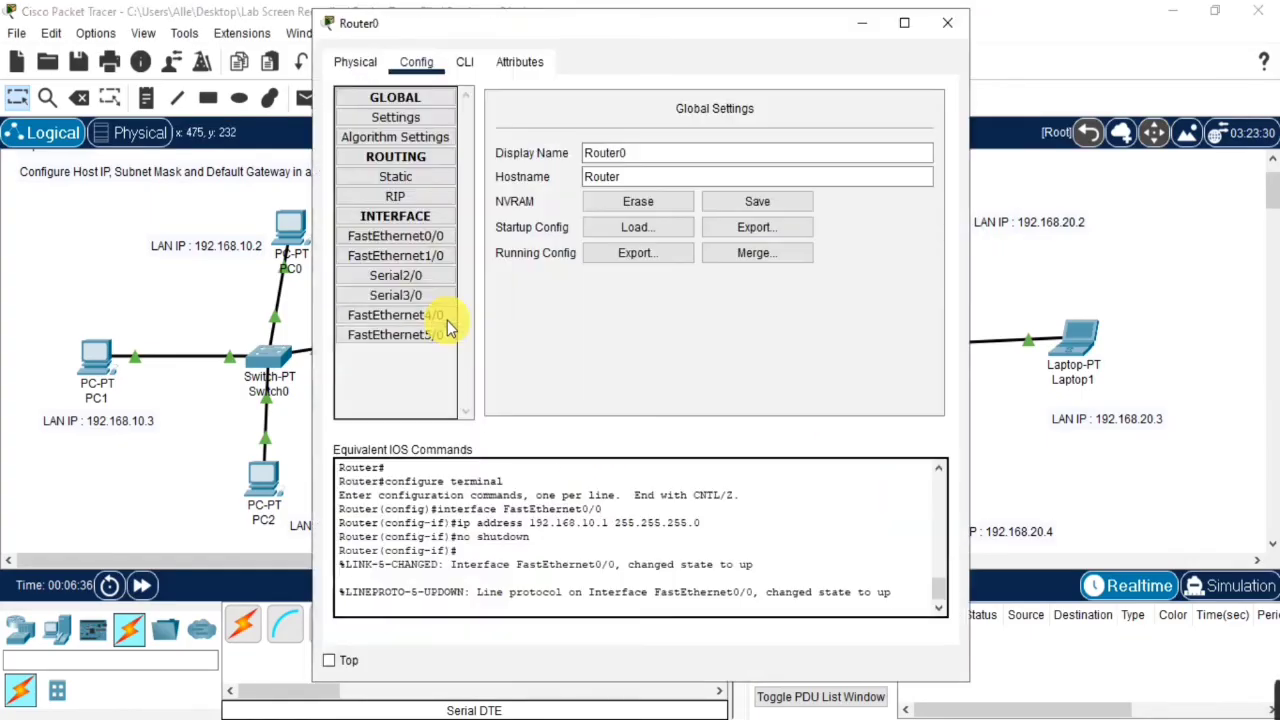
{"action": "left_click", "coordinate": [432, 280]}
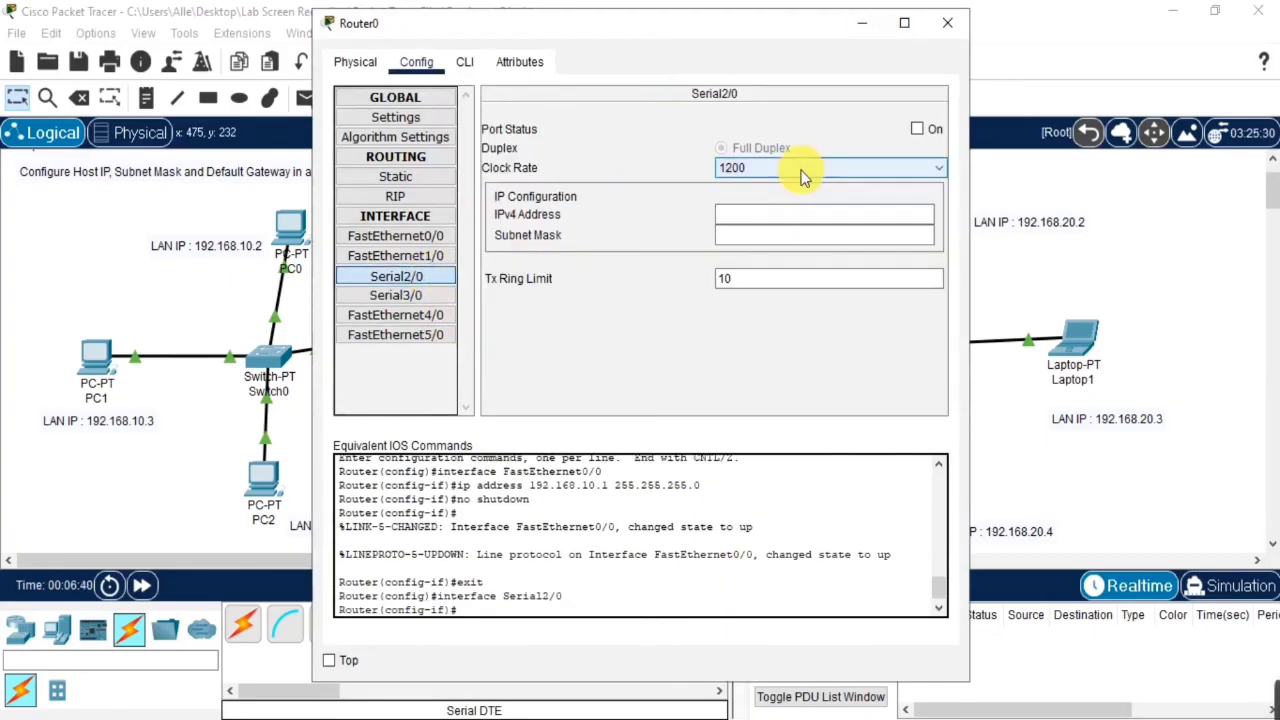
{"action": "left_click", "coordinate": [863, 28]}
{"action": "left_click", "coordinate": [476, 298]}
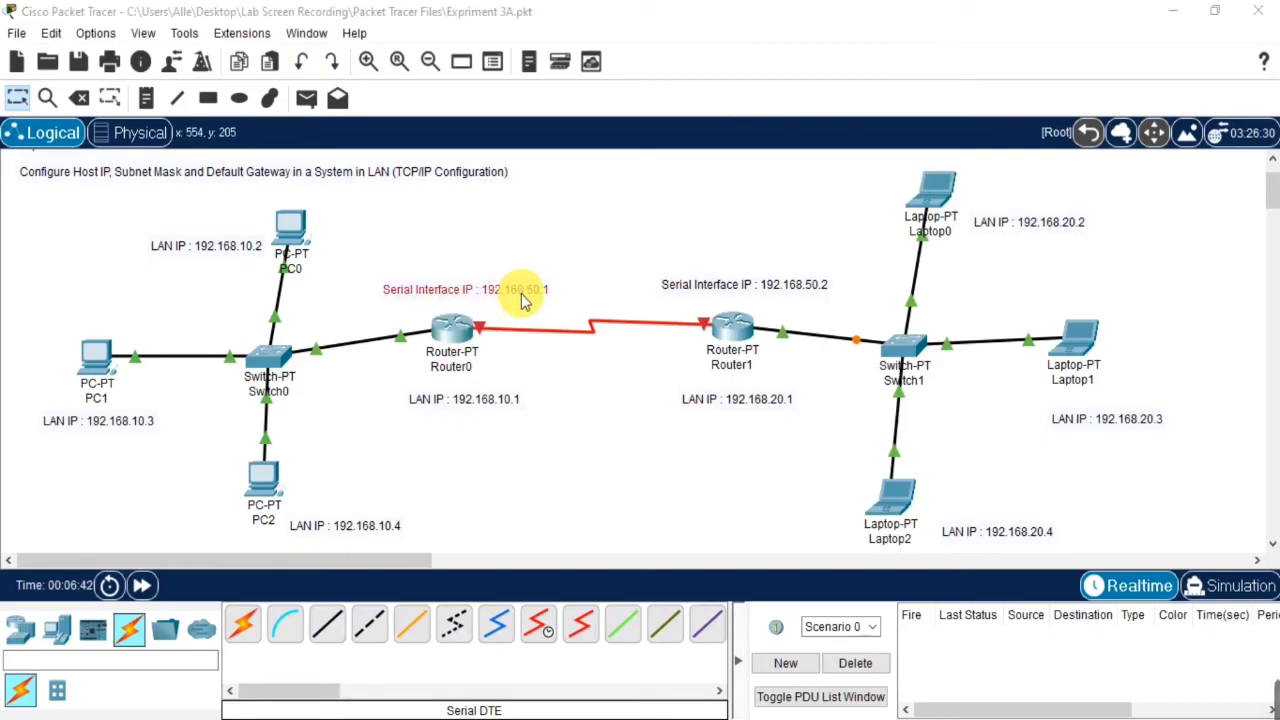
{"action": "left_click_drag", "start_coordinate": [450, 303], "coordinate": [392, 312]}
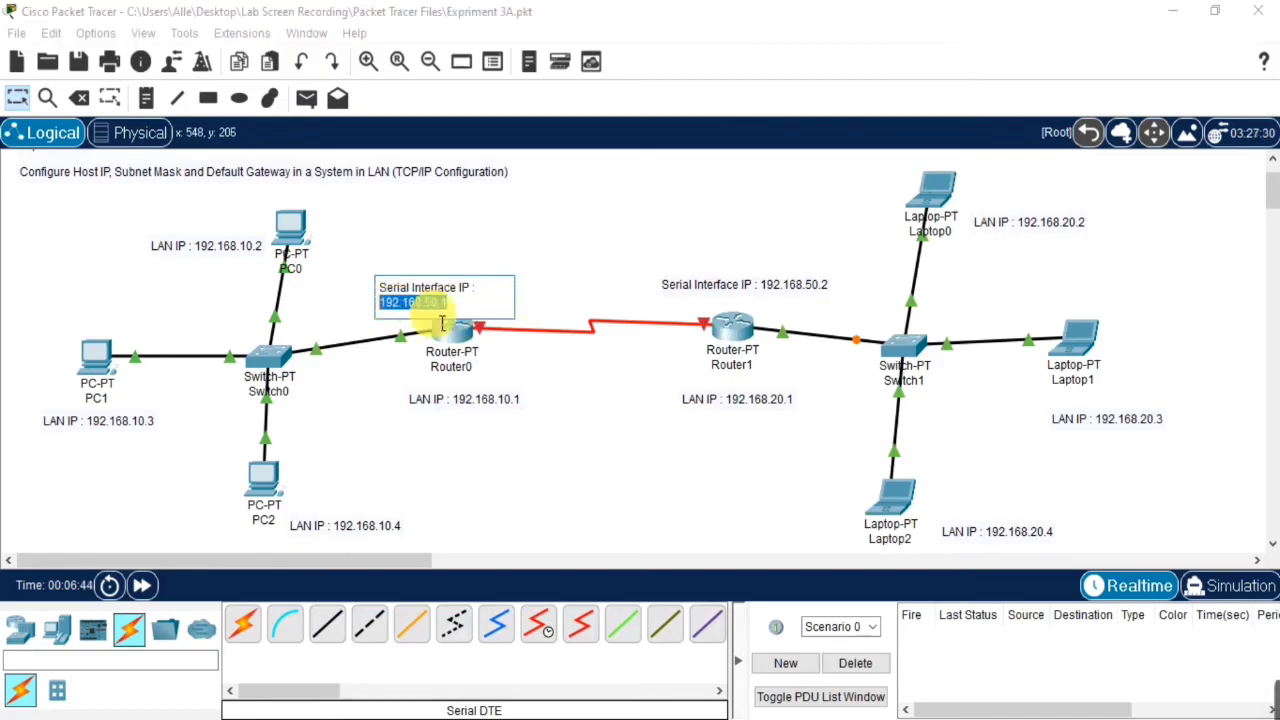
{"action": "left_click", "coordinate": [498, 462]}
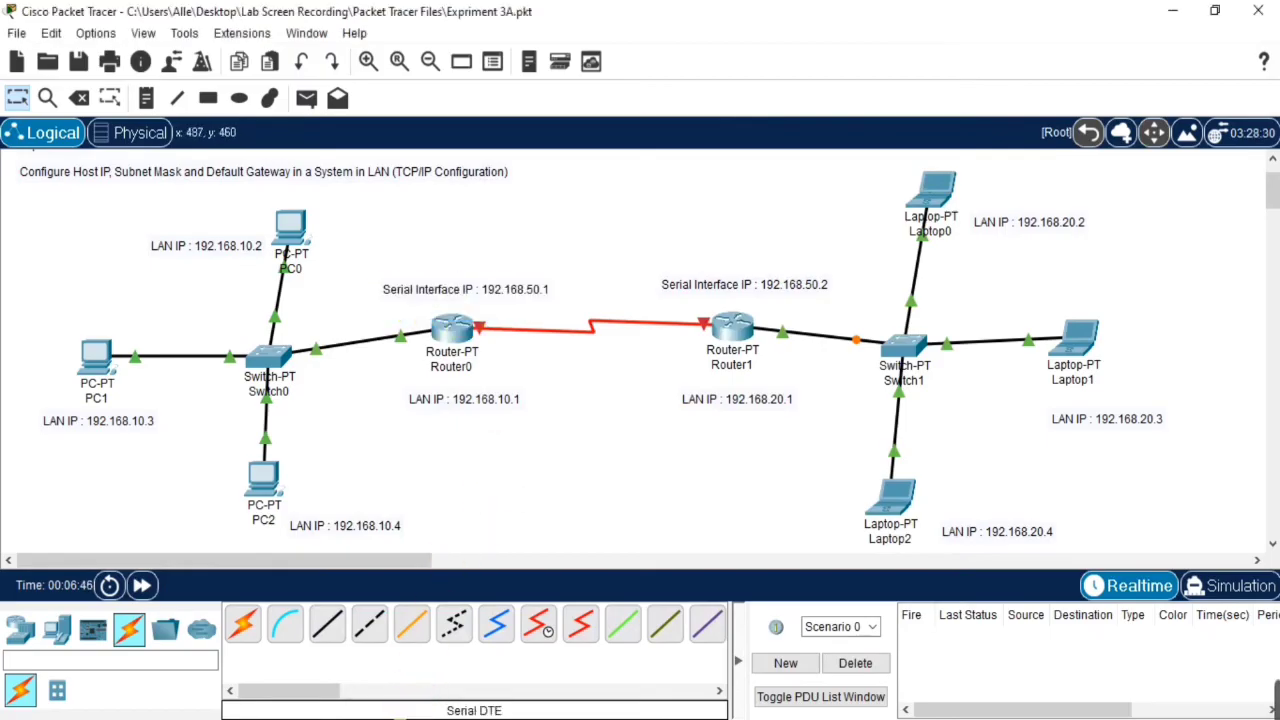
{"action": "mouse_move", "coordinate": [474, 712]}
{"action": "left_click", "coordinate": [486, 660]}
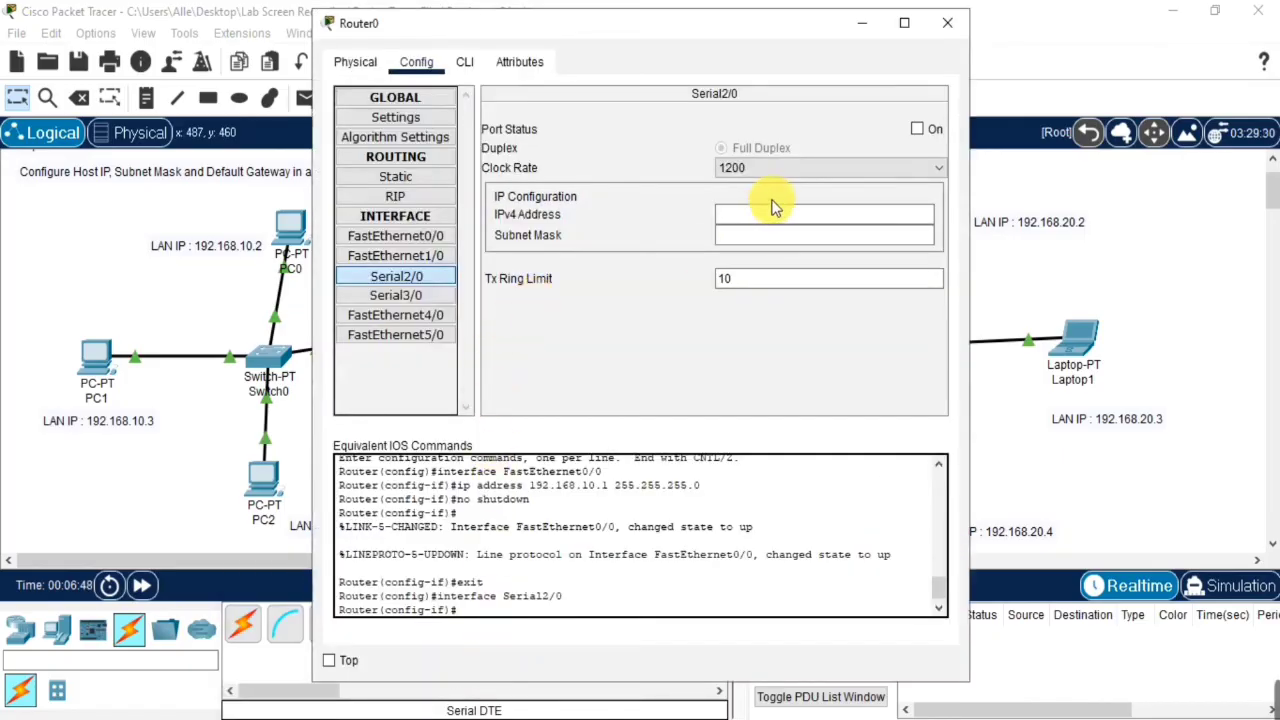
Set Router0's Serial2/0 clock rate 125000, address 192.168.50.1/255.255.255.0, and port on
{"action": "left_click", "coordinate": [759, 167]}
{"action": "left_click", "coordinate": [748, 318]}
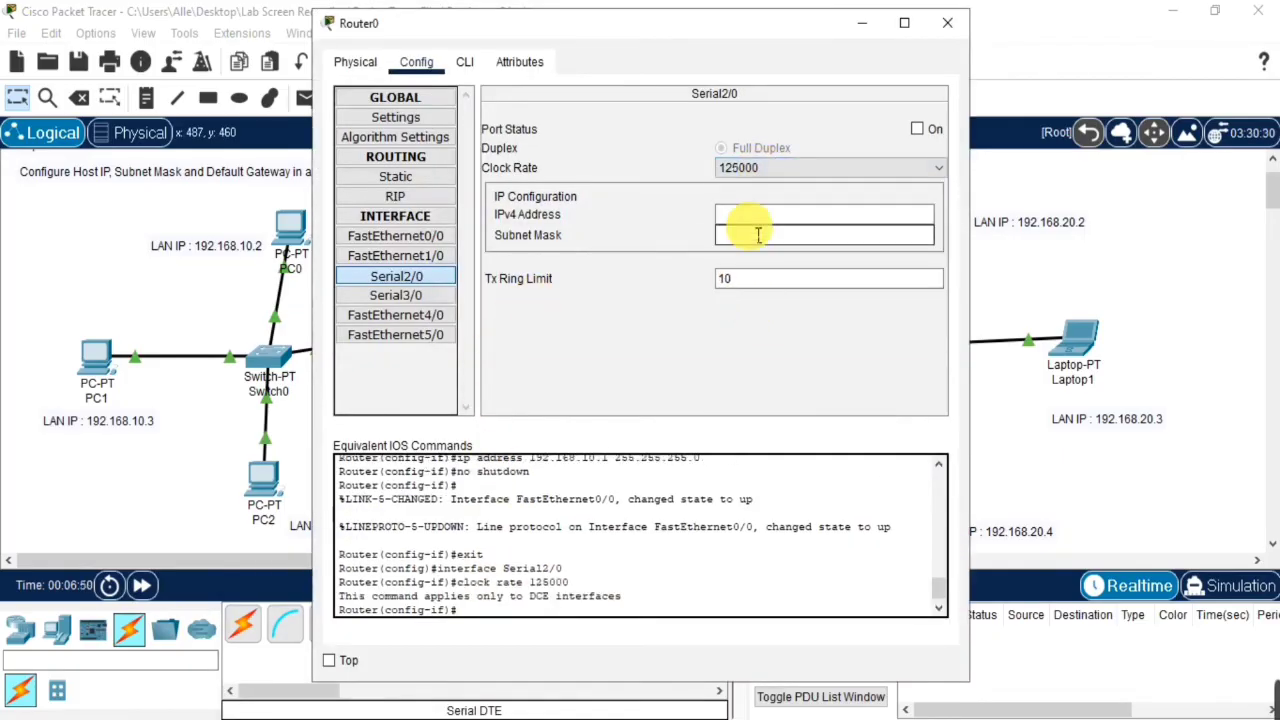
{"action": "left_click", "coordinate": [758, 222]}
{"action": "type", "text": "192.168.50.1"}
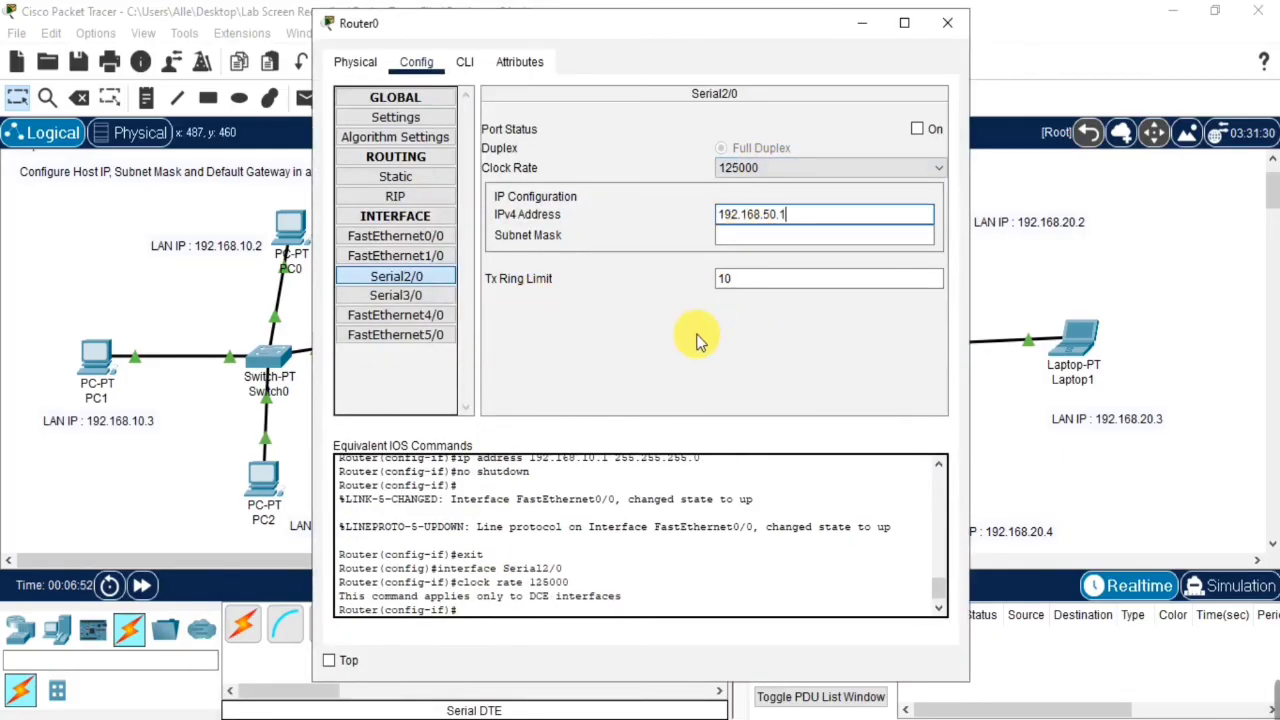
{"action": "key", "text": "Tab"}
{"action": "left_click", "coordinate": [915, 131]}
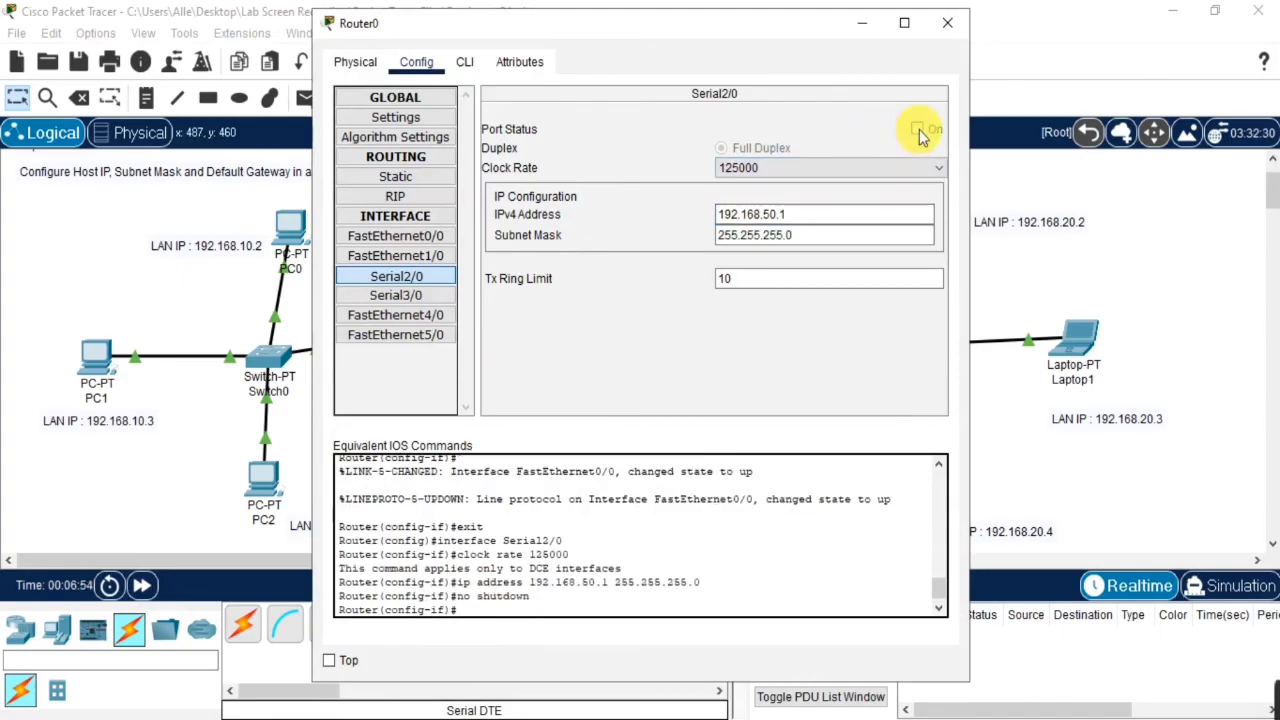
{"action": "left_click", "coordinate": [963, 30]}
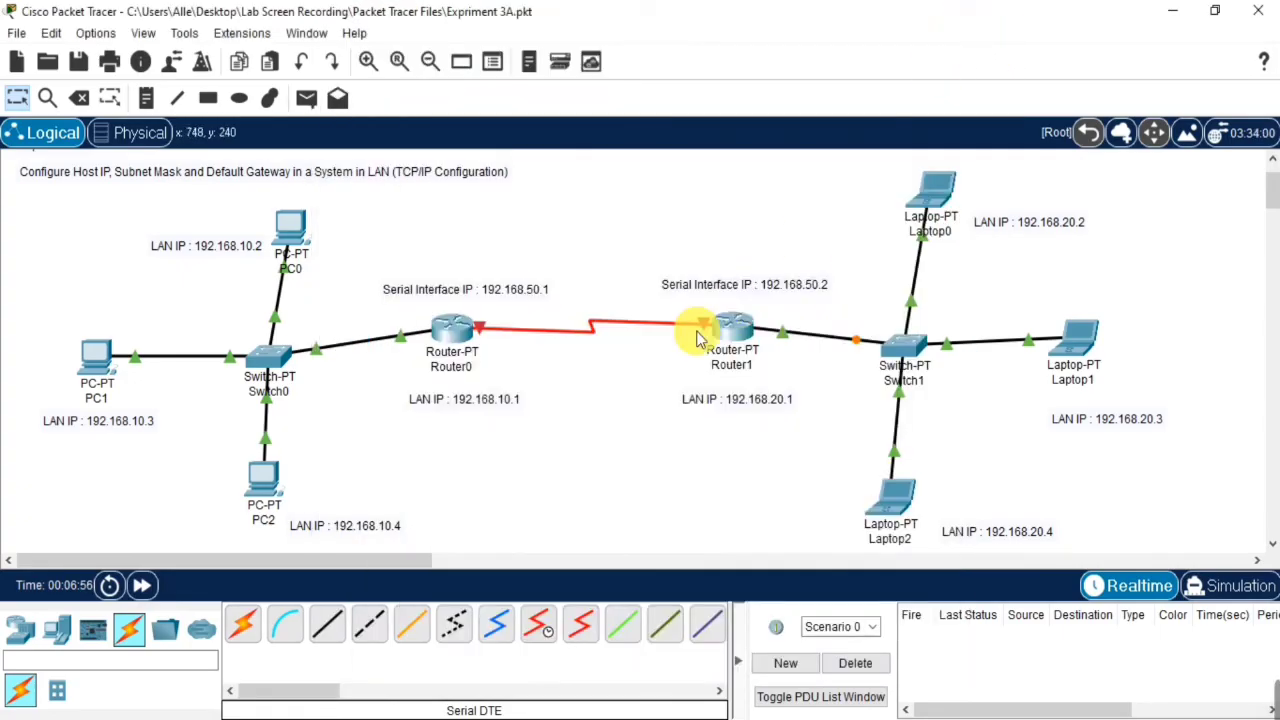
Check Router1's serial interface note, leaving it at 192.168.50.2
{"action": "double_click", "coordinate": [766, 286]}
{"action": "left_click_drag", "start_coordinate": [737, 296], "coordinate": [684, 311]}
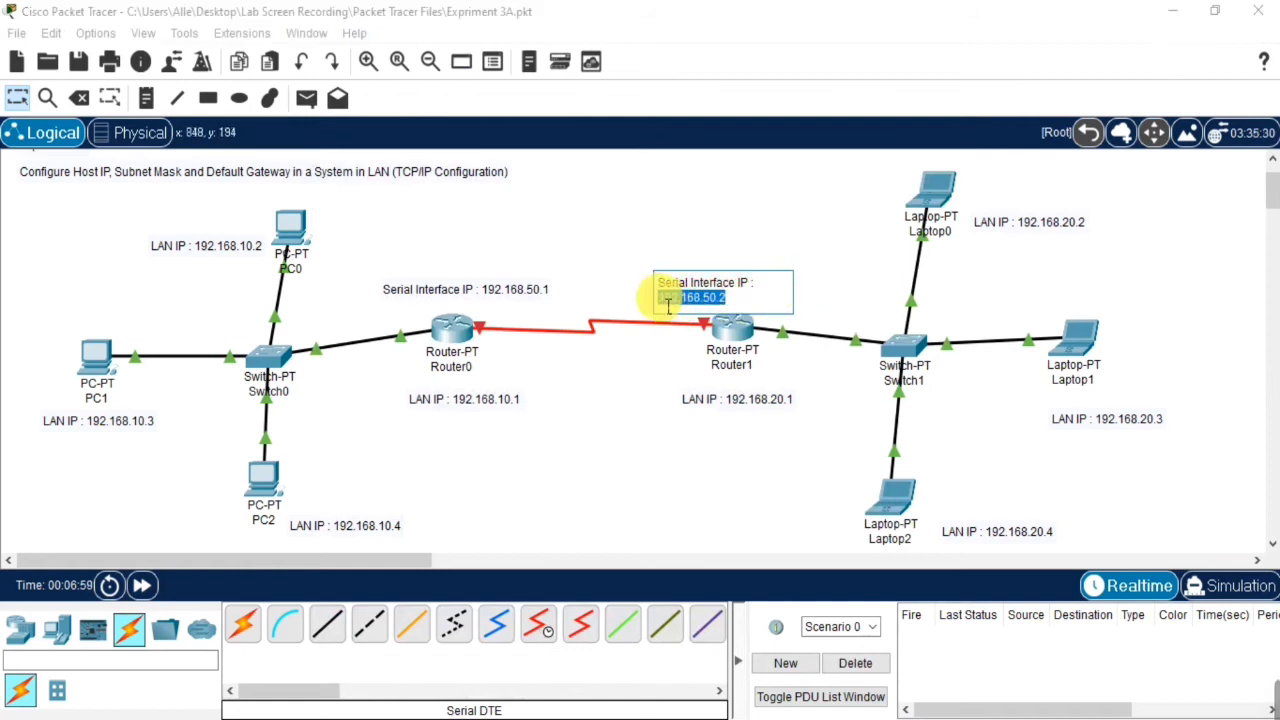
{"action": "left_click", "coordinate": [630, 395]}
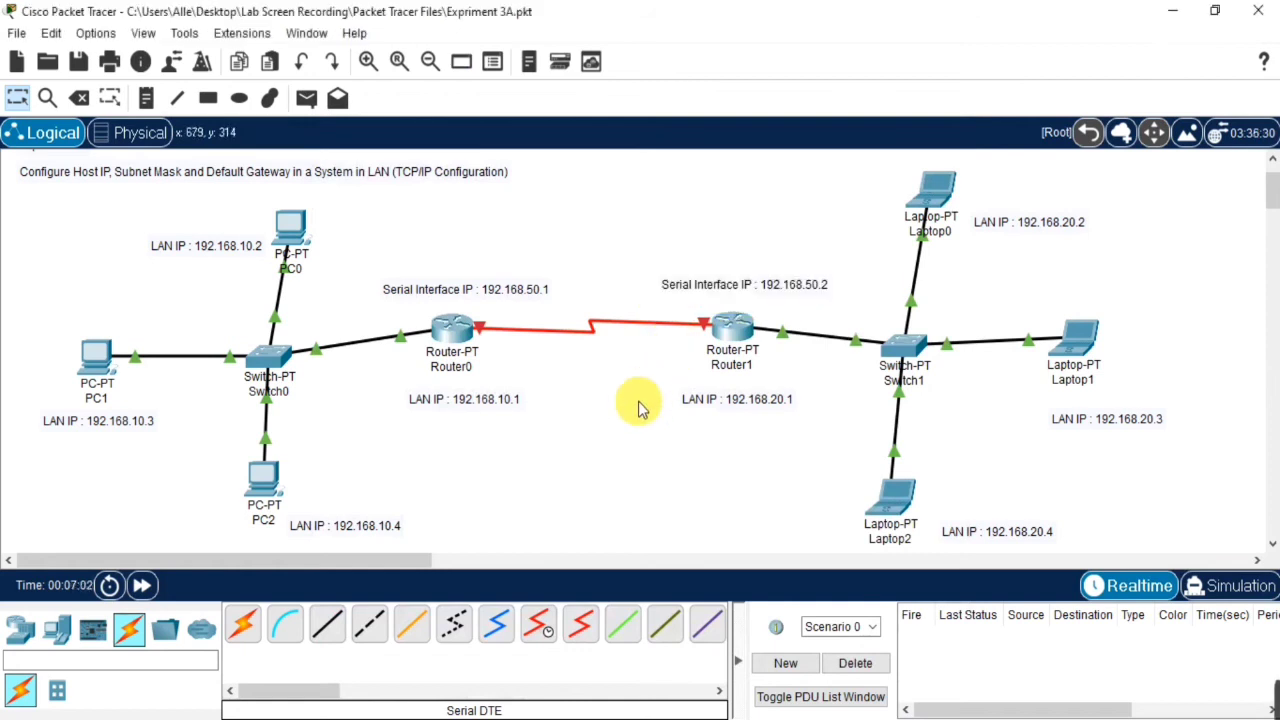
Set Router1's Serial2/0 clock rate 125000, port on, address 192.168.50.2/255.255.255.0
{"action": "left_click", "coordinate": [729, 335]}
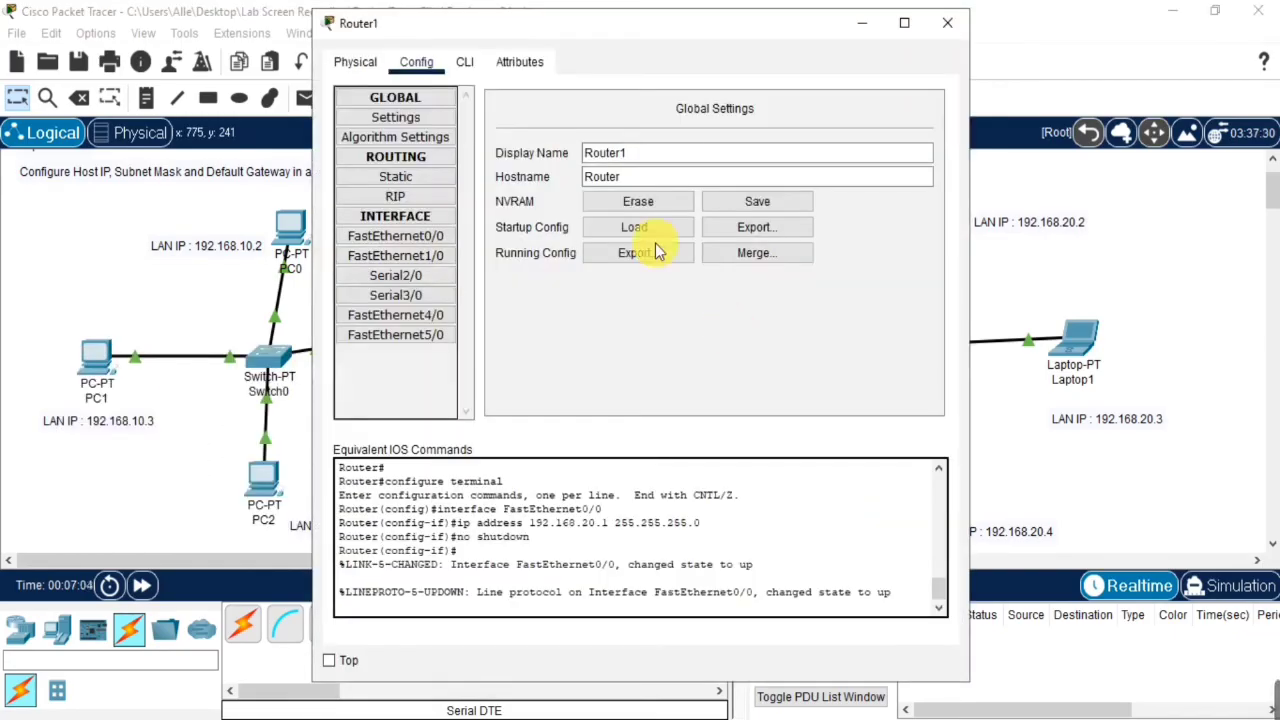
{"action": "left_click", "coordinate": [434, 276]}
{"action": "left_click", "coordinate": [820, 168]}
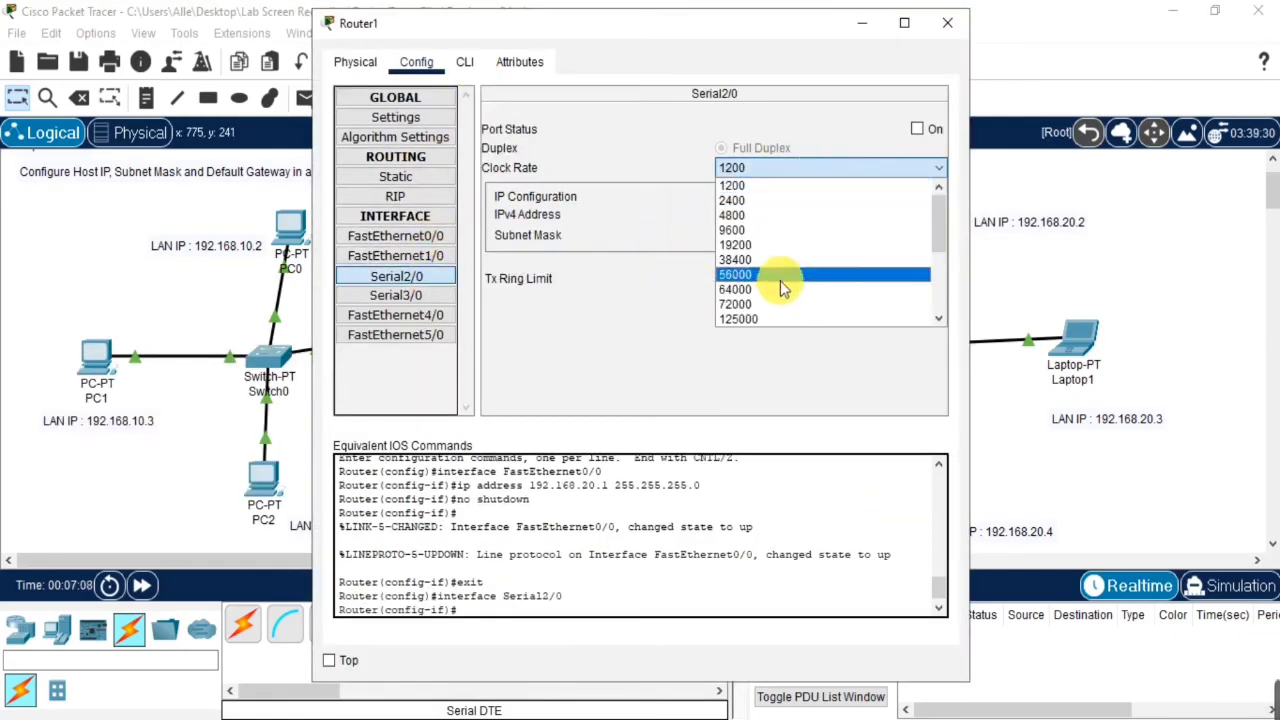
{"action": "left_click", "coordinate": [774, 316]}
{"action": "left_click", "coordinate": [917, 130]}
{"action": "left_click", "coordinate": [844, 215]}
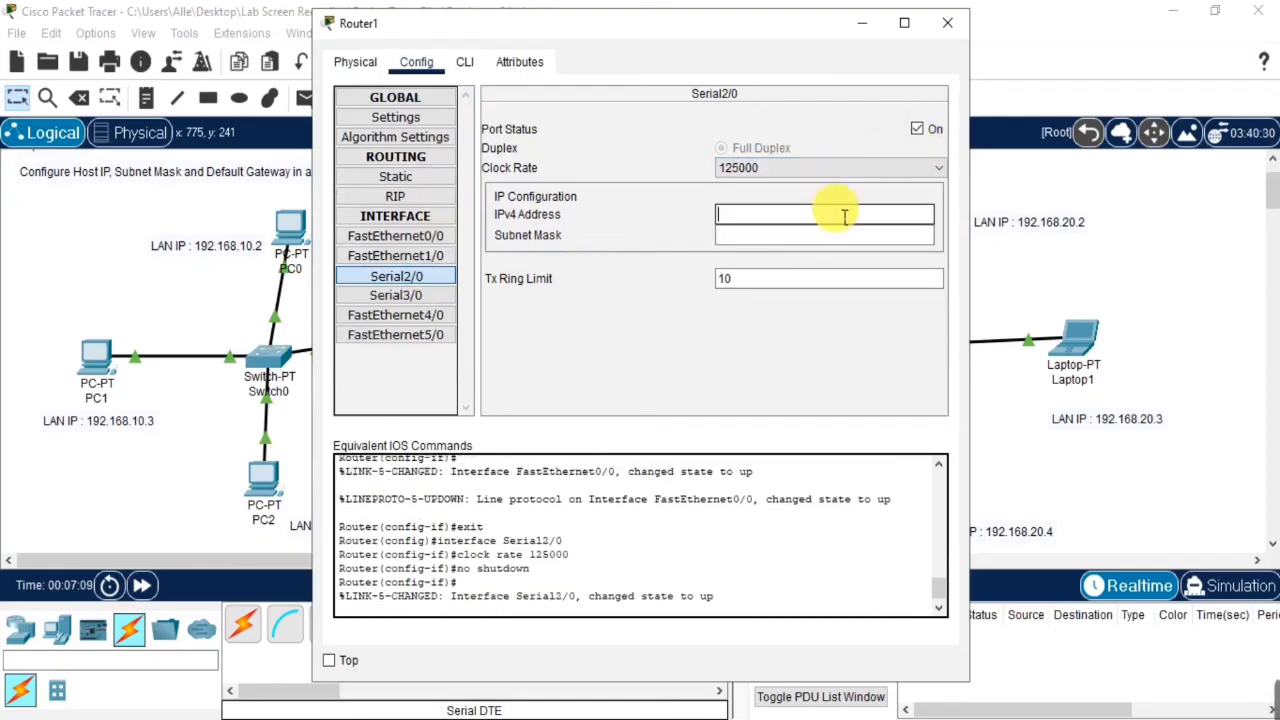
{"action": "type", "text": "192.168.50.2"}
{"action": "key", "text": "Tab"}
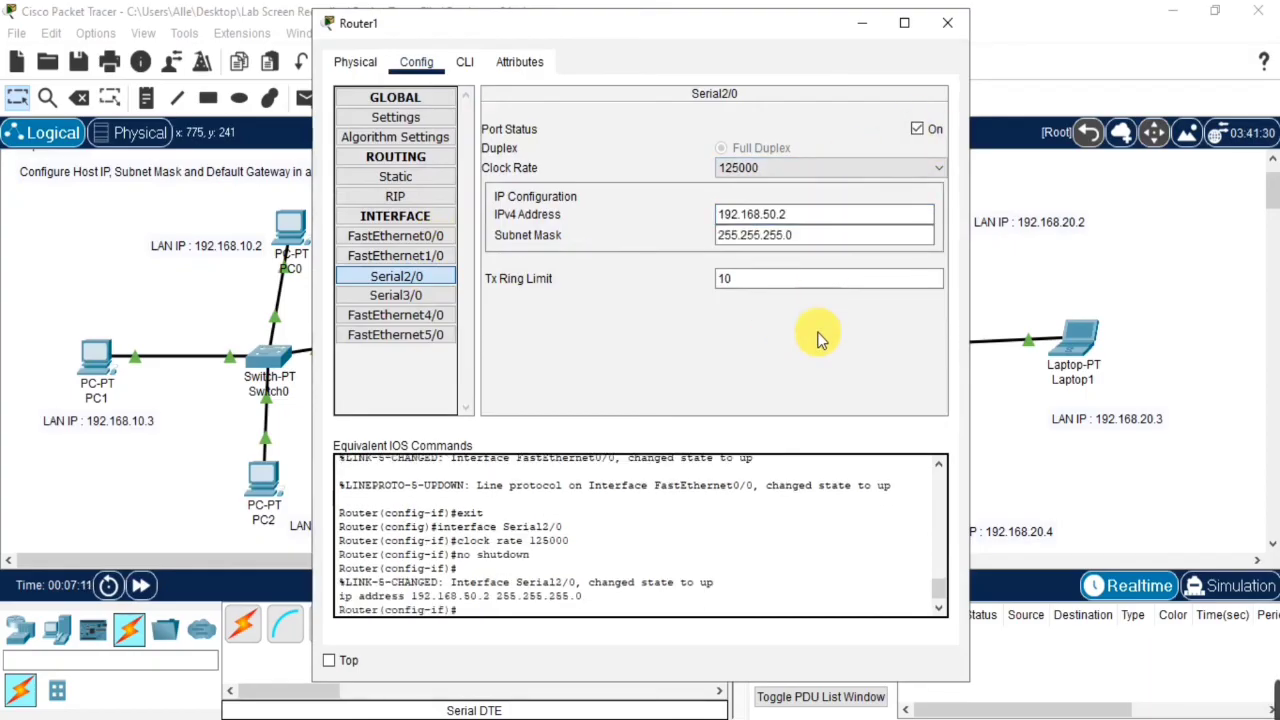
{"action": "left_click", "coordinate": [944, 23]}
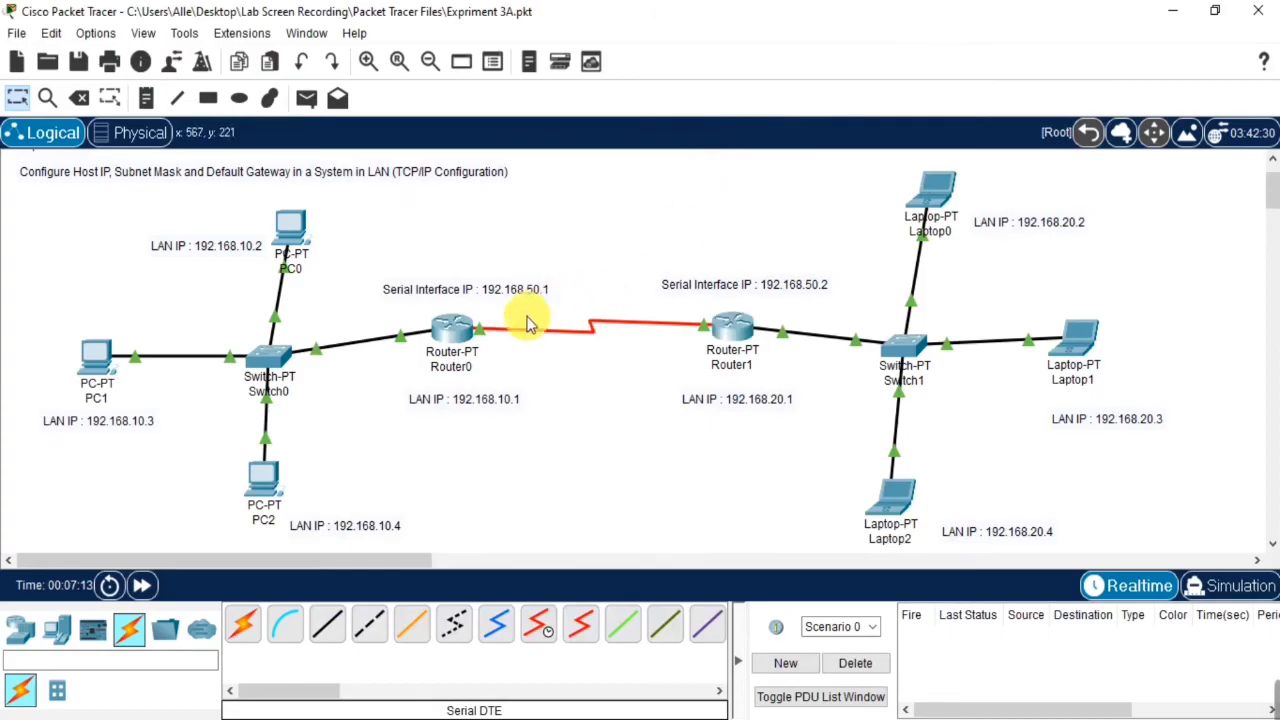
Start a Router0 static route with destination network 0.0.0.0 and mask 0.0.0.0
{"action": "mouse_move", "coordinate": [705, 348]}
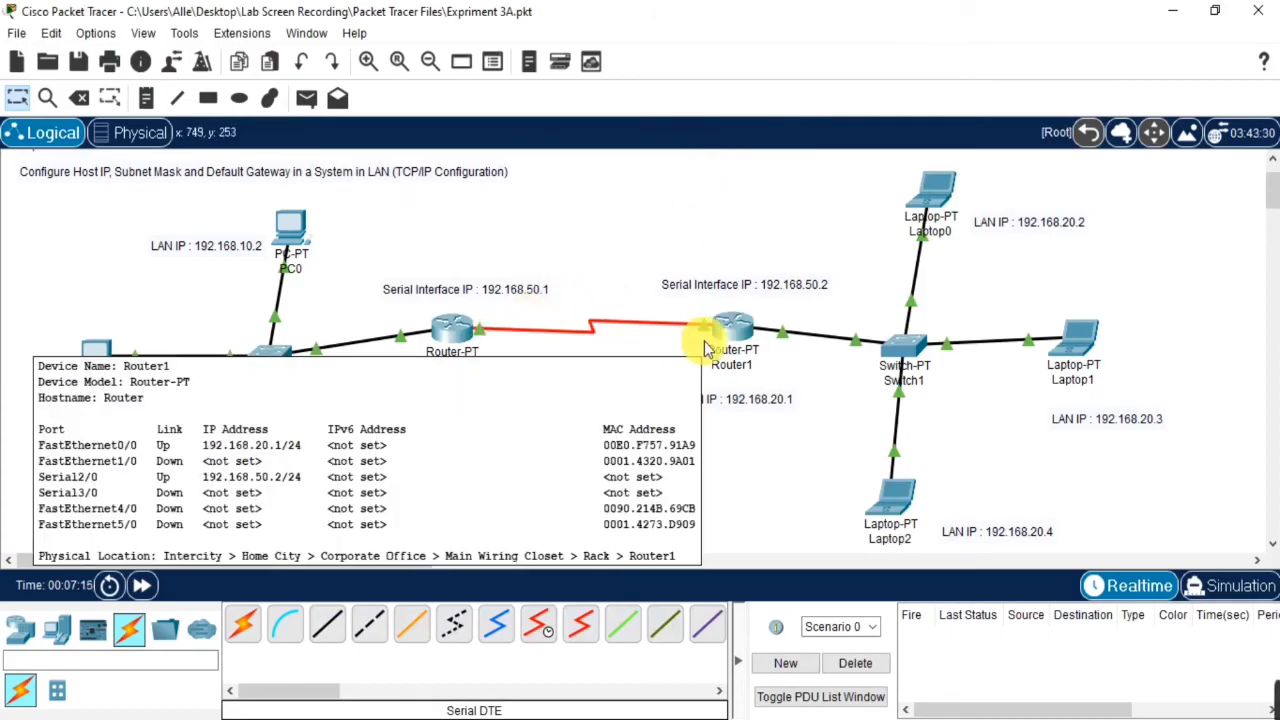
{"action": "left_click", "coordinate": [445, 337]}
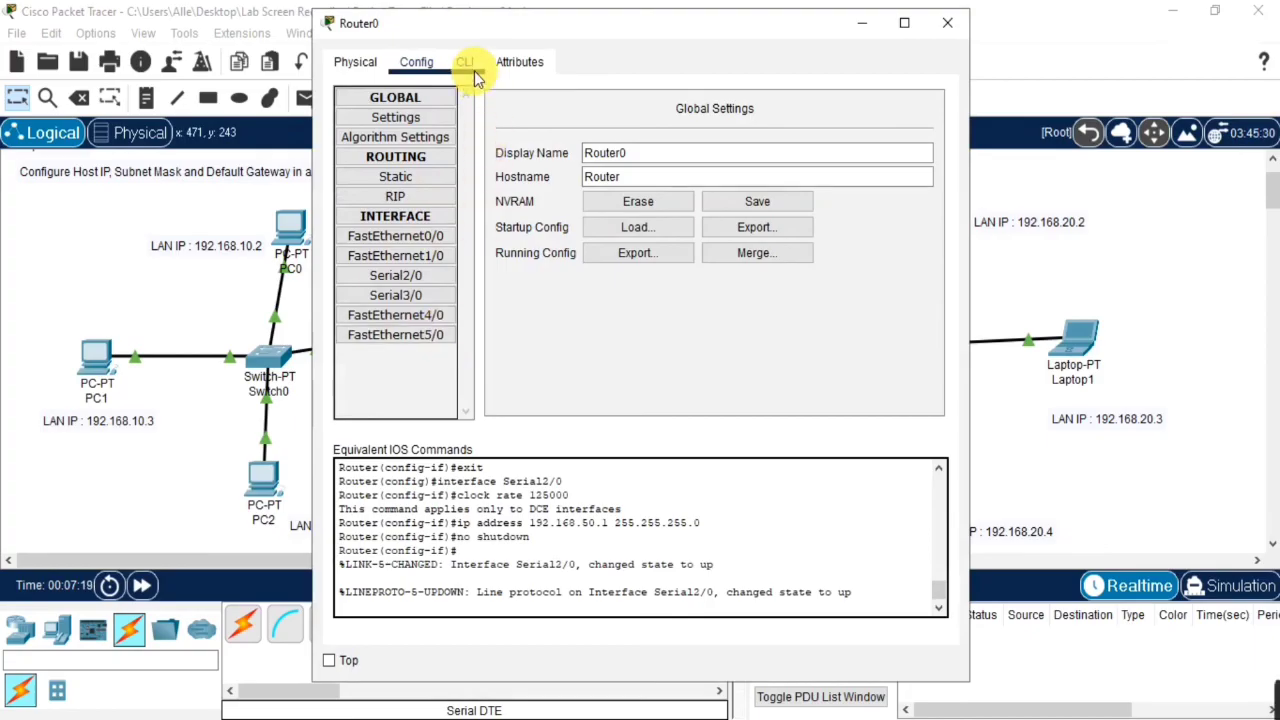
{"action": "left_click", "coordinate": [426, 177]}
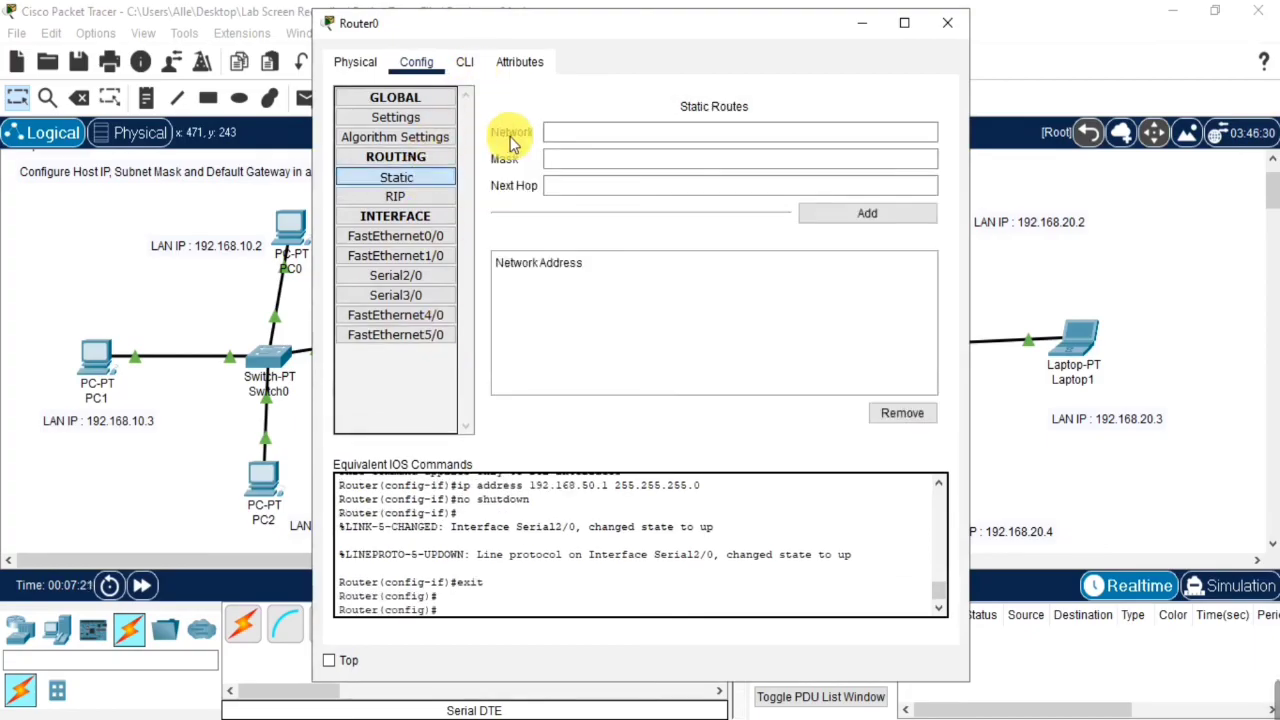
{"action": "left_click", "coordinate": [576, 145]}
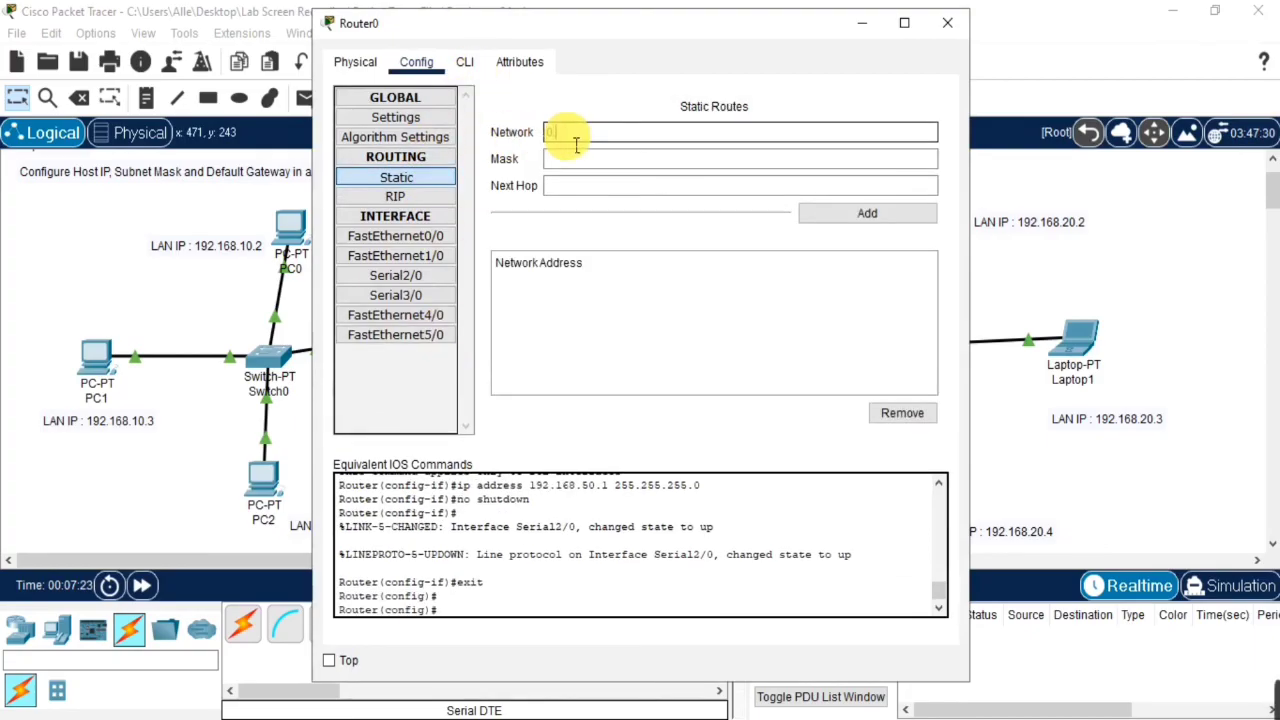
{"action": "type", "text": "0.0.0.0"}
{"action": "left_click", "coordinate": [579, 166]}
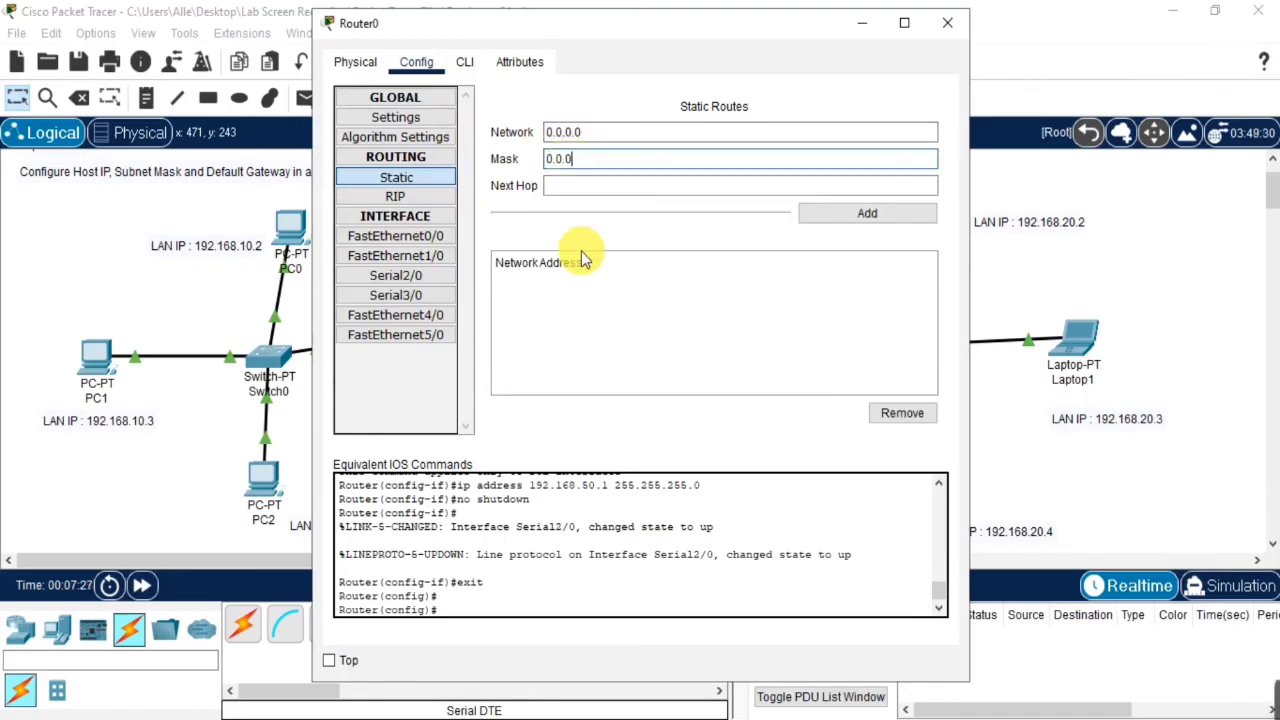
{"action": "left_click", "coordinate": [583, 190]}
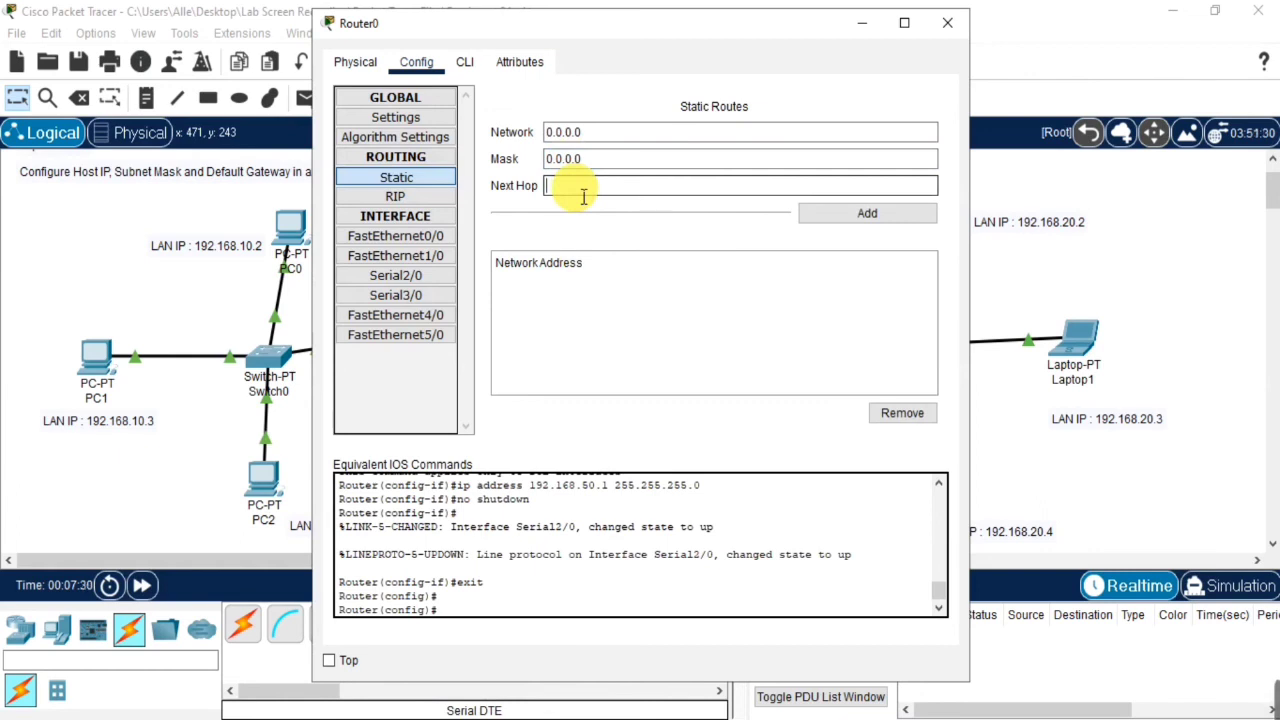
Copy 192.168.50.2 from Router1's serial note, paste it as next hop, and add the route
{"action": "left_click", "coordinate": [855, 22]}
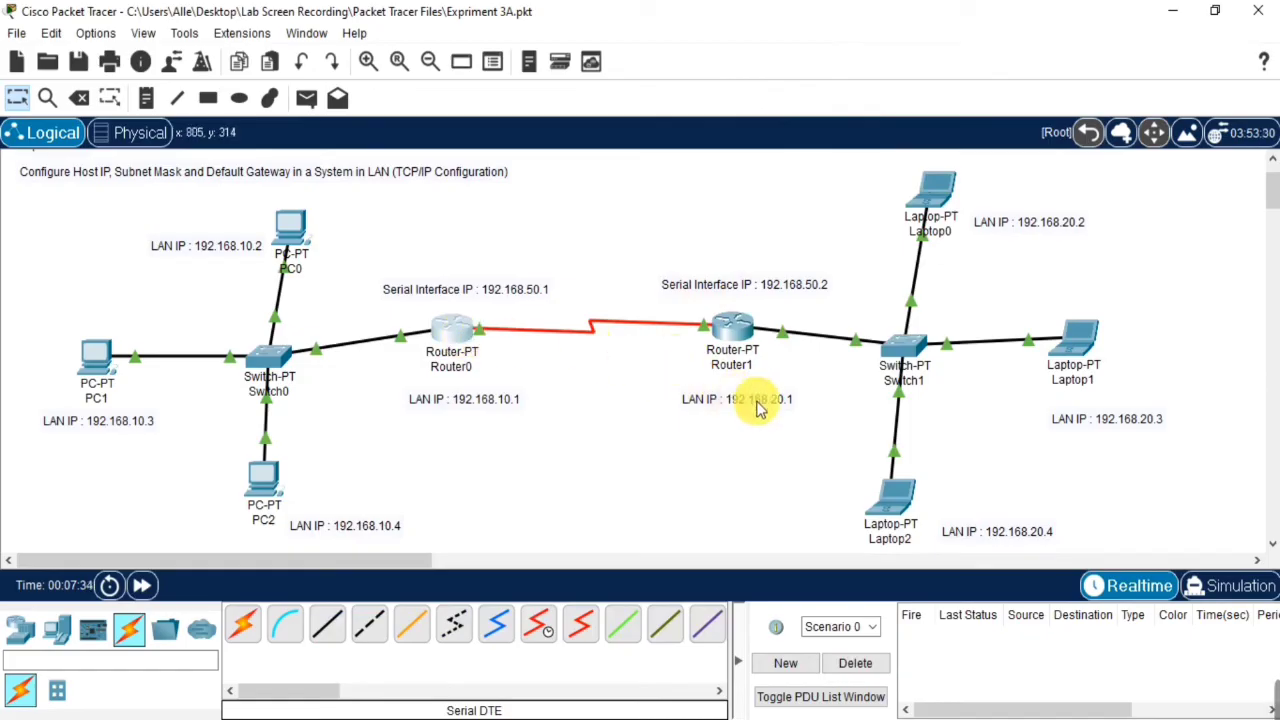
{"action": "double_click", "coordinate": [798, 288]}
{"action": "left_click_drag", "start_coordinate": [727, 298], "coordinate": [657, 298]}
{"action": "key", "text": "ctrl+c"}
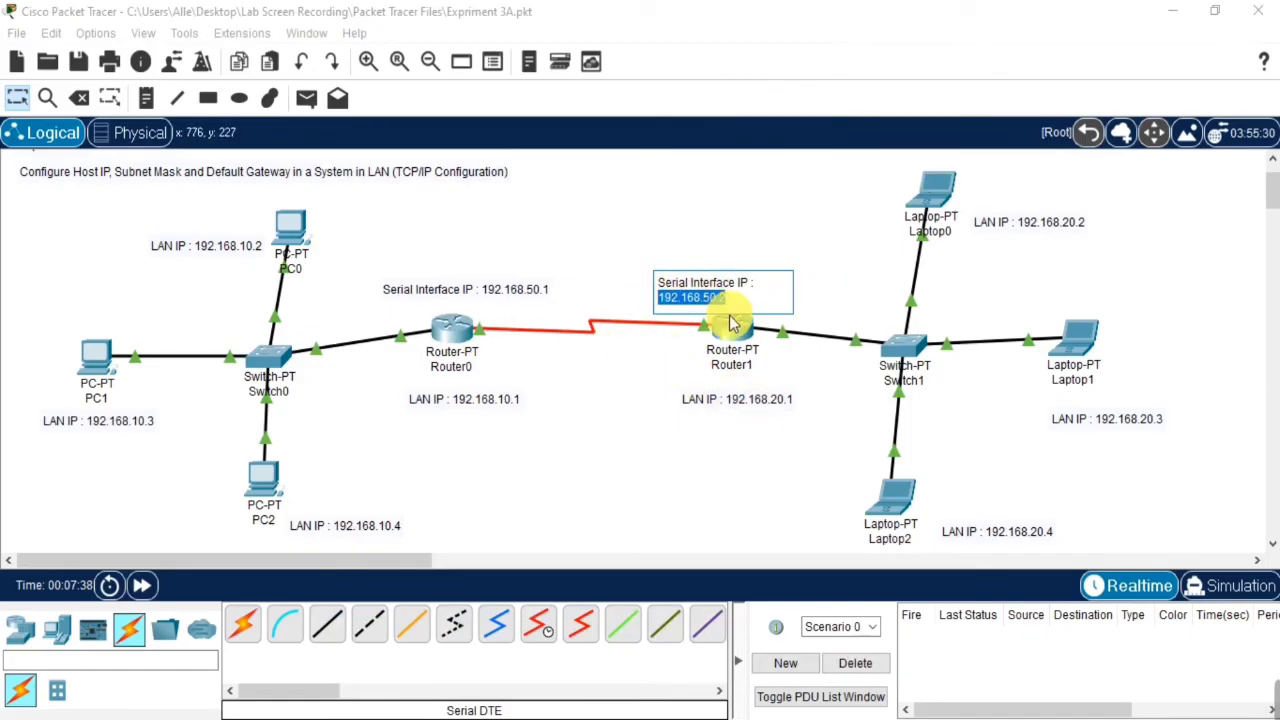
{"action": "left_click", "coordinate": [390, 718]}
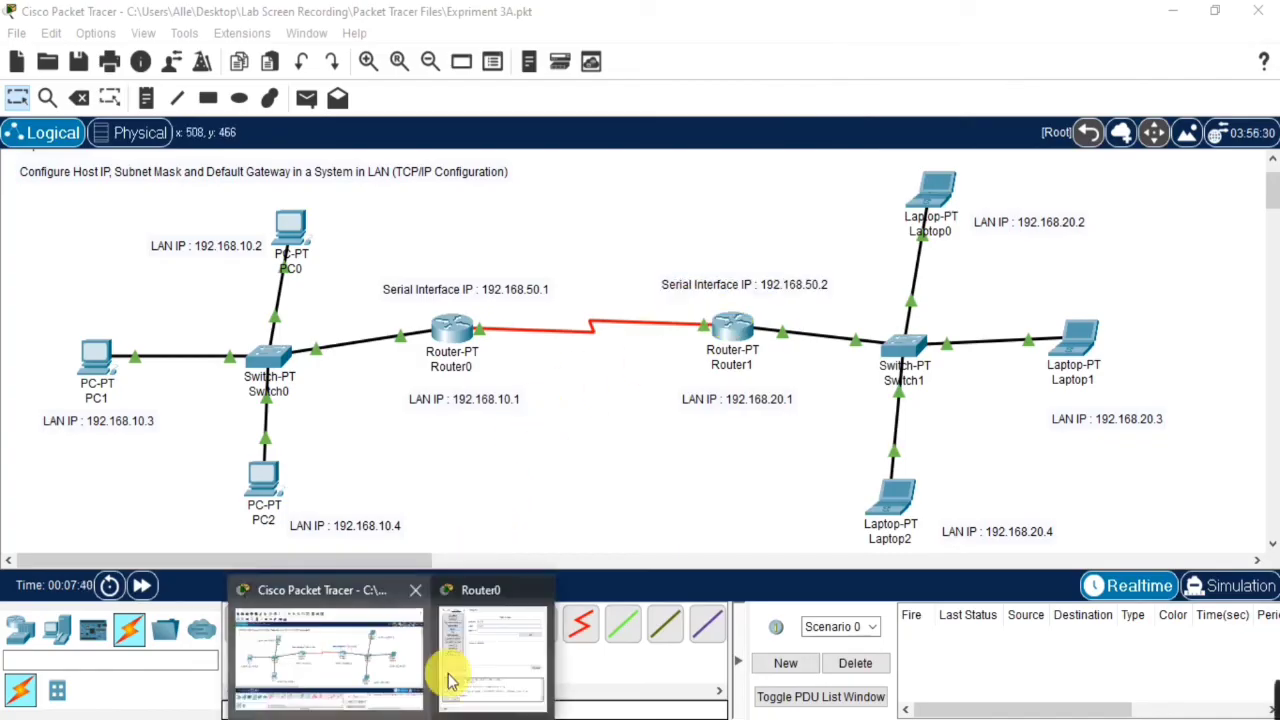
{"action": "left_click", "coordinate": [448, 681]}
{"action": "left_click", "coordinate": [659, 187]}
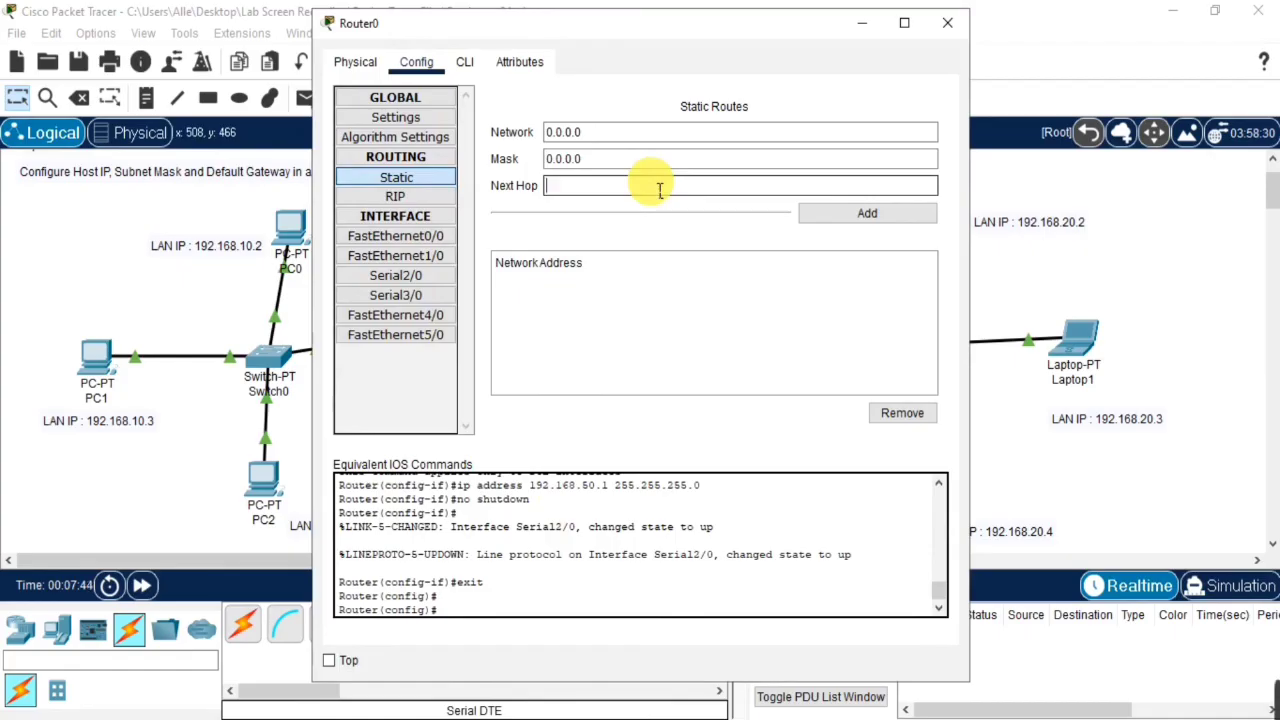
{"action": "key", "text": "ctrl+v"}
{"action": "left_click", "coordinate": [836, 216]}
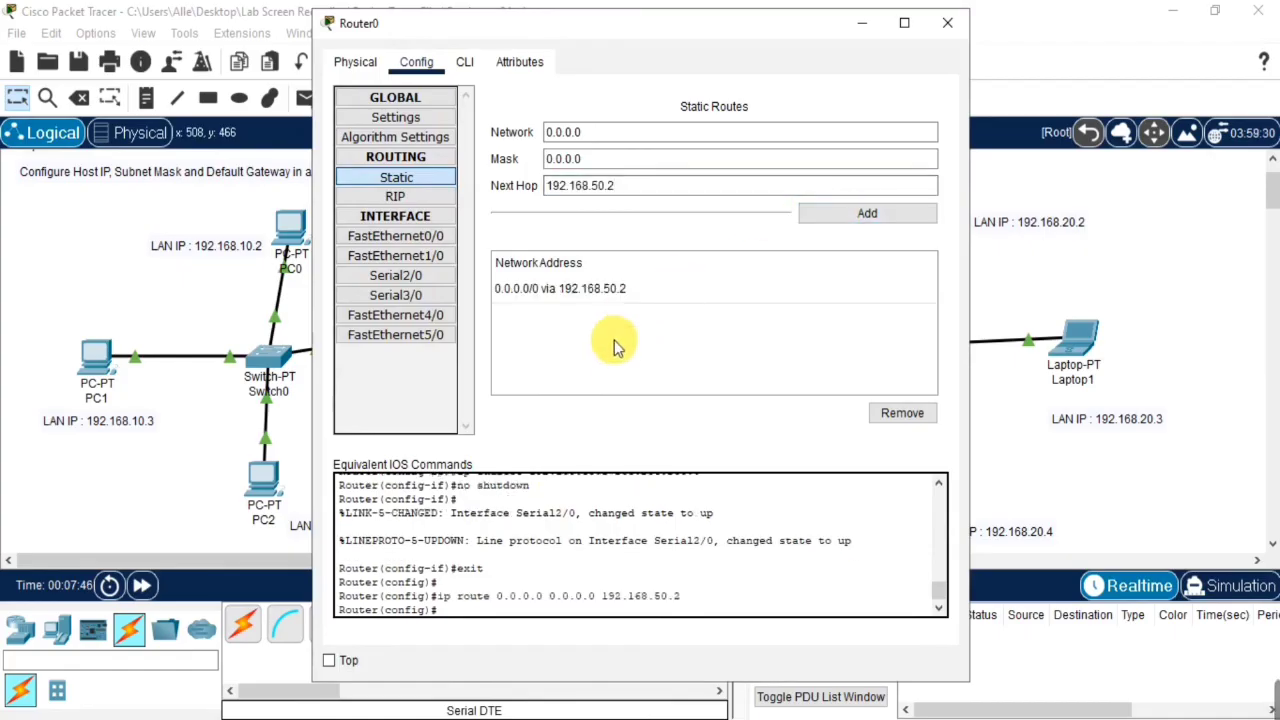
{"action": "left_click", "coordinate": [946, 36]}
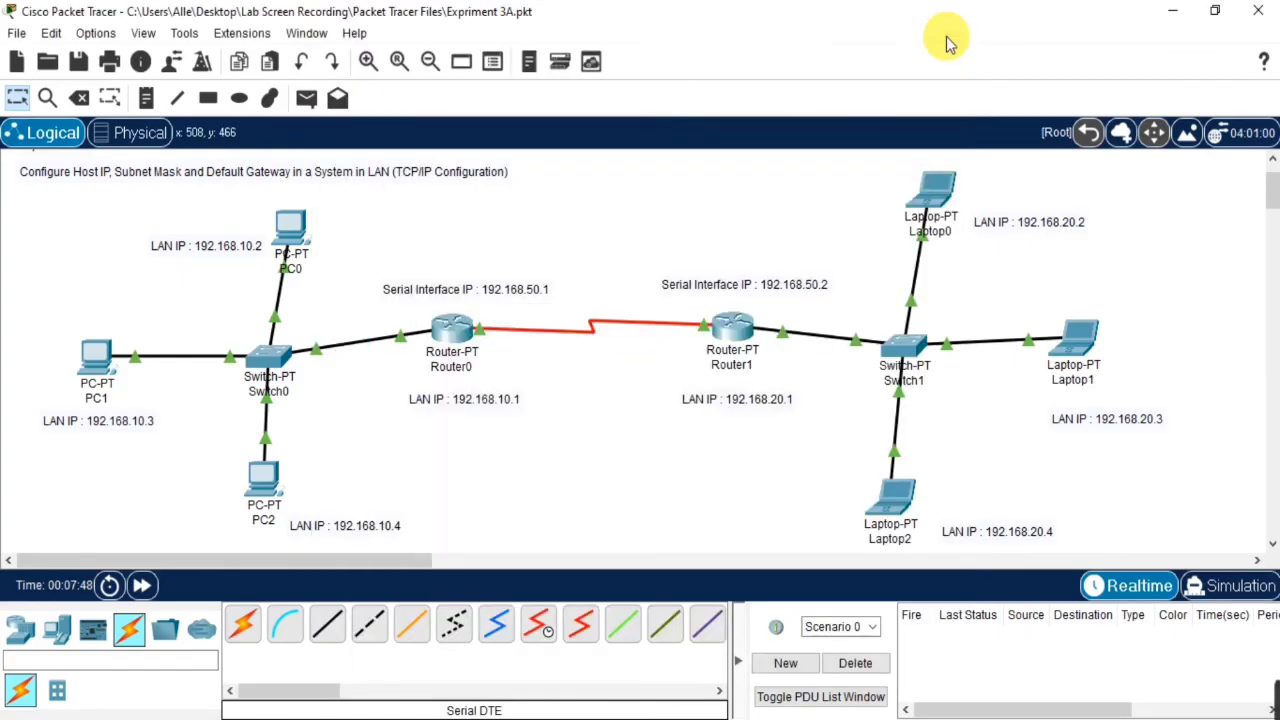
Select Router0's serial address 192.168.50.1 in its topology note
{"action": "double_click", "coordinate": [515, 292]}
{"action": "left_click_drag", "start_coordinate": [466, 309], "coordinate": [397, 315]}
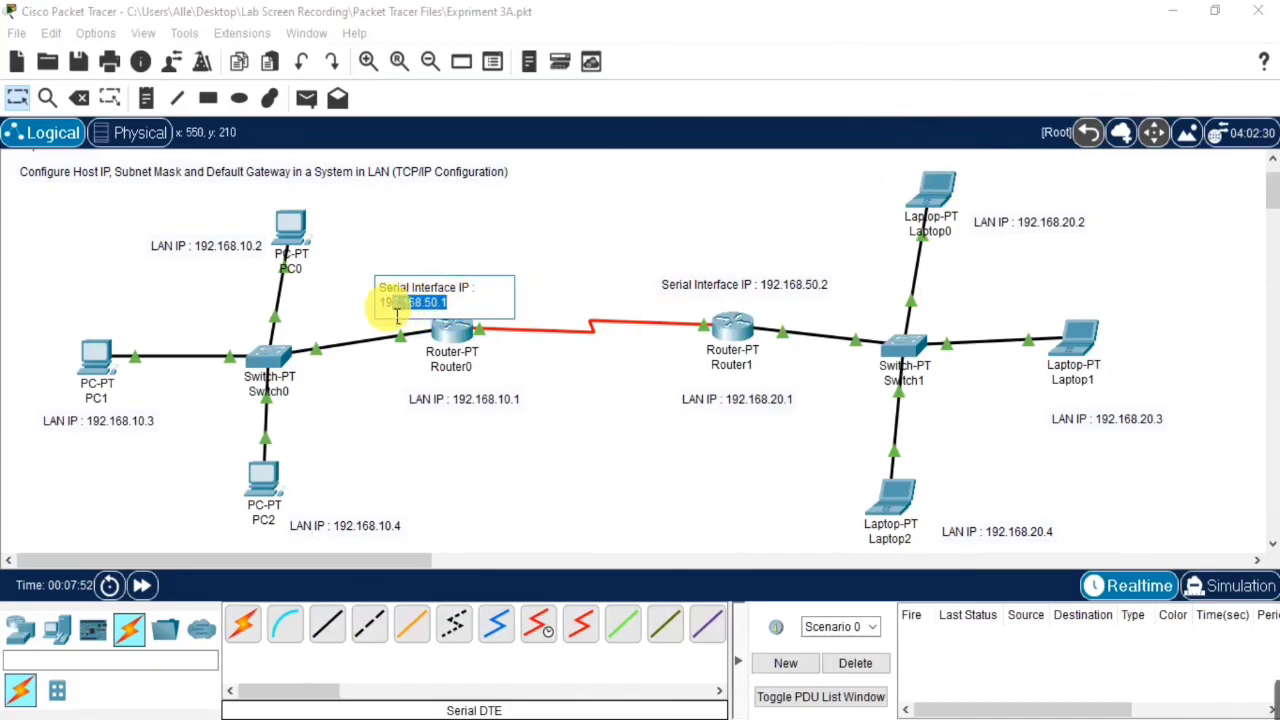
{"action": "left_click", "coordinate": [606, 401]}
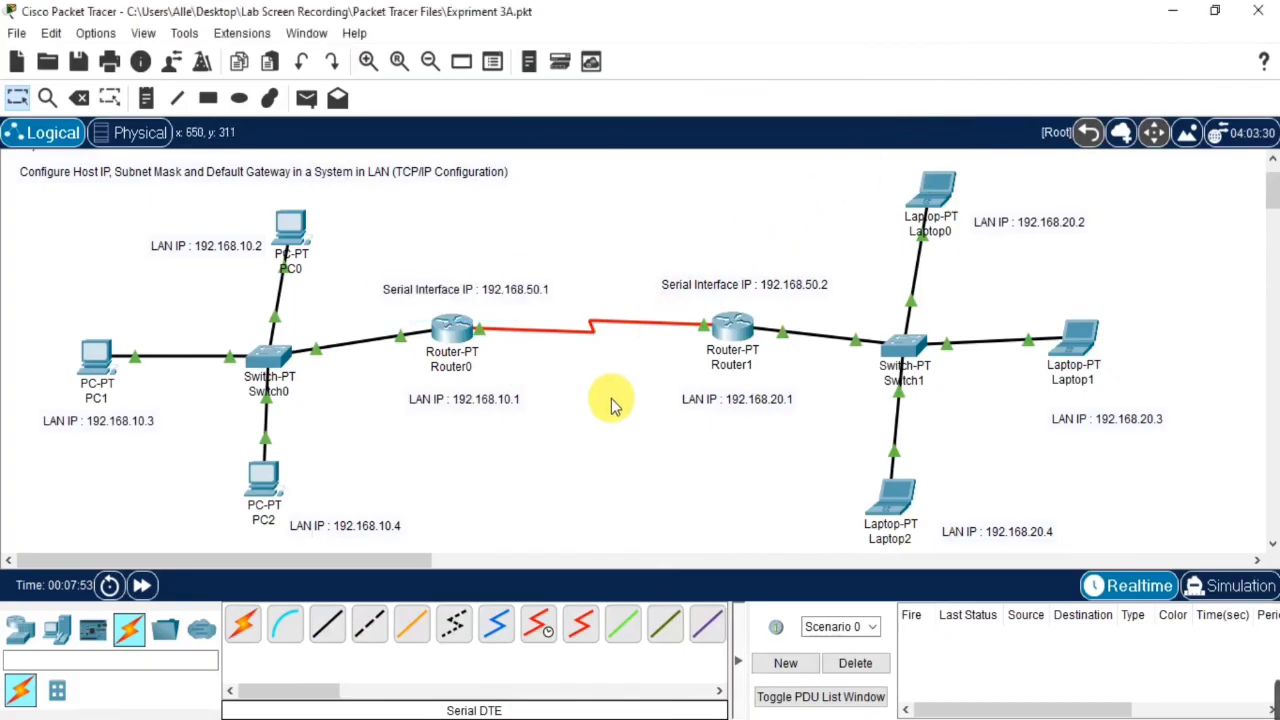
Add a Router1 static route: network 0.0.0.0, mask 0.0.0.0, next hop 192.168.50.1
{"action": "left_click", "coordinate": [737, 335]}
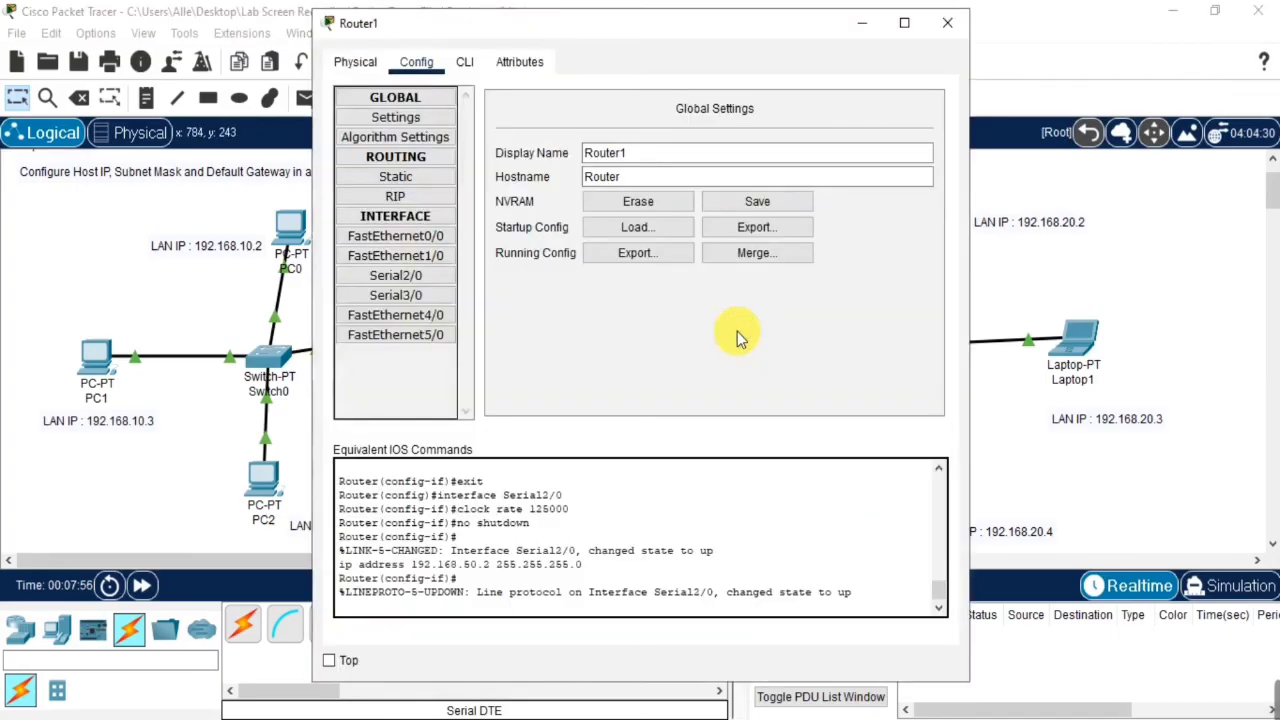
{"action": "left_click", "coordinate": [410, 178]}
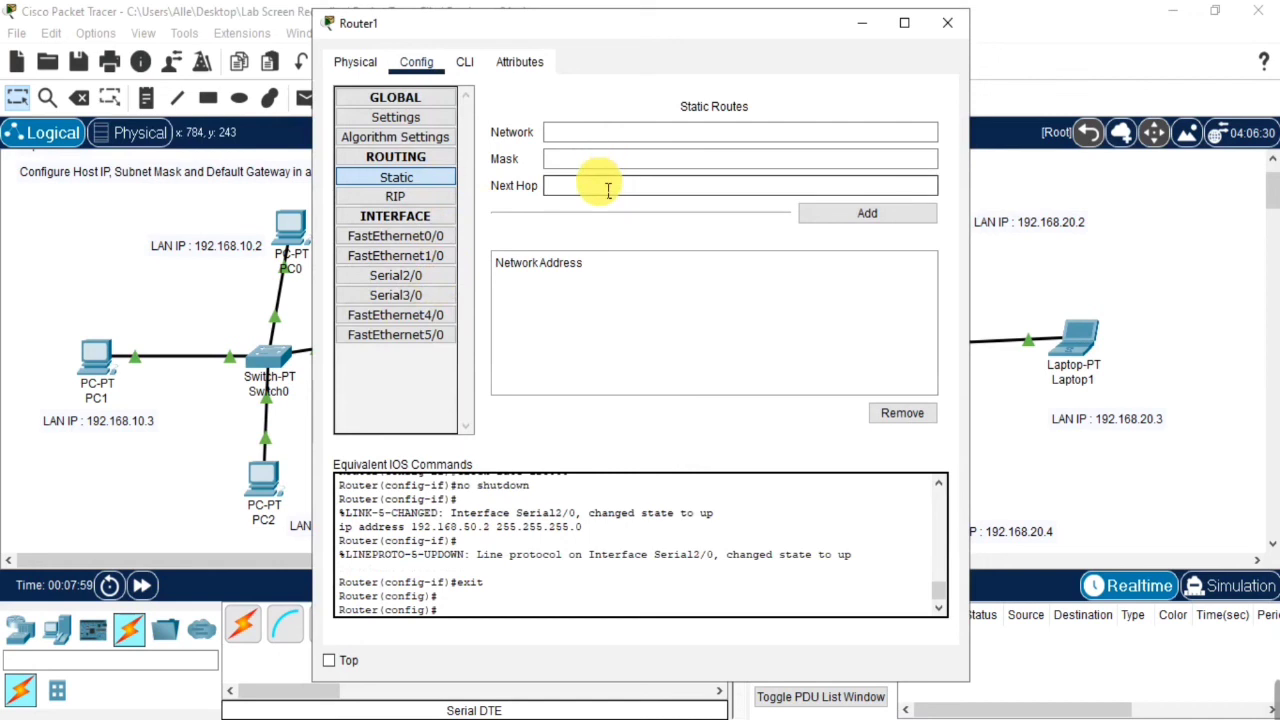
{"action": "left_click", "coordinate": [608, 186]}
{"action": "type", "text": "192.168.50.1"}
{"action": "left_click", "coordinate": [580, 131]}
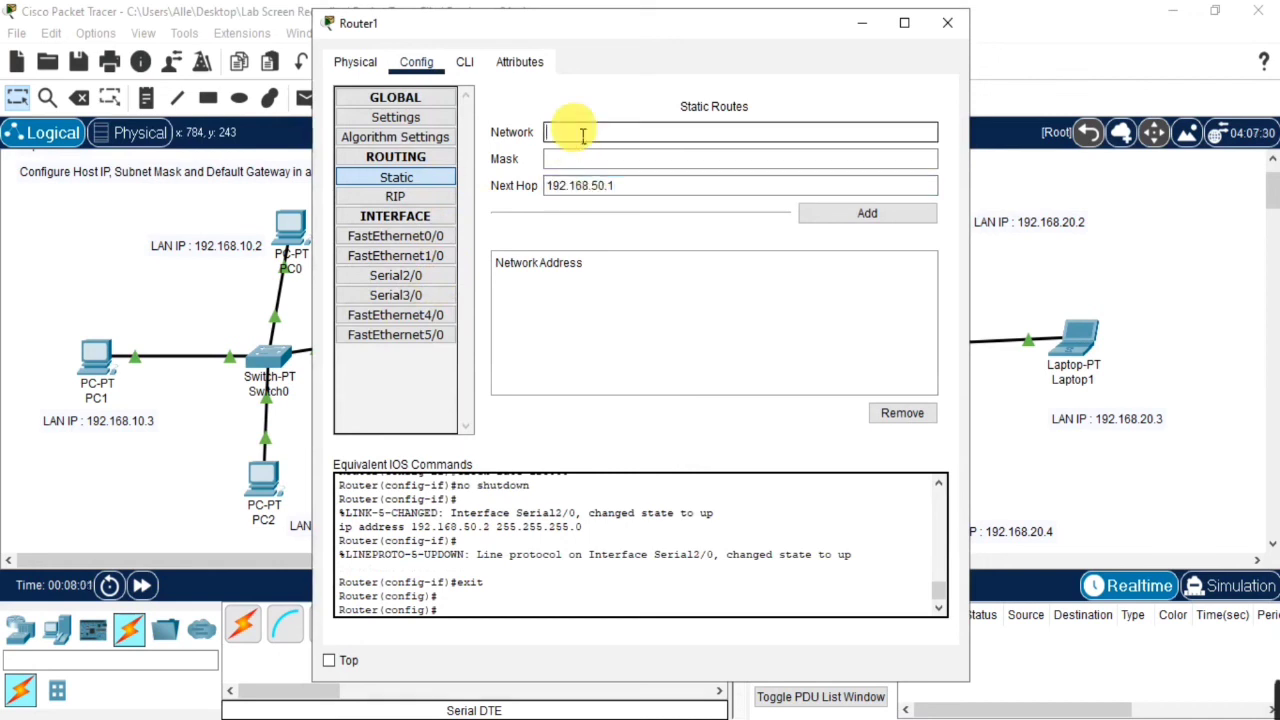
{"action": "type", "text": "0.0.0.0"}
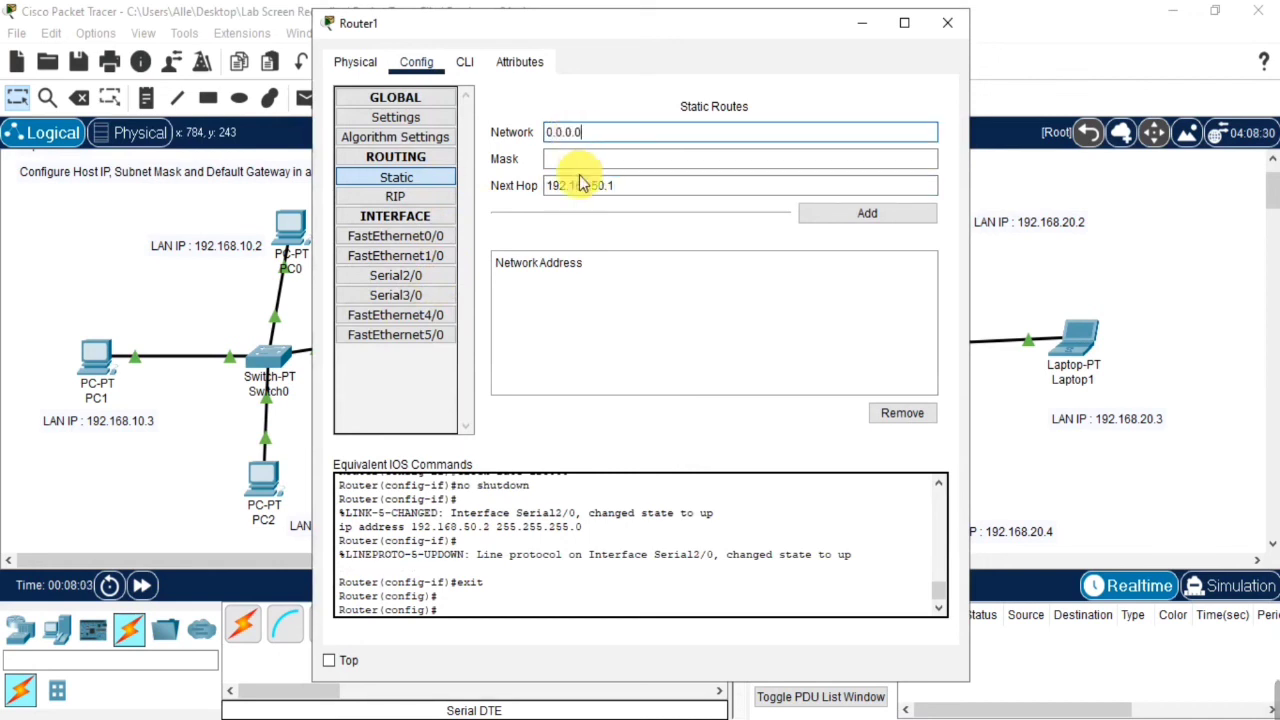
{"action": "left_click", "coordinate": [587, 163]}
{"action": "type", "text": "0.0.0"}
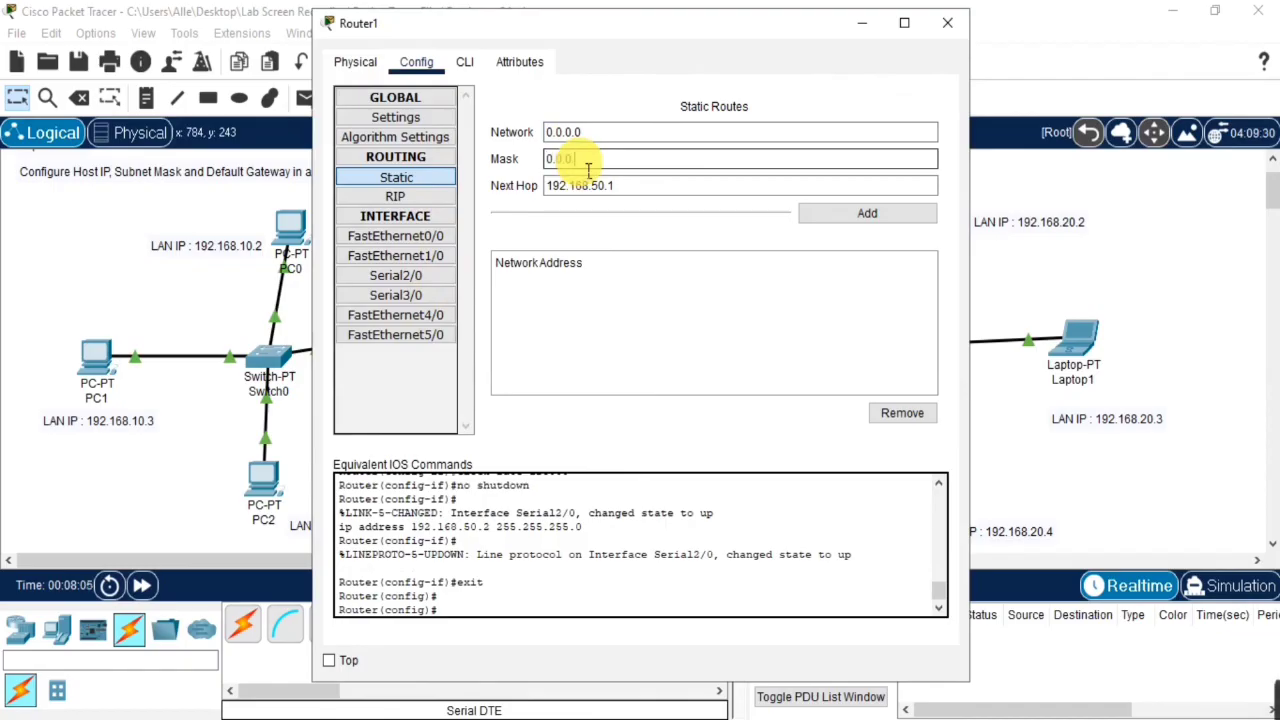
{"action": "type", "text": ".0"}
{"action": "left_click", "coordinate": [854, 216]}
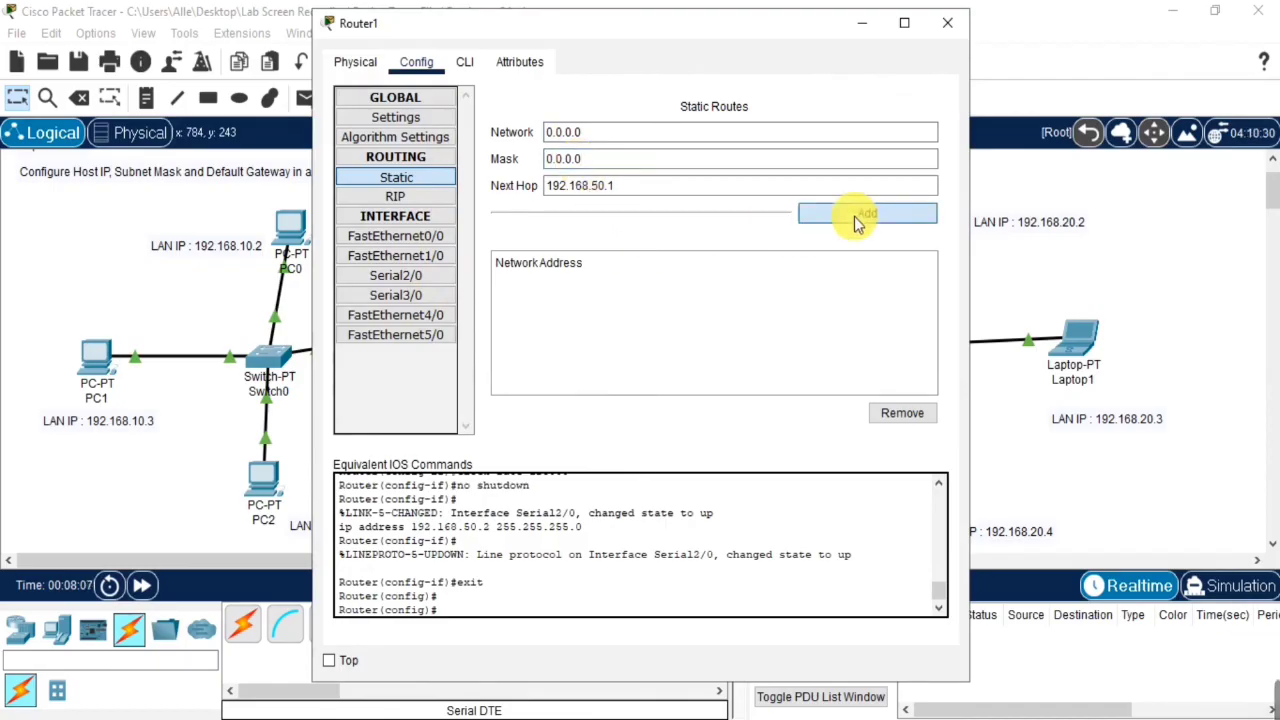
{"action": "left_click", "coordinate": [947, 24]}
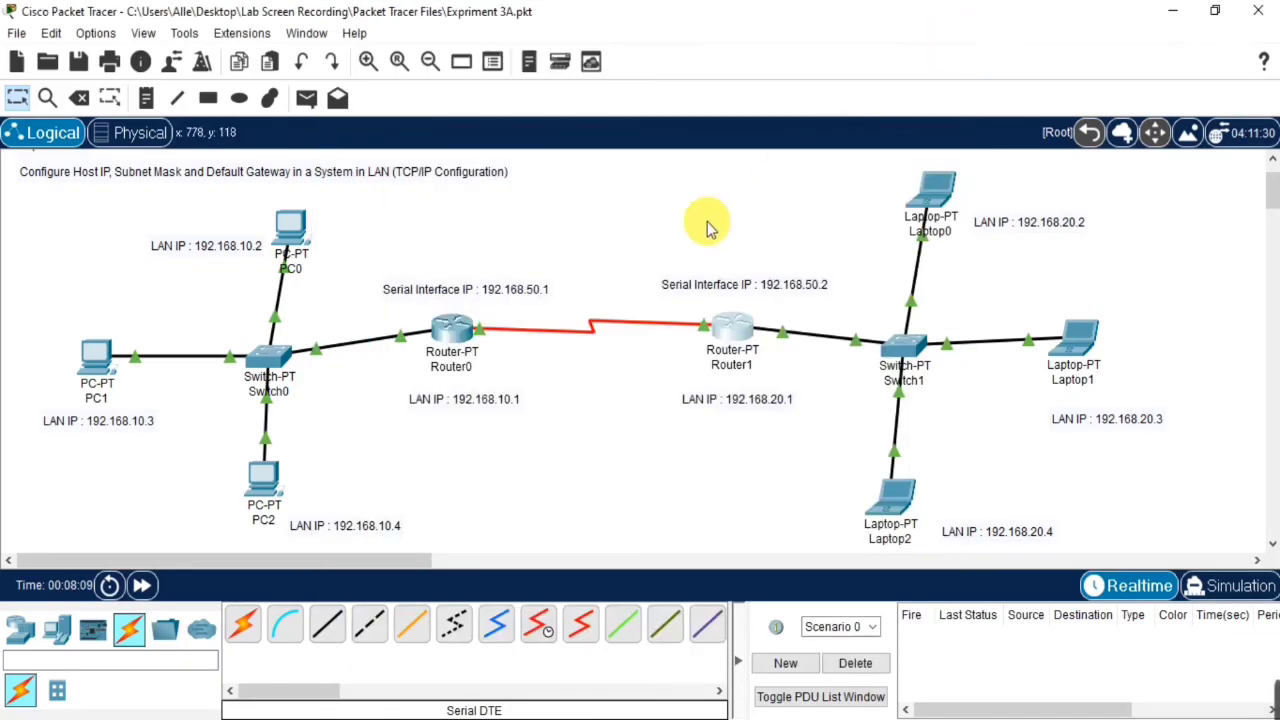
{"action": "left_click", "coordinate": [452, 324]}
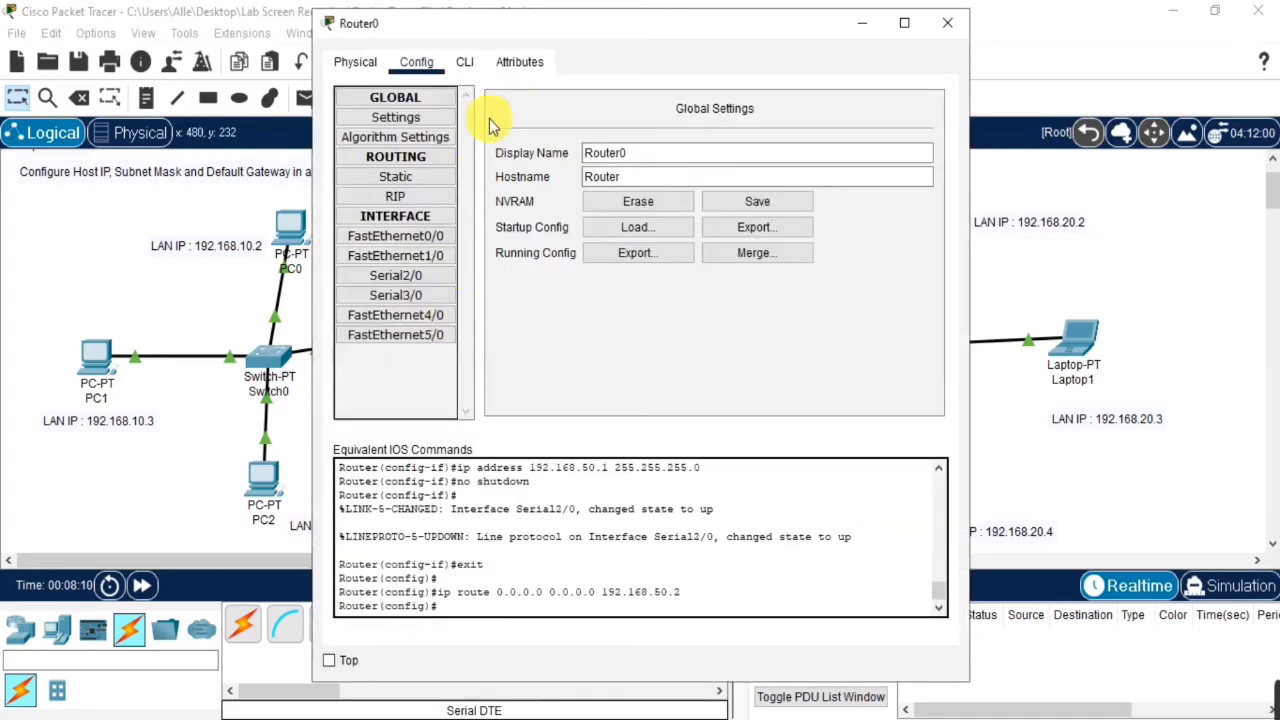
{"action": "left_click", "coordinate": [424, 183]}
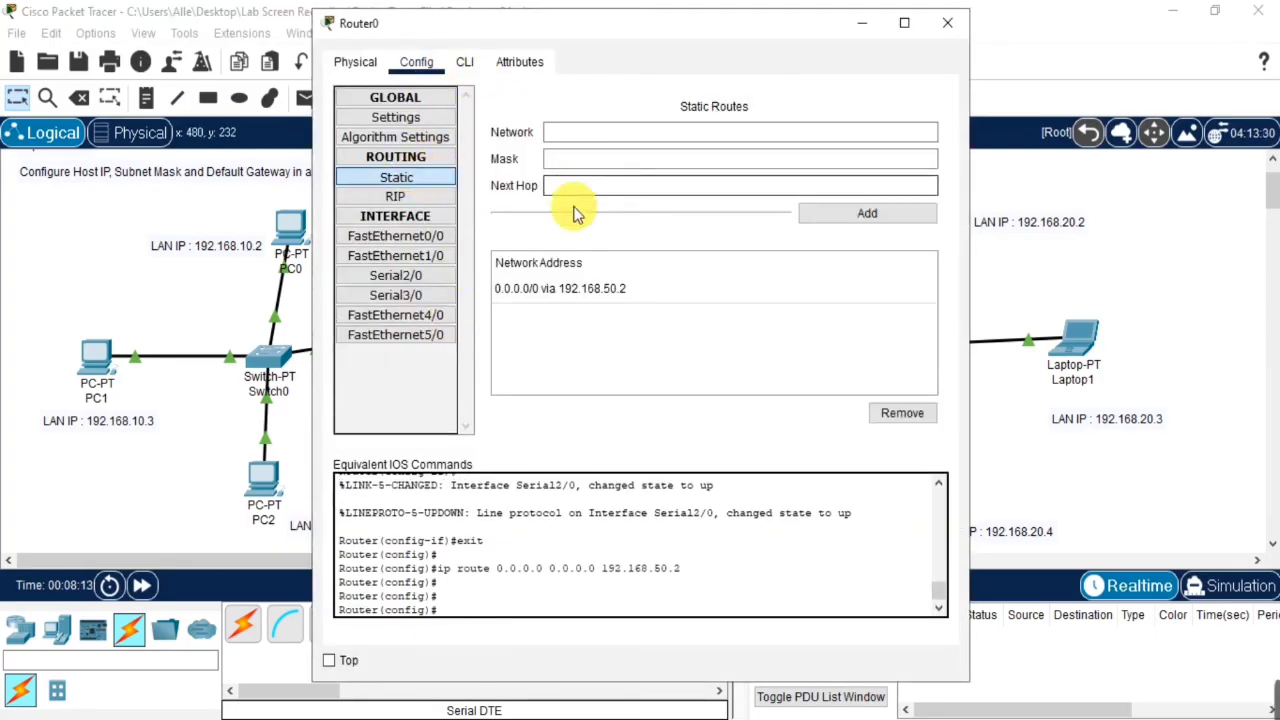
{"action": "left_click", "coordinate": [607, 291]}
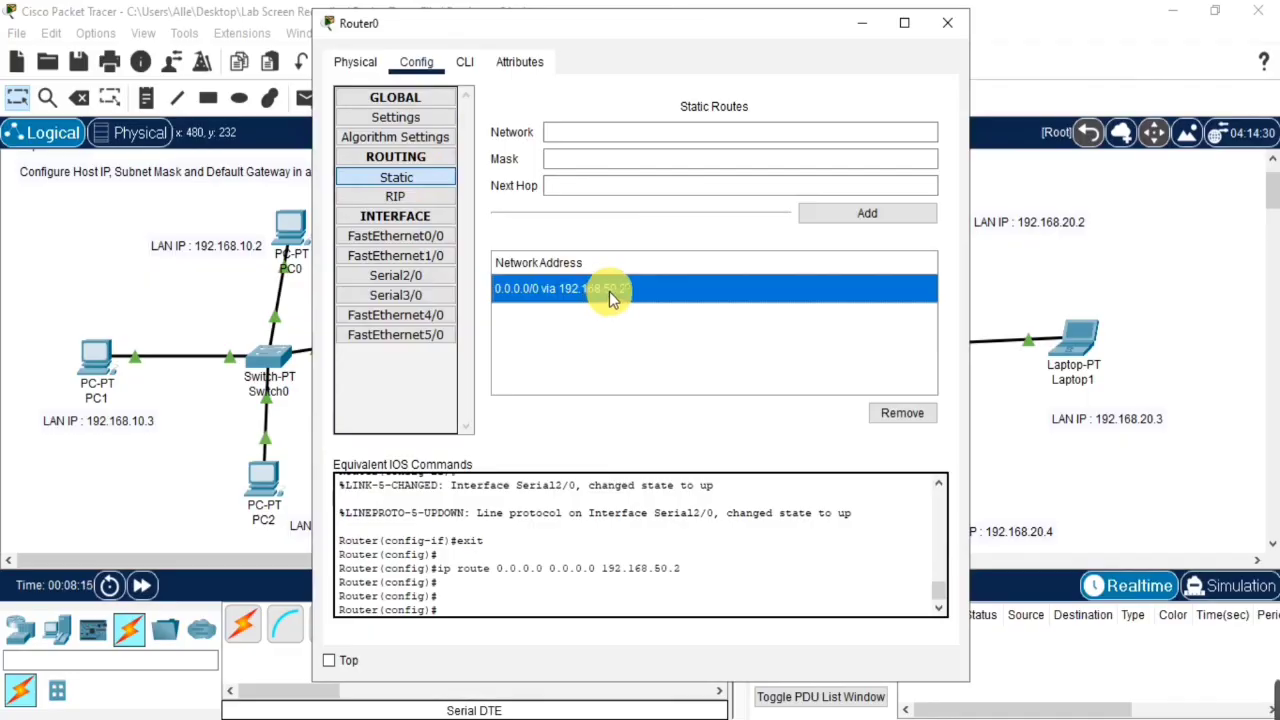
{"action": "left_click_drag", "start_coordinate": [448, 62], "coordinate": [40, 77]}
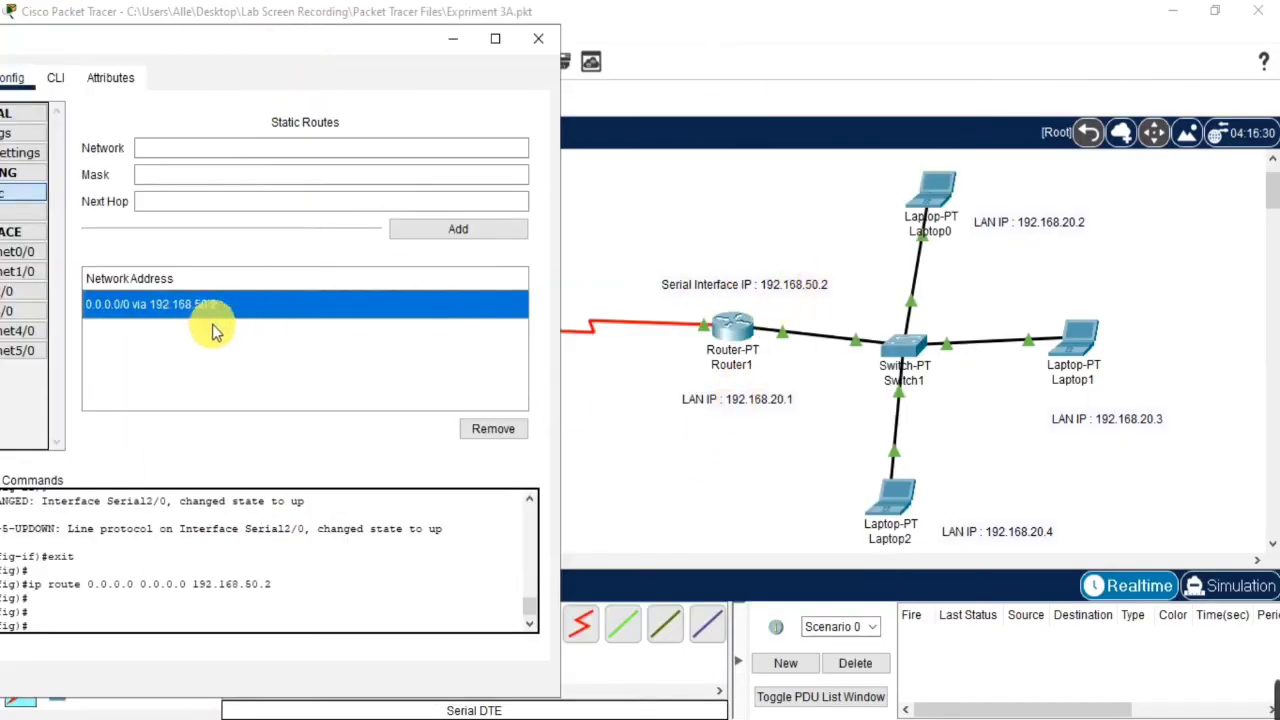
{"action": "left_click", "coordinate": [531, 40]}
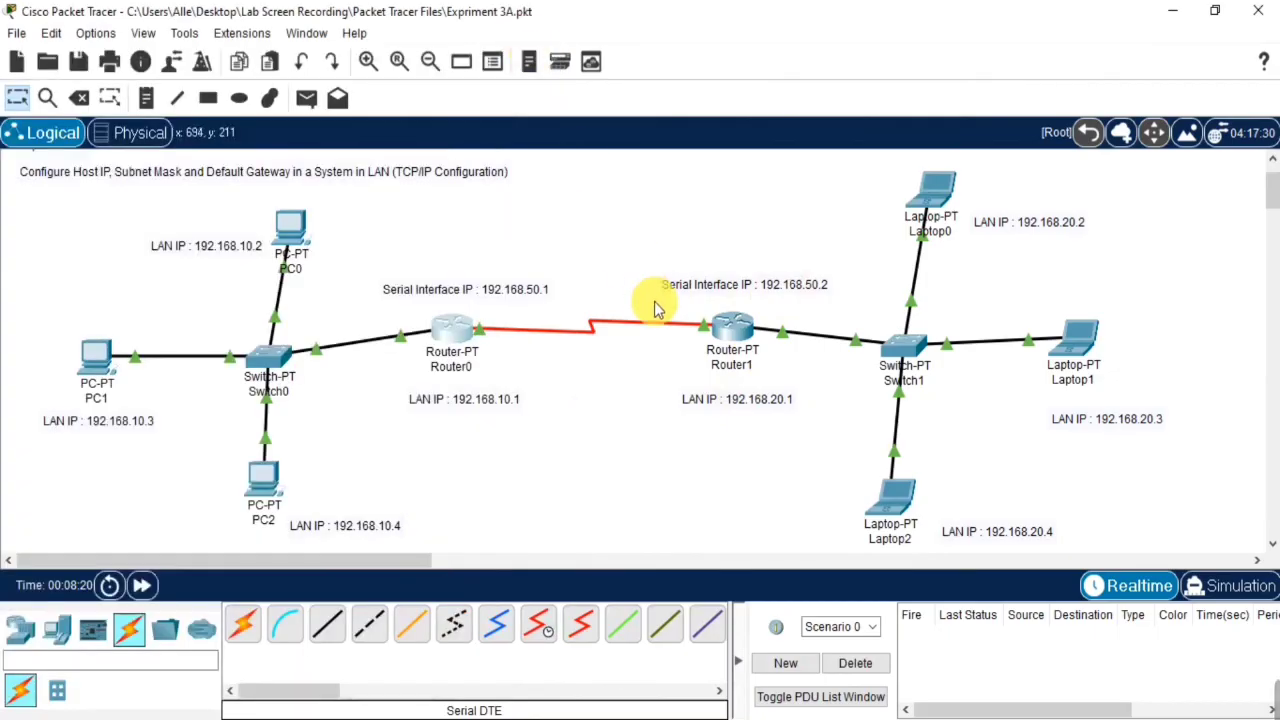
{"action": "left_click", "coordinate": [732, 328]}
{"action": "left_click", "coordinate": [410, 177]}
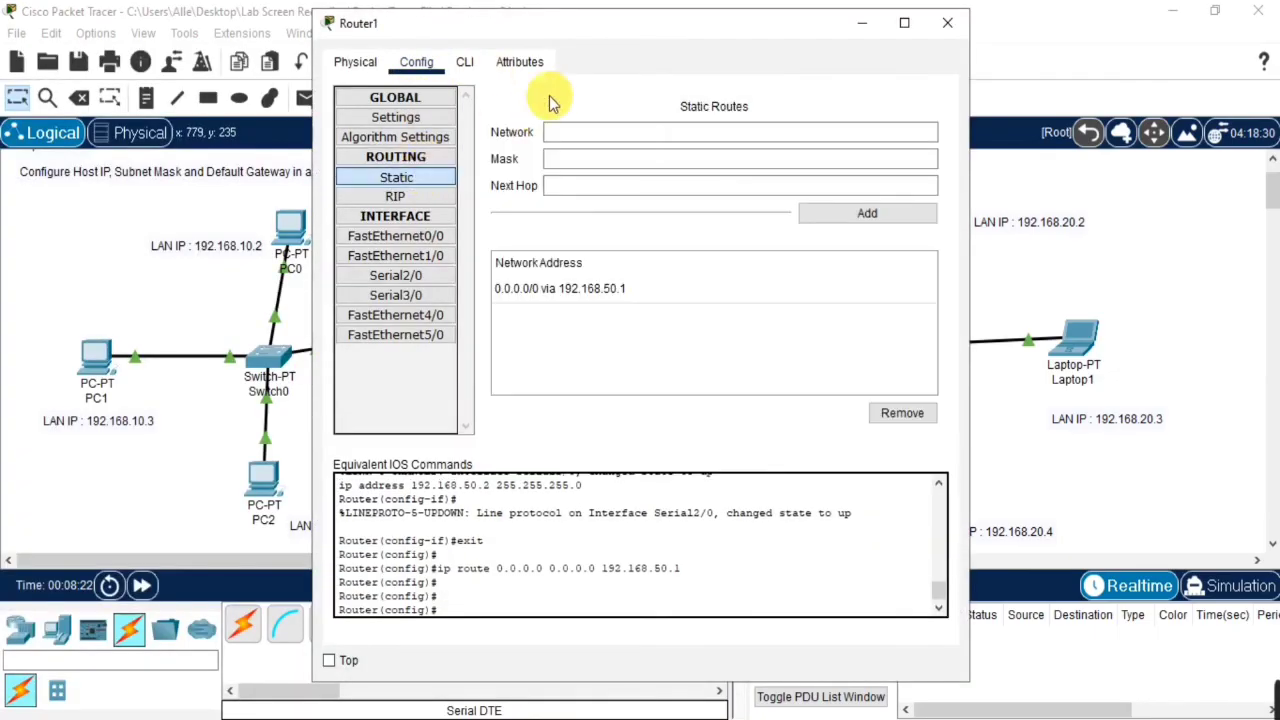
{"action": "left_click_drag", "start_coordinate": [591, 34], "coordinate": [905, 36]}
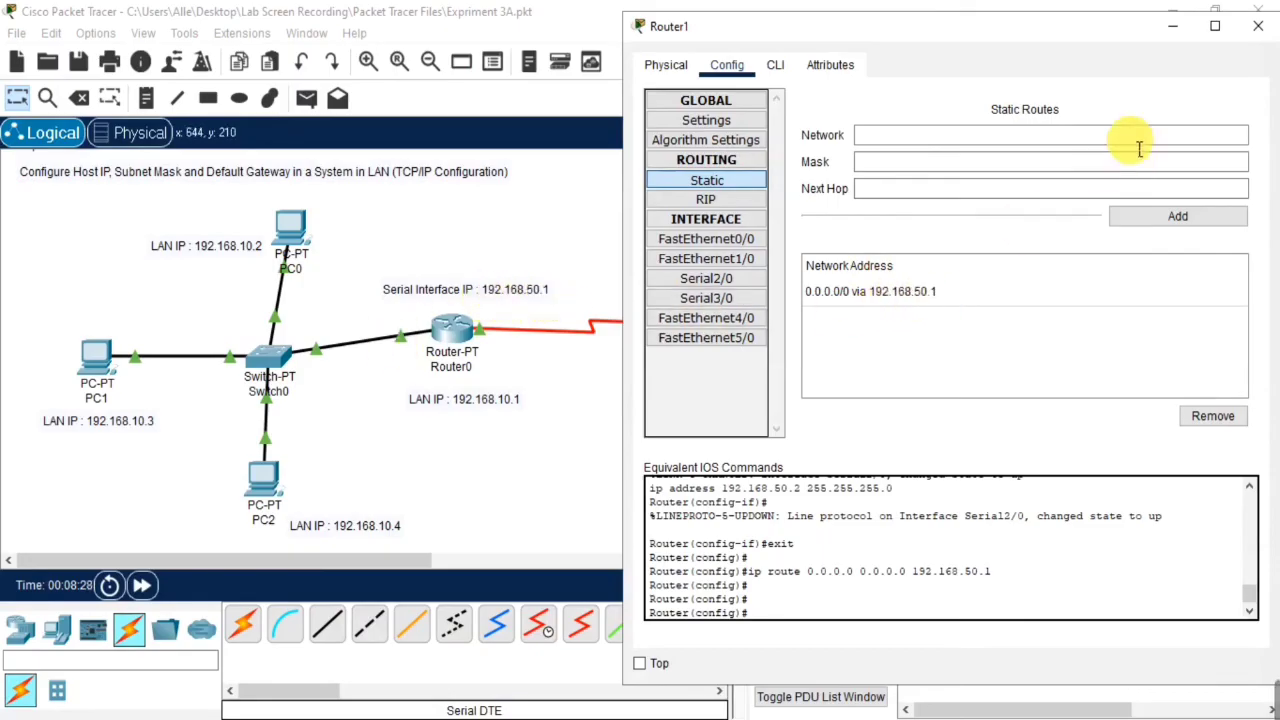
{"action": "left_click", "coordinate": [1256, 26]}
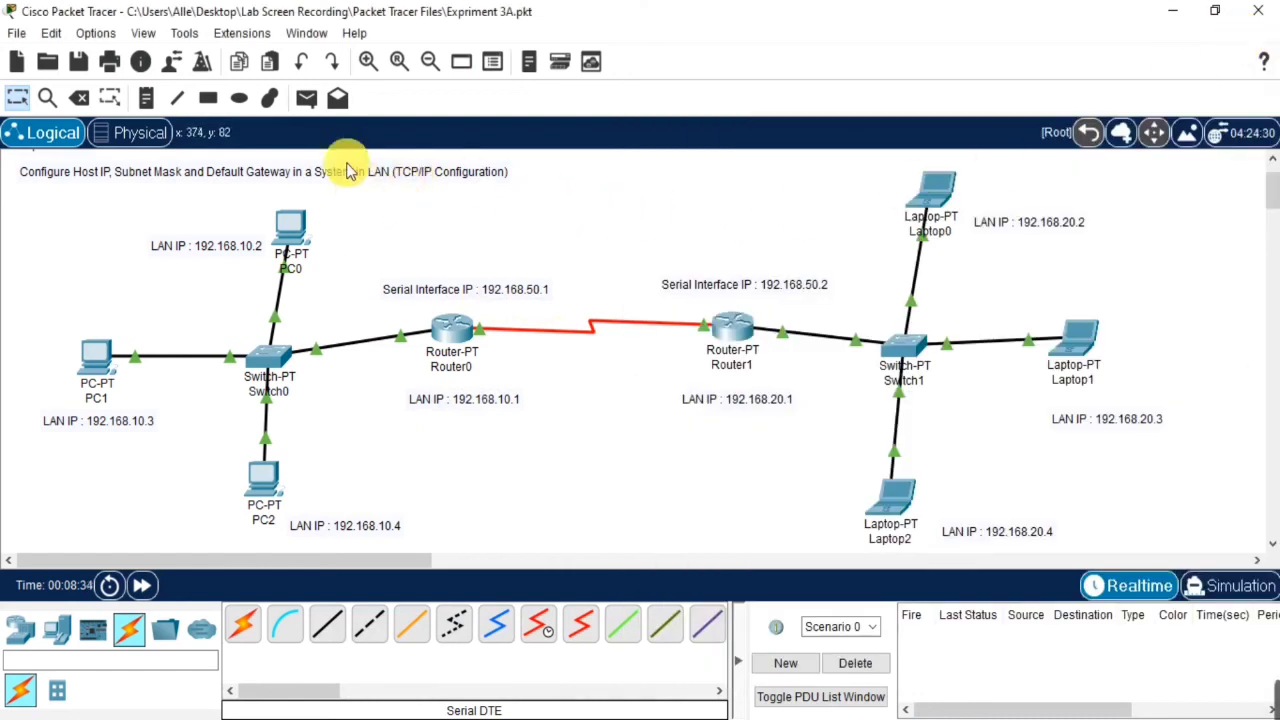
Send a simple PDU ping from PC1 to Laptop1, which fails
{"action": "left_click", "coordinate": [307, 98]}
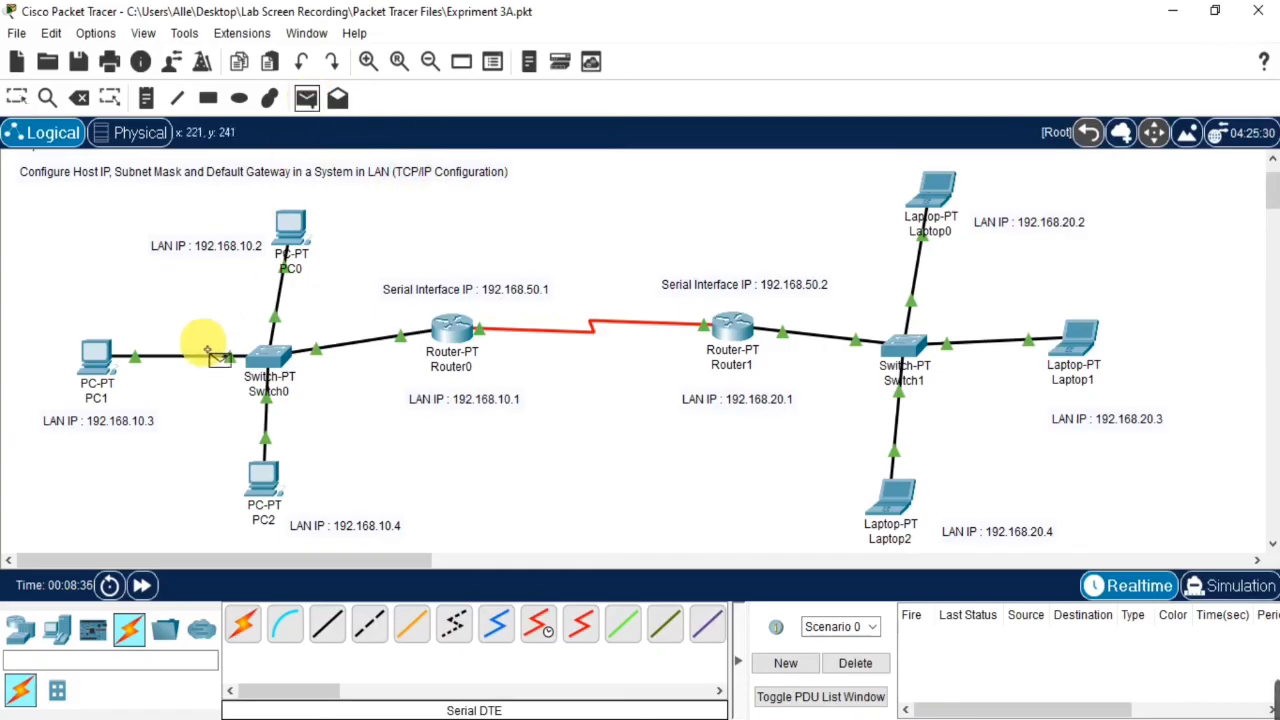
{"action": "left_click", "coordinate": [110, 361]}
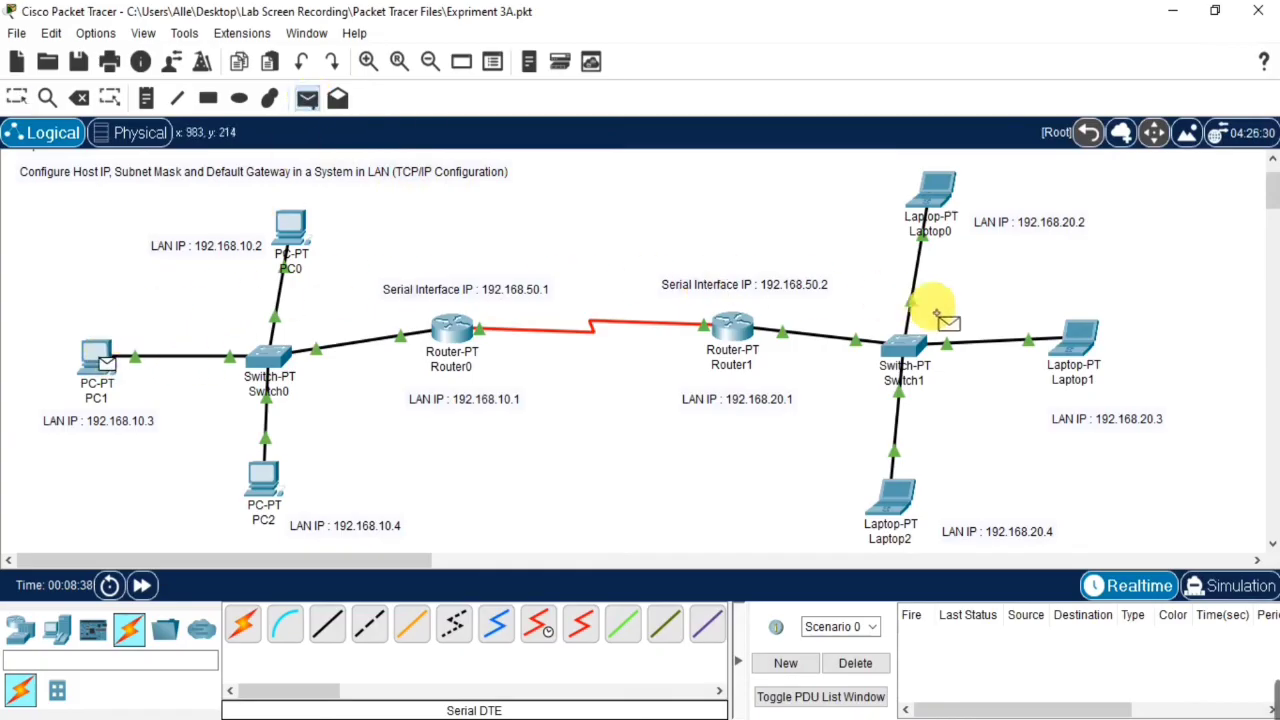
{"action": "left_click", "coordinate": [1093, 360]}
{"action": "mouse_move", "coordinate": [1093, 362]}
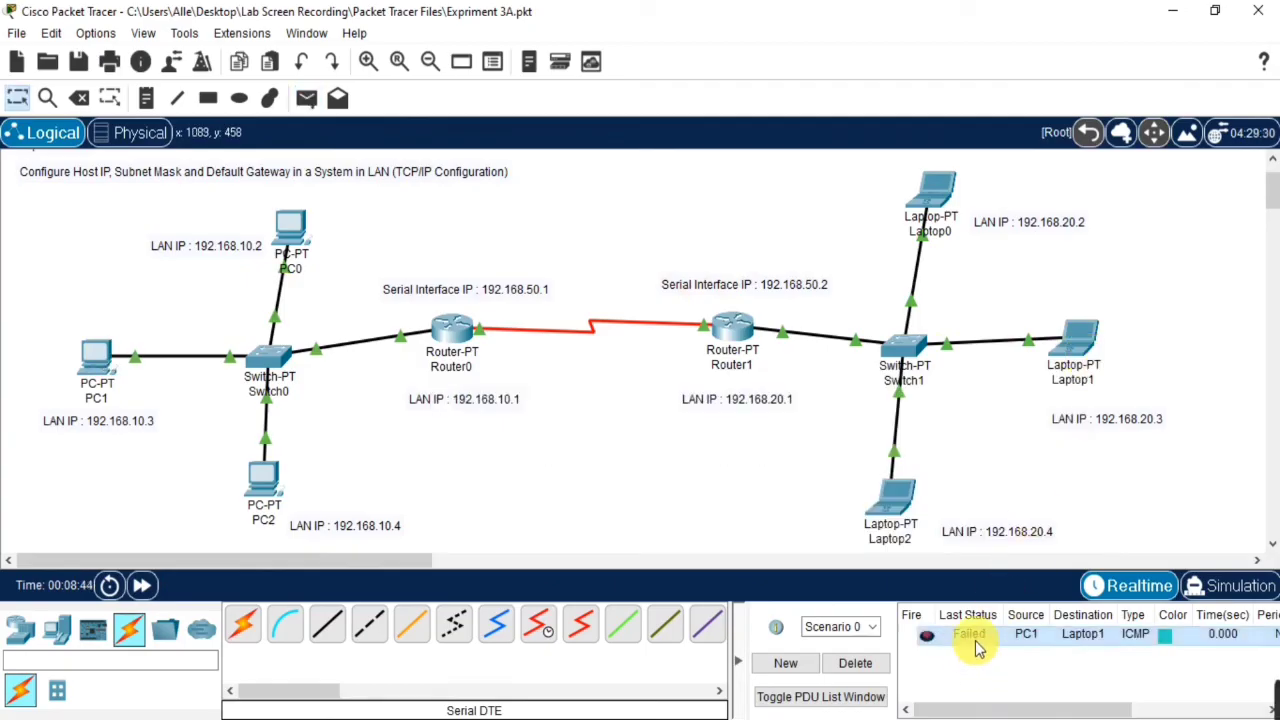
Delete the failed ping entry and resend the PC1-to-Laptop1 ping, now successful
{"action": "left_click", "coordinate": [854, 665]}
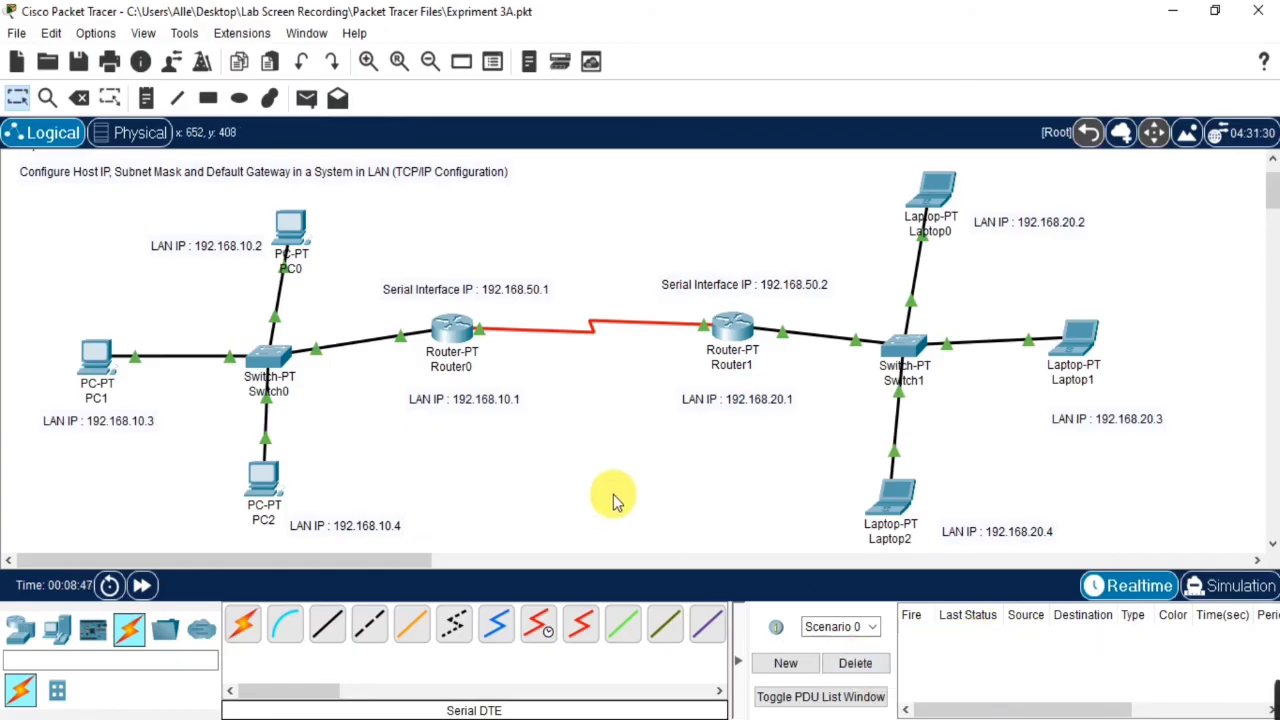
{"action": "left_click", "coordinate": [306, 97]}
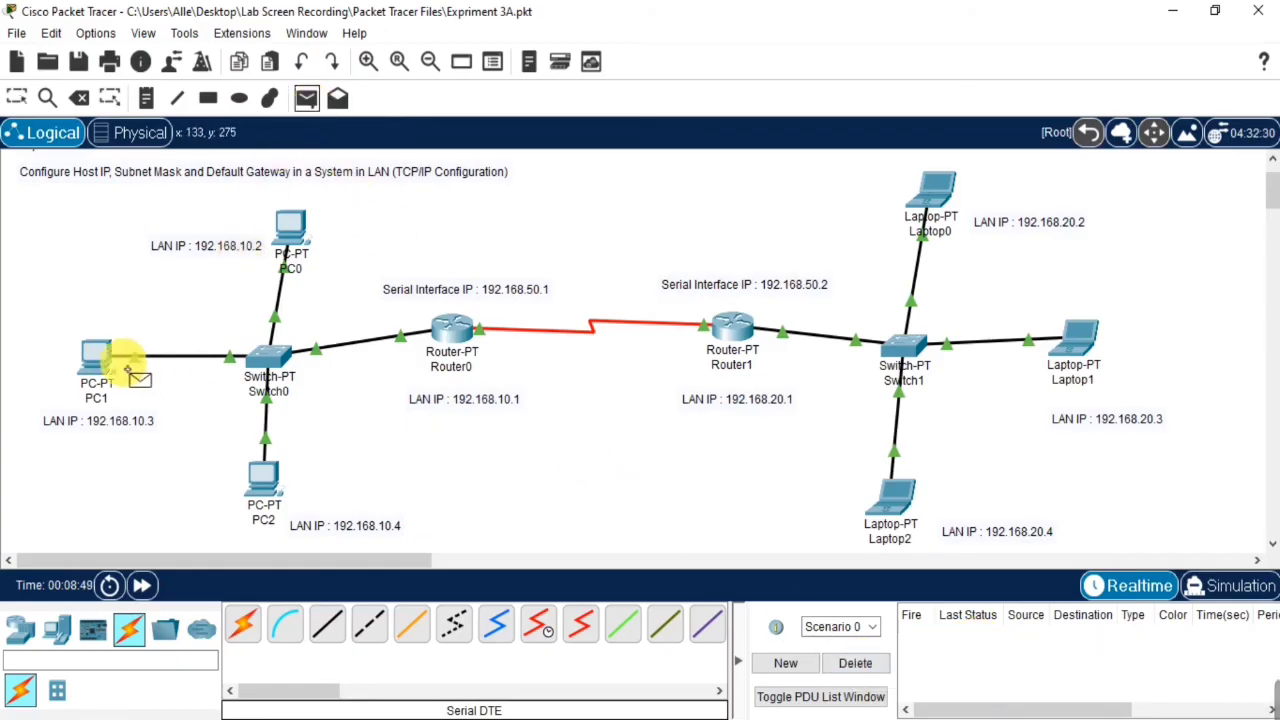
{"action": "left_click", "coordinate": [97, 355]}
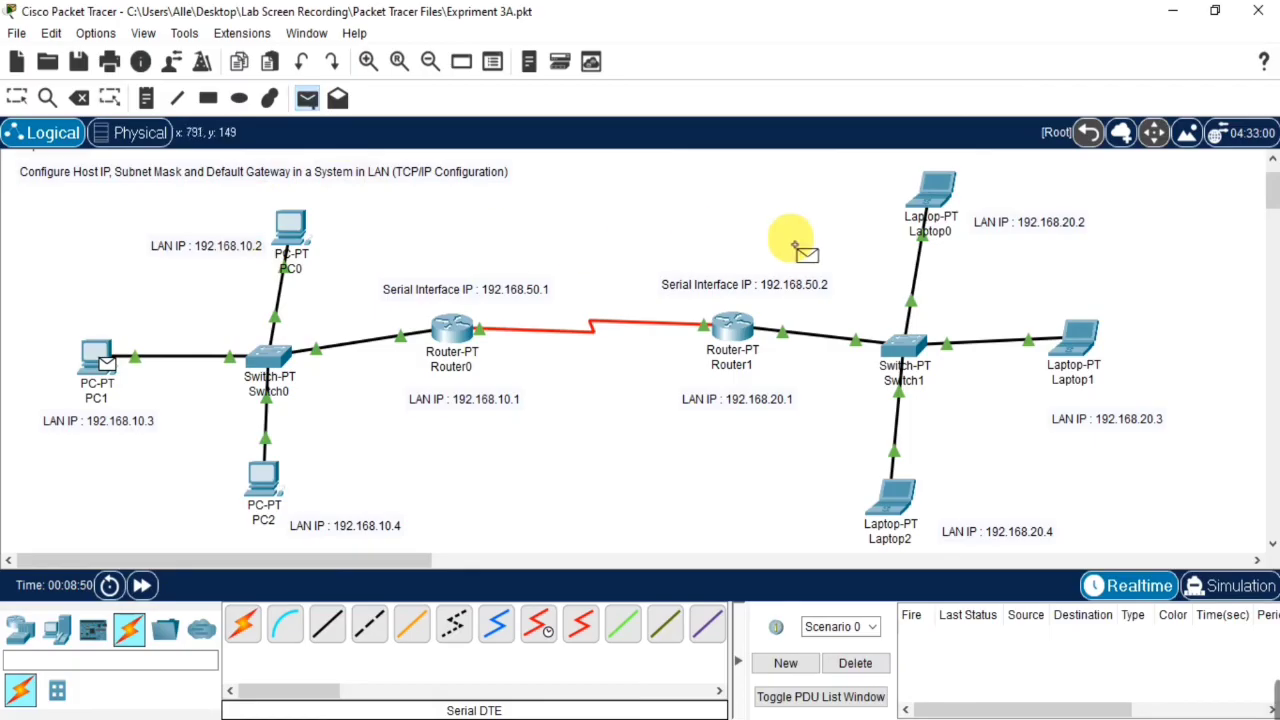
{"action": "left_click", "coordinate": [1075, 350]}
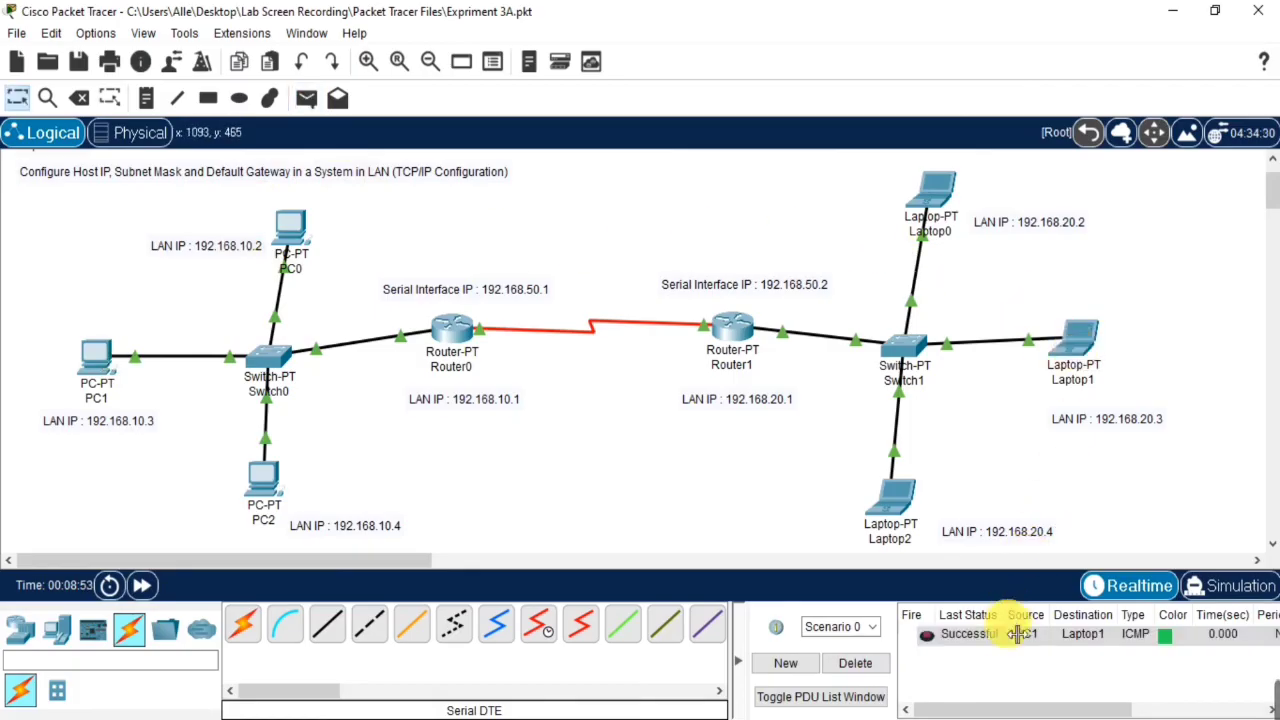